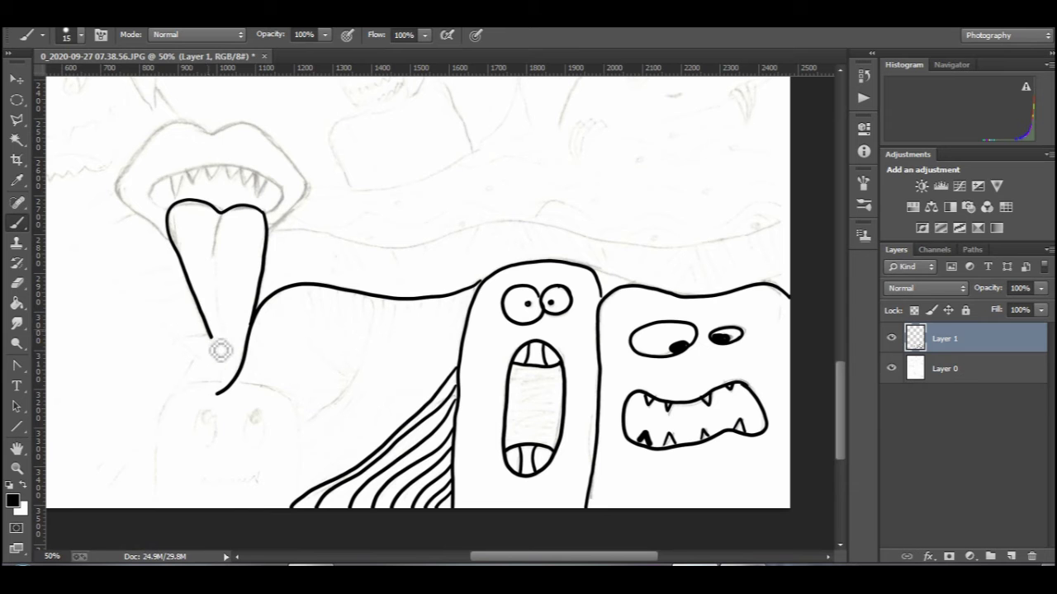
# Step: Ink the long tongue's outline and centre crease, plus the two wavy lines bordering the band that runs from it to the page edge
pyautogui.moveTo(216, 213)
pyautogui.mouseDown()
pyautogui.moveTo(234, 339)
pyautogui.moveTo(221, 393)
pyautogui.mouseUp()
pyautogui.moveTo(789, 218)
pyautogui.mouseDown()
pyautogui.moveTo(698, 241)
pyautogui.moveTo(271, 228)
pyautogui.mouseUp()
pyautogui.moveTo(790, 270)
pyautogui.mouseDown()
pyautogui.moveTo(643, 295)
pyautogui.moveTo(596, 275)
pyautogui.mouseUp()
pyautogui.press('e')
pyautogui.press('b')
# Step: Ink the small round-headed monster under the tongue with upturned eyes and a zigzag mouth, plus the curved line beside its head
pyautogui.moveTo(371, 298)
pyautogui.mouseDown()
pyautogui.moveTo(354, 389)
pyautogui.moveTo(302, 421)
pyautogui.mouseUp()
pyautogui.moveTo(299, 416)
pyautogui.mouseDown()
pyautogui.moveTo(242, 392)
pyautogui.moveTo(203, 391)
pyautogui.moveTo(301, 508)
pyautogui.mouseUp()
pyautogui.moveTo(243, 440)
pyautogui.mouseDown()
pyautogui.moveTo(265, 423)
pyautogui.moveTo(219, 418)
pyautogui.mouseUp()
pyautogui.click(208, 415)
pyautogui.moveTo(259, 476); pyautogui.dragTo(196, 480)
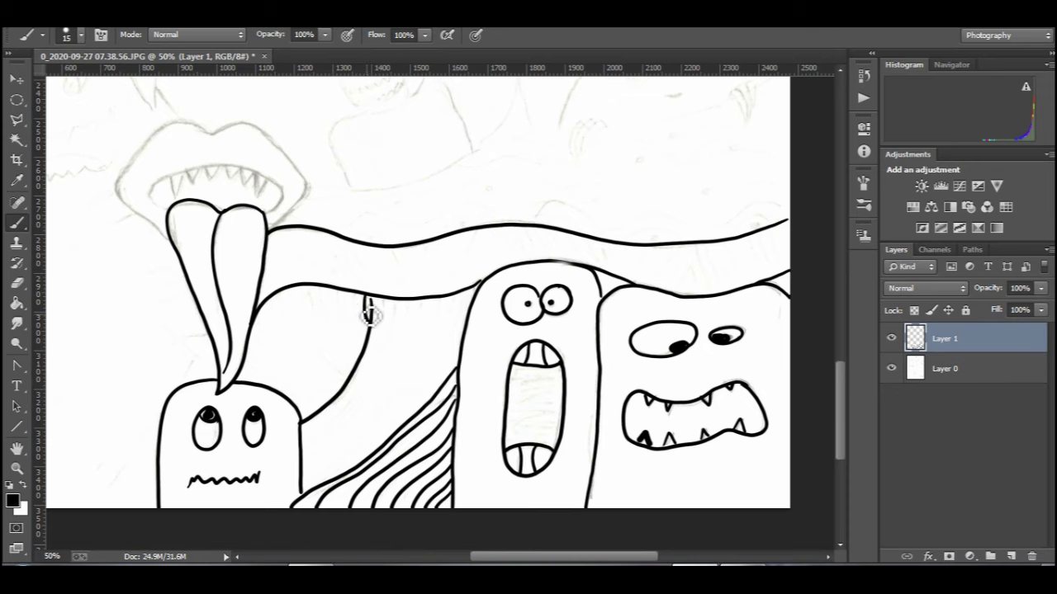
# Step: Fill the areas between the small monster, the wavy band and the screaming monster with closely spaced curved hatching
pyautogui.moveTo(363, 297); pyautogui.dragTo(357, 381)
pyautogui.moveTo(335, 289)
pyautogui.mouseDown()
pyautogui.moveTo(323, 397)
pyautogui.moveTo(302, 411)
pyautogui.mouseUp()
pyautogui.moveTo(272, 299); pyautogui.dragTo(263, 385)
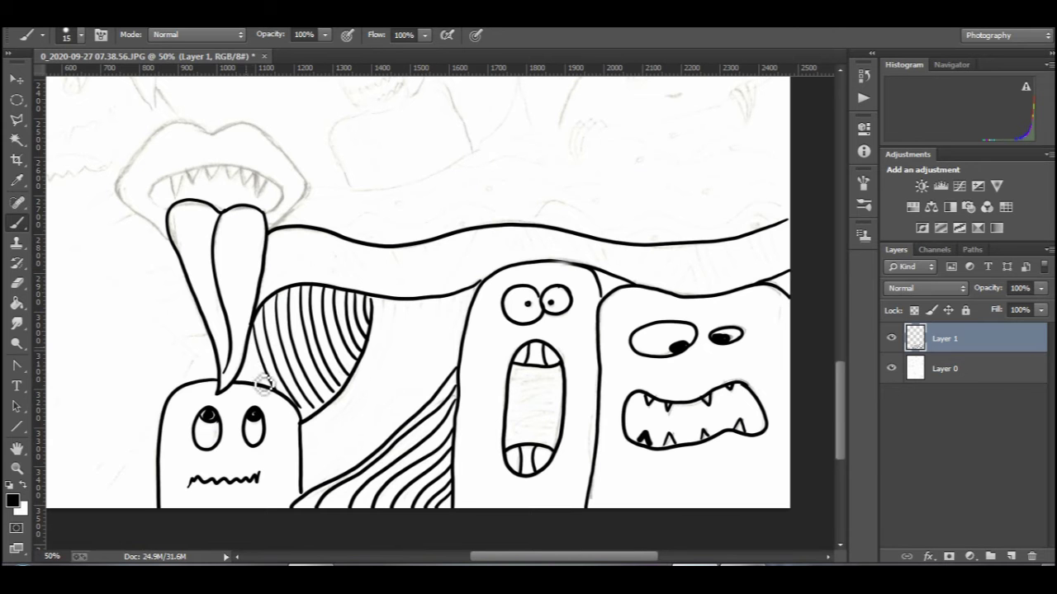
pyautogui.hotkey('ctrl', 'alt', 'z')
pyautogui.hotkey('ctrl', 'alt', 'z')
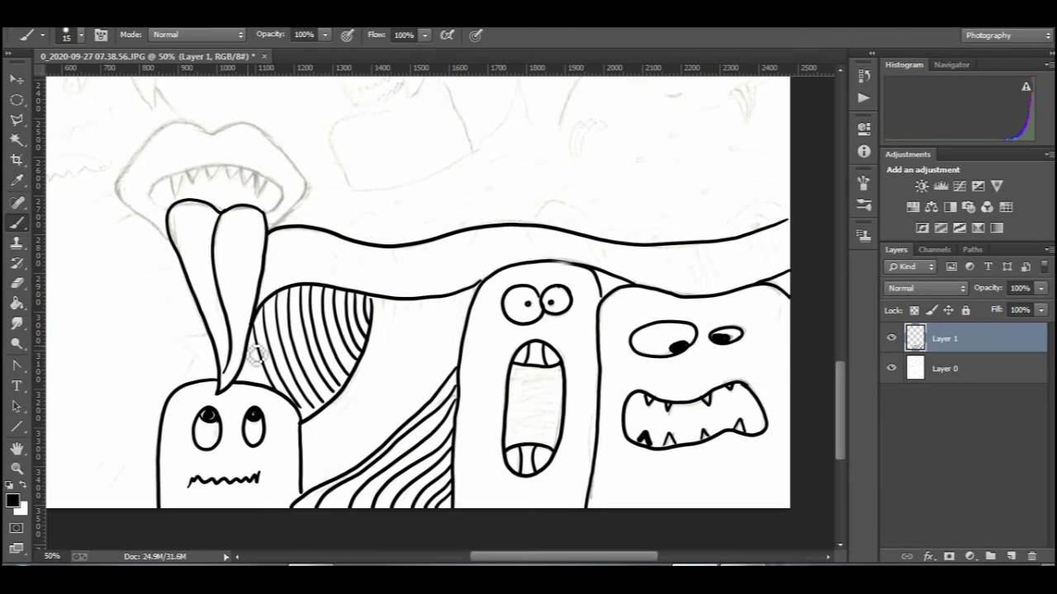
pyautogui.moveTo(475, 292)
pyautogui.mouseDown()
pyautogui.moveTo(389, 435)
pyautogui.moveTo(445, 325)
pyautogui.moveTo(306, 485)
pyautogui.mouseUp()
pyautogui.moveTo(459, 297)
pyautogui.mouseDown()
pyautogui.moveTo(309, 474)
pyautogui.moveTo(305, 447)
pyautogui.mouseUp()
pyautogui.moveTo(412, 301)
pyautogui.mouseDown()
pyautogui.moveTo(358, 388)
pyautogui.moveTo(361, 362)
pyautogui.mouseUp()
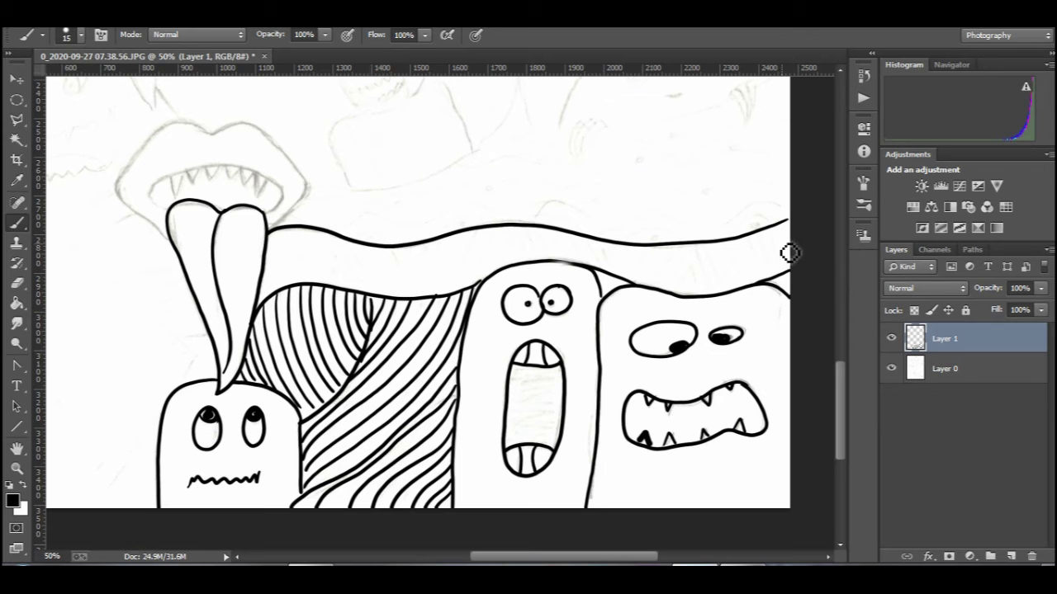
# Step: Decorate the wavy band along its whole length with a zigzag row of triangles and smaller nested chevrons
pyautogui.moveTo(753, 254)
pyautogui.mouseDown()
pyautogui.moveTo(721, 281)
pyautogui.moveTo(690, 283)
pyautogui.moveTo(657, 250)
pyautogui.moveTo(635, 286)
pyautogui.moveTo(575, 249)
pyautogui.moveTo(563, 267)
pyautogui.moveTo(528, 259)
pyautogui.moveTo(474, 283)
pyautogui.mouseUp()
pyautogui.hotkey('ctrl', 'z')
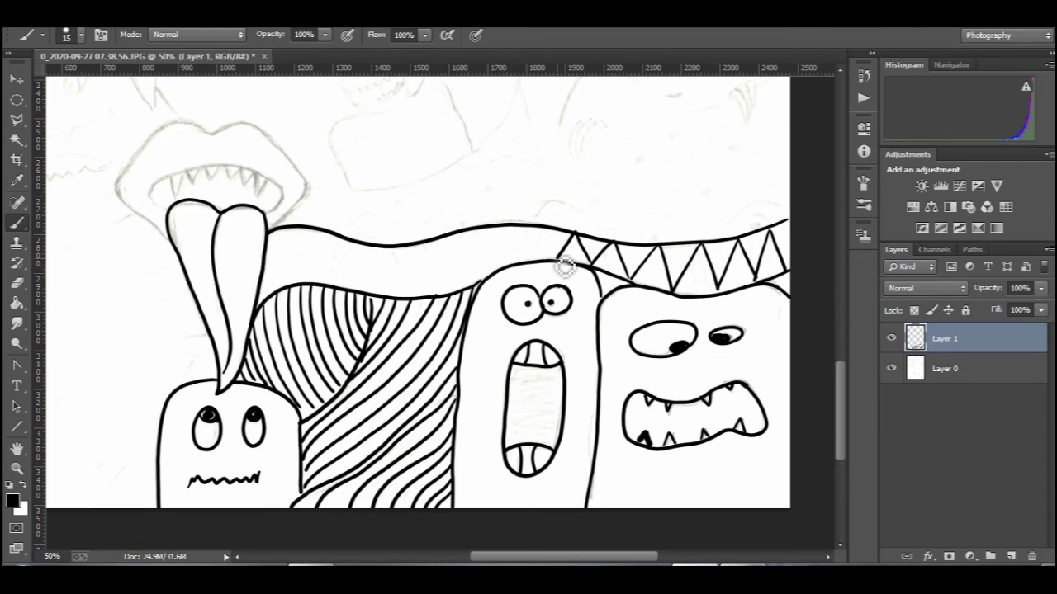
pyautogui.moveTo(576, 248)
pyautogui.mouseDown()
pyautogui.moveTo(489, 282)
pyautogui.moveTo(413, 285)
pyautogui.moveTo(347, 247)
pyautogui.moveTo(355, 289)
pyautogui.moveTo(275, 262)
pyautogui.mouseUp()
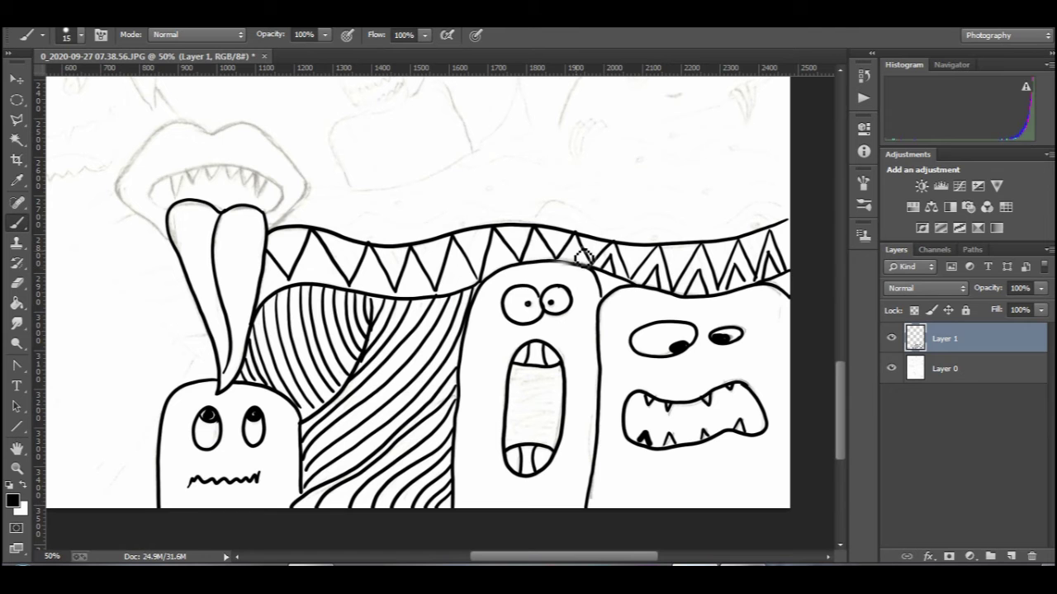
pyautogui.moveTo(505, 263); pyautogui.dragTo(477, 293)
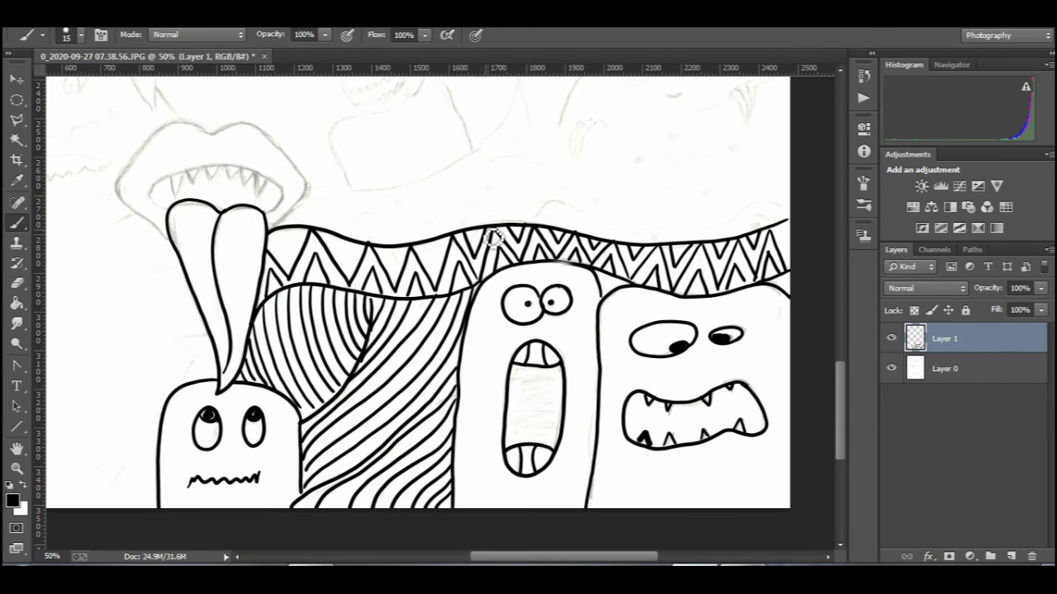
# Step: Ink the big lips above the tongue, including the inner mouth opening and its row of pointed upper teeth
pyautogui.moveTo(507, 557); pyautogui.dragTo(464, 559)
pyautogui.click(840, 71)
pyautogui.moveTo(332, 195); pyautogui.dragTo(296, 252)
pyautogui.moveTo(402, 191)
pyautogui.mouseDown()
pyautogui.moveTo(453, 203)
pyautogui.moveTo(452, 298)
pyautogui.mouseUp()
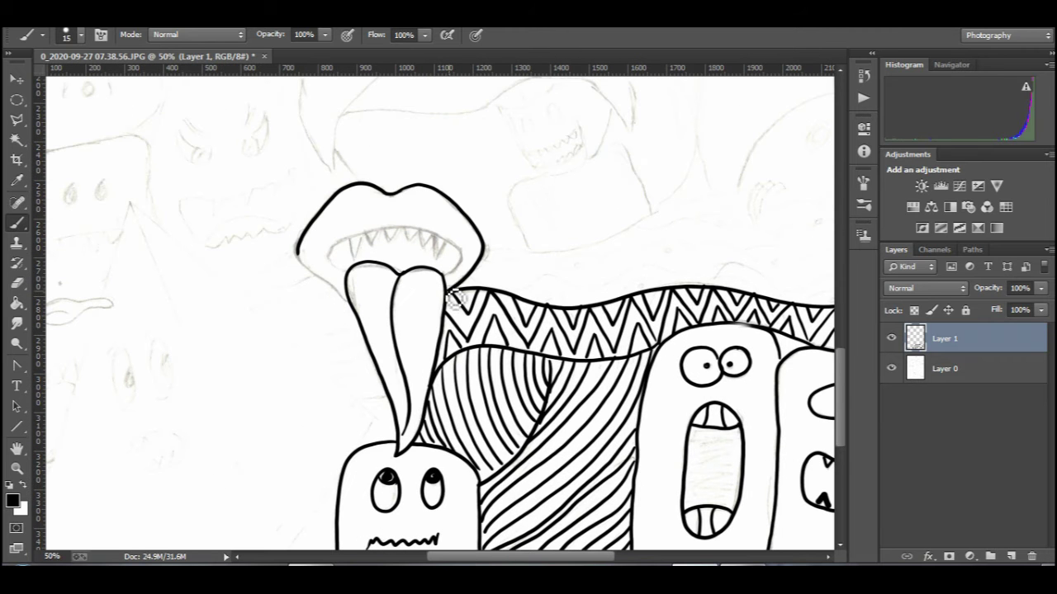
pyautogui.moveTo(376, 230)
pyautogui.mouseDown()
pyautogui.moveTo(447, 274)
pyautogui.moveTo(347, 270)
pyautogui.mouseUp()
pyautogui.moveTo(348, 238); pyautogui.dragTo(361, 235)
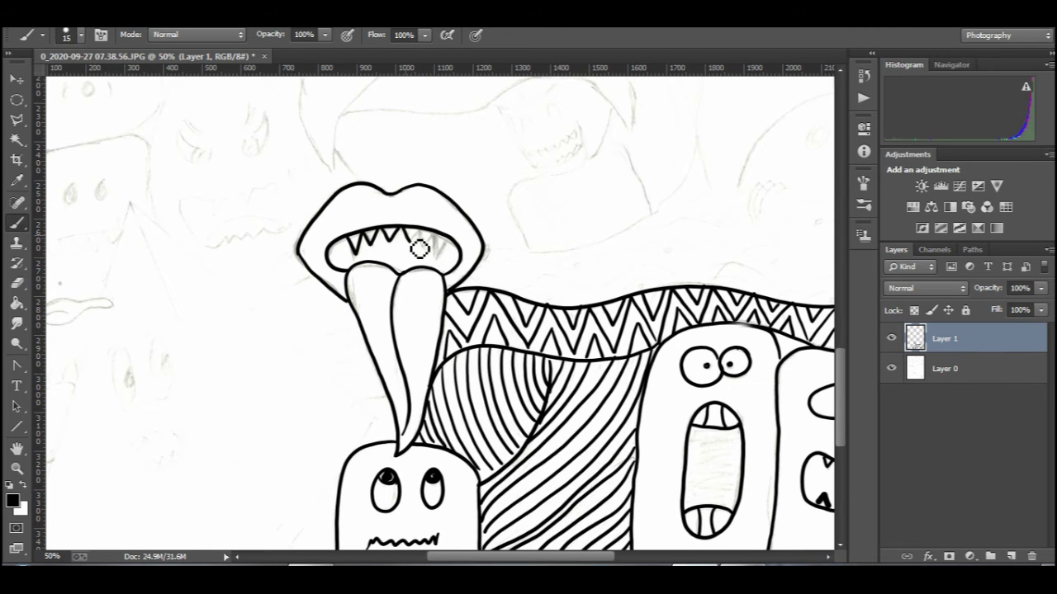
pyautogui.scroll(-2, 453, 245)
pyautogui.hscroll(-4, 453, 245)
pyautogui.moveTo(291, 151)
pyautogui.mouseDown()
pyautogui.moveTo(551, 390)
pyautogui.moveTo(326, 231)
pyautogui.moveTo(446, 520)
pyautogui.moveTo(227, 376)
pyautogui.moveTo(170, 557)
pyautogui.mouseUp()
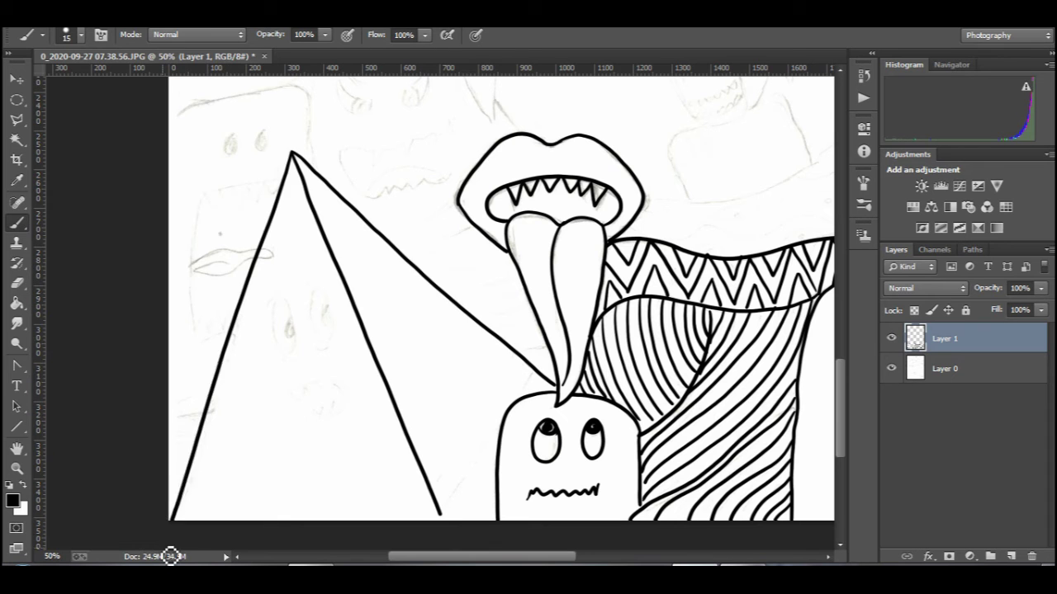
pyautogui.hotkey('ctrl', 'alt', 'z')
pyautogui.hotkey('ctrl', 'alt', 'z')
pyautogui.hotkey('ctrl', 'alt', 'z')
pyautogui.hotkey('ctrl', 'alt', 'z')
# Step: Draw thin straight guide lines for the pyramid from the tongue's tip to the apex and down to both base corners
pyautogui.click(551, 389)
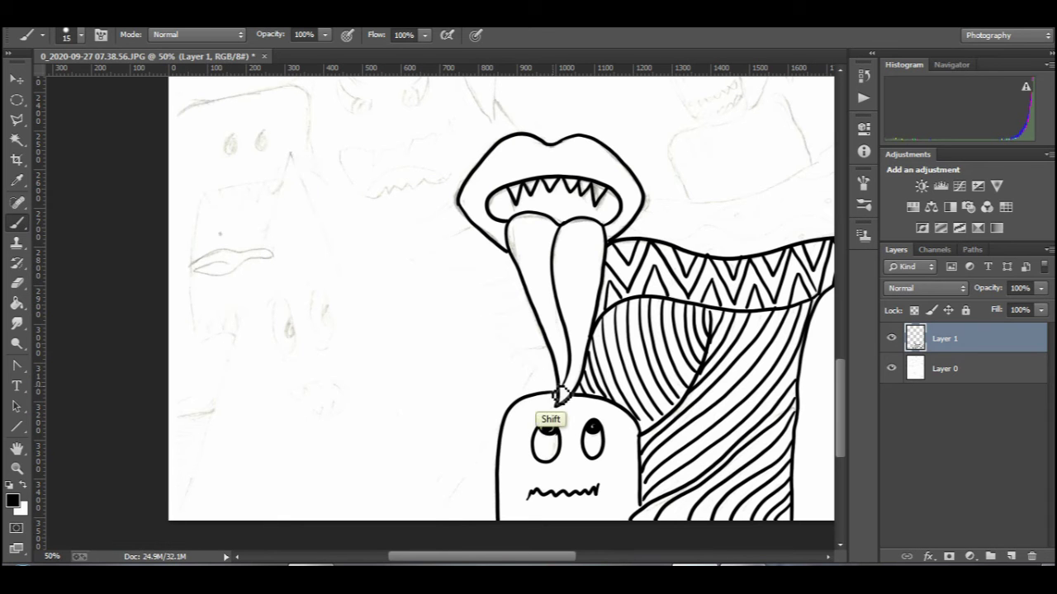
pyautogui.keyDown('shift'); pyautogui.click(291, 151); pyautogui.keyUp('shift')
pyautogui.keyDown('shift'); pyautogui.click(439, 532); pyautogui.keyUp('shift')
pyautogui.keyDown('shift'); pyautogui.click(183, 526); pyautogui.keyUp('shift')
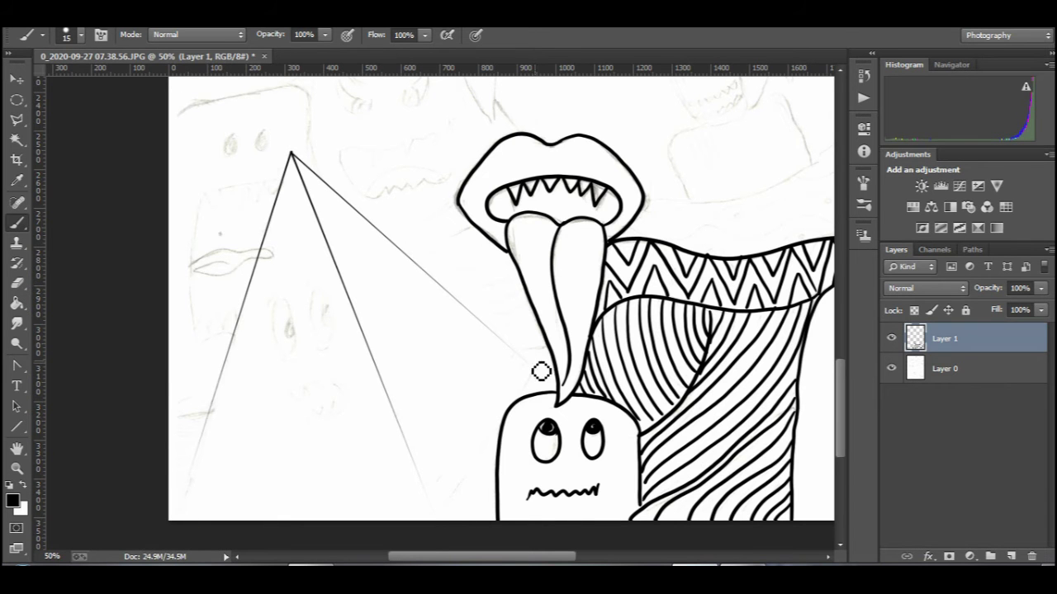
# Step: Ink the pyramid's edges with bold strokes over the guide lines and add the short base edge running behind the small monster
pyautogui.moveTo(537, 367); pyautogui.dragTo(440, 523)
pyautogui.moveTo(312, 195); pyautogui.dragTo(435, 510)
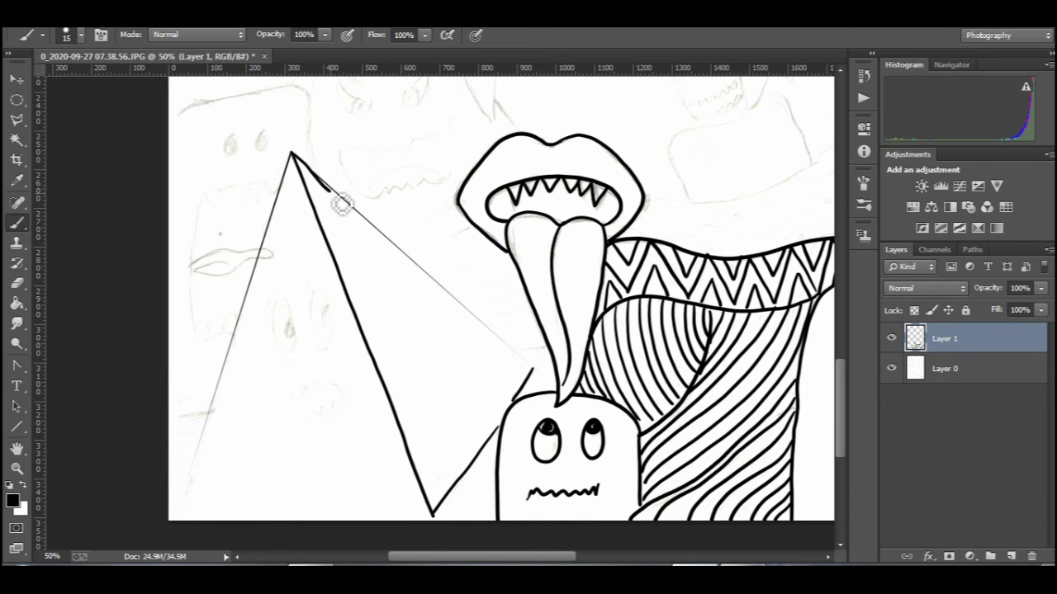
pyautogui.hotkey('ctrl', 'z')
pyautogui.moveTo(294, 155); pyautogui.dragTo(501, 339)
pyautogui.moveTo(286, 204); pyautogui.dragTo(230, 348)
pyautogui.hotkey('ctrl', 'z')
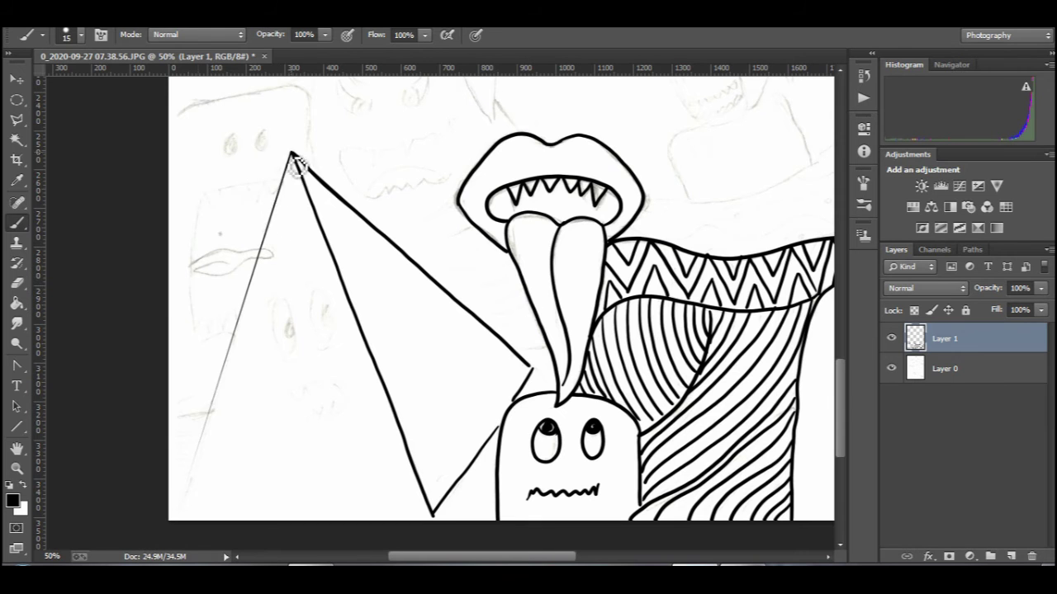
pyautogui.hotkey('ctrl', 'z')
pyautogui.moveTo(292, 154)
pyautogui.mouseDown()
pyautogui.moveTo(243, 327)
pyautogui.moveTo(245, 316)
pyautogui.mouseUp()
pyautogui.hotkey('ctrl', 'z')
pyautogui.keyDown('shift'); pyautogui.click(291, 154); pyautogui.keyUp('shift')
pyautogui.moveTo(293, 156); pyautogui.dragTo(184, 529)
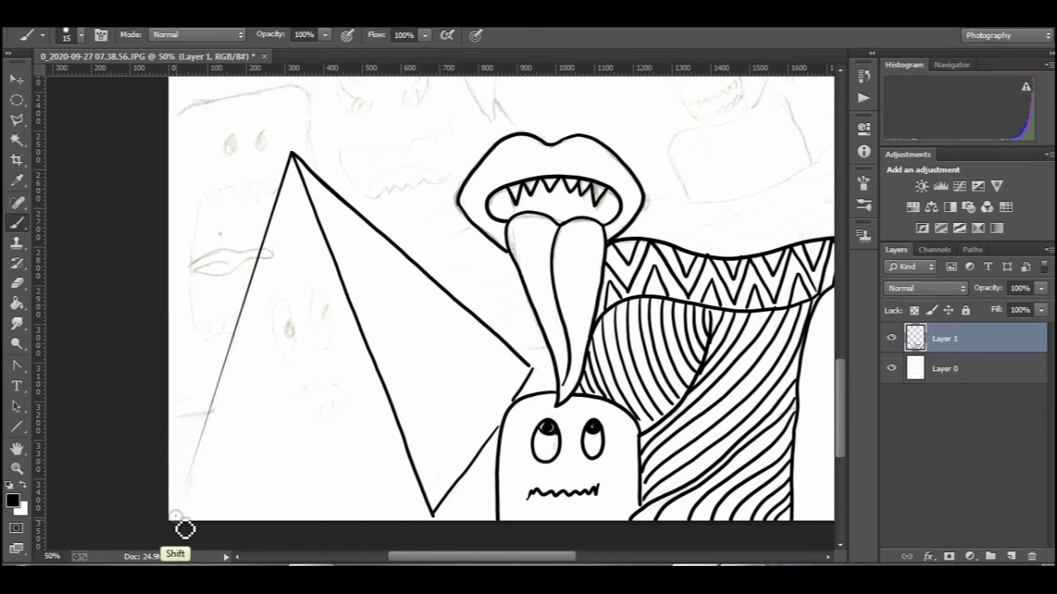
# Step: Ink the pyramid's eyes, brows and toothed mouth, and the wide-mouthed creature with two small eyes behind it
pyautogui.moveTo(329, 288)
pyautogui.mouseDown()
pyautogui.moveTo(332, 336)
pyautogui.moveTo(299, 294)
pyautogui.mouseUp()
pyautogui.moveTo(348, 393)
pyautogui.mouseDown()
pyautogui.moveTo(308, 435)
pyautogui.moveTo(348, 412)
pyautogui.moveTo(315, 425)
pyautogui.moveTo(328, 390)
pyautogui.mouseUp()
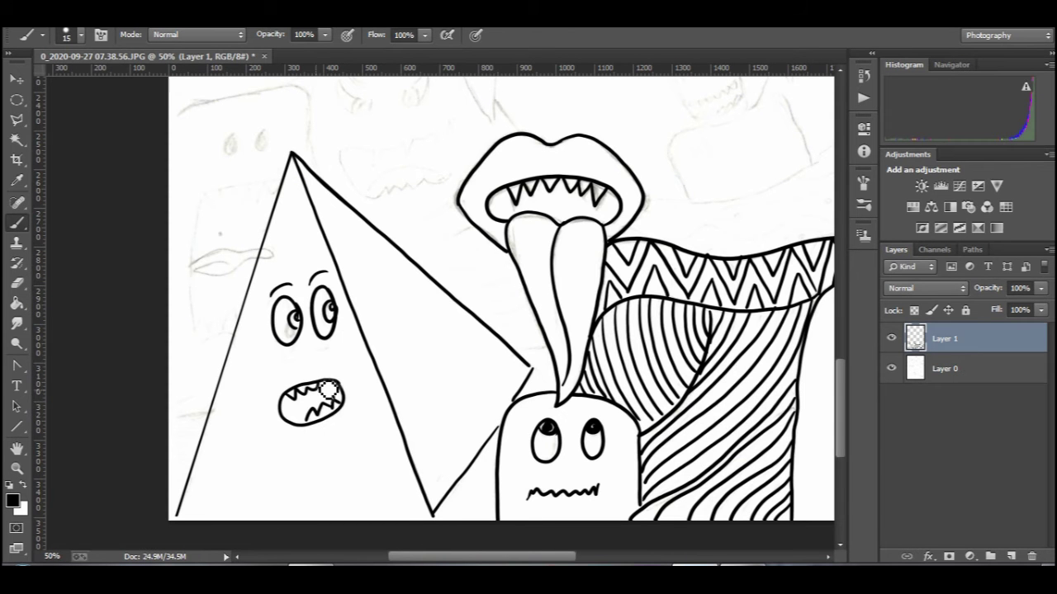
pyautogui.moveTo(314, 170)
pyautogui.mouseDown()
pyautogui.moveTo(306, 94)
pyautogui.moveTo(275, 150)
pyautogui.moveTo(245, 337)
pyautogui.mouseUp()
pyautogui.moveTo(215, 280); pyautogui.dragTo(201, 275)
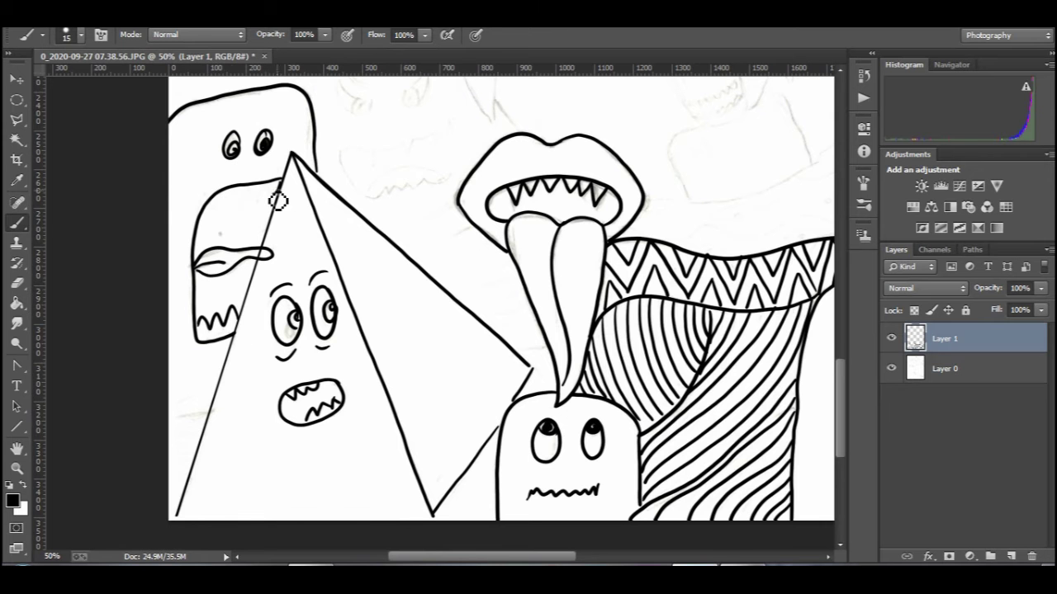
# Step: Ink a scalloped row along the top of the zigzag band and a stack of wavy water lines above it
pyautogui.scroll(4, 658, 276)
pyautogui.hscroll(8, 658, 277)
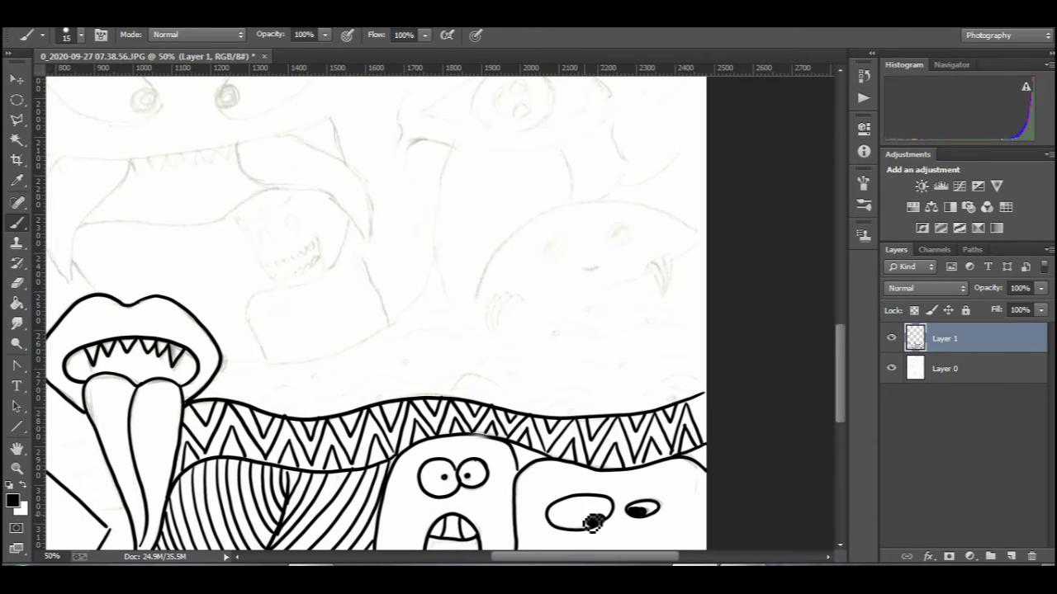
pyautogui.moveTo(703, 394)
pyautogui.mouseDown()
pyautogui.moveTo(520, 413)
pyautogui.moveTo(203, 388)
pyautogui.mouseUp()
pyautogui.moveTo(703, 381)
pyautogui.mouseDown()
pyautogui.moveTo(542, 396)
pyautogui.moveTo(245, 375)
pyautogui.moveTo(217, 385)
pyautogui.mouseUp()
pyautogui.moveTo(704, 355); pyautogui.dragTo(334, 356)
pyautogui.moveTo(704, 324)
pyautogui.mouseDown()
pyautogui.moveTo(628, 342)
pyautogui.moveTo(390, 340)
pyautogui.mouseUp()
pyautogui.moveTo(703, 285)
pyautogui.mouseDown()
pyautogui.moveTo(602, 309)
pyautogui.moveTo(405, 323)
pyautogui.mouseUp()
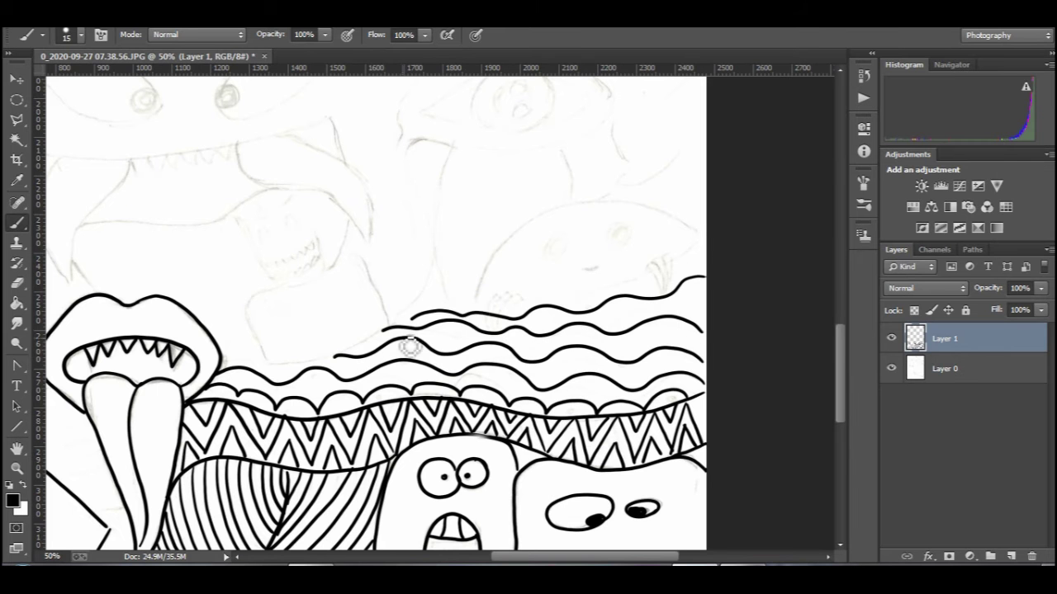
# Step: Ink the contour line topping the waves and two sets of claws gripping it
pyautogui.moveTo(706, 237)
pyautogui.mouseDown()
pyautogui.moveTo(583, 302)
pyautogui.moveTo(524, 297)
pyautogui.mouseUp()
pyautogui.moveTo(484, 302); pyautogui.dragTo(220, 363)
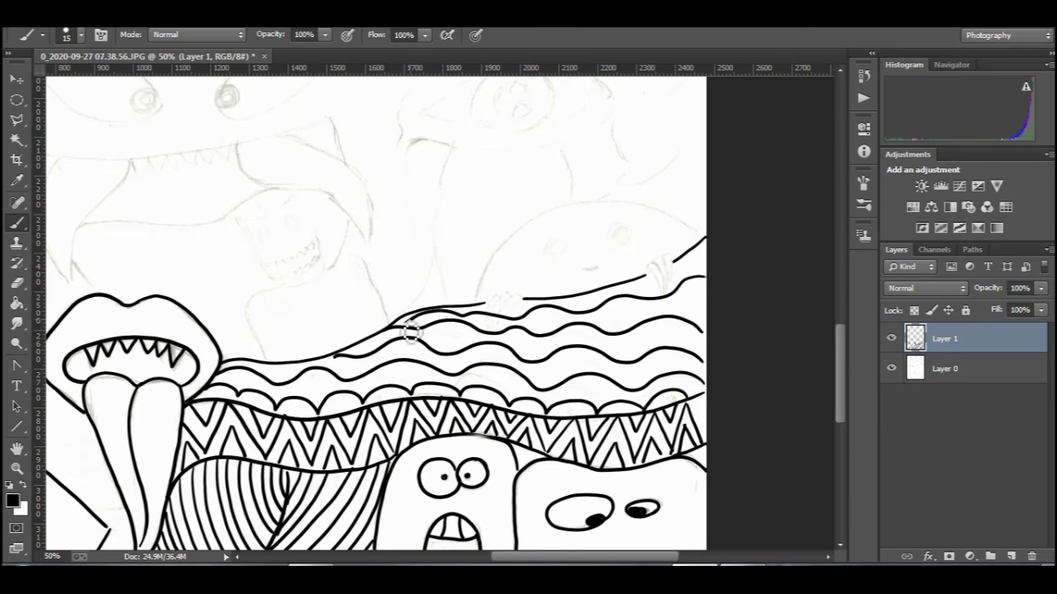
pyautogui.moveTo(672, 270); pyautogui.dragTo(663, 290)
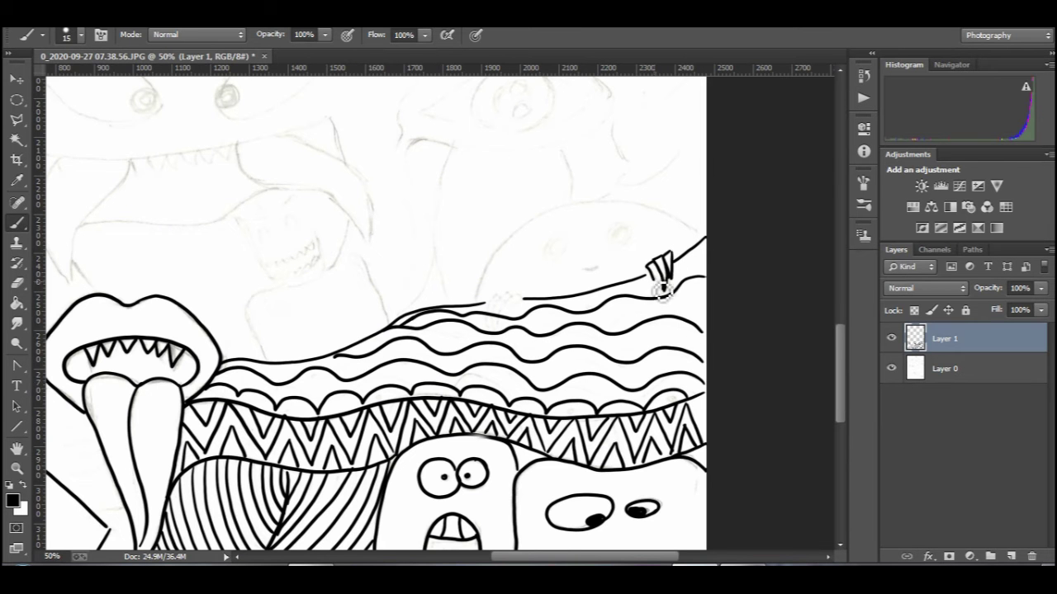
pyautogui.moveTo(518, 296); pyautogui.dragTo(499, 329)
pyautogui.moveTo(509, 294); pyautogui.dragTo(491, 323)
# Step: Erase the wave line crossing the claws nearer the page centre and retouch the claws and adjoining wave with the brush
pyautogui.click(19, 285)
pyautogui.hotkey('ctrl', '+')
pyautogui.hotkey('ctrl', '+')
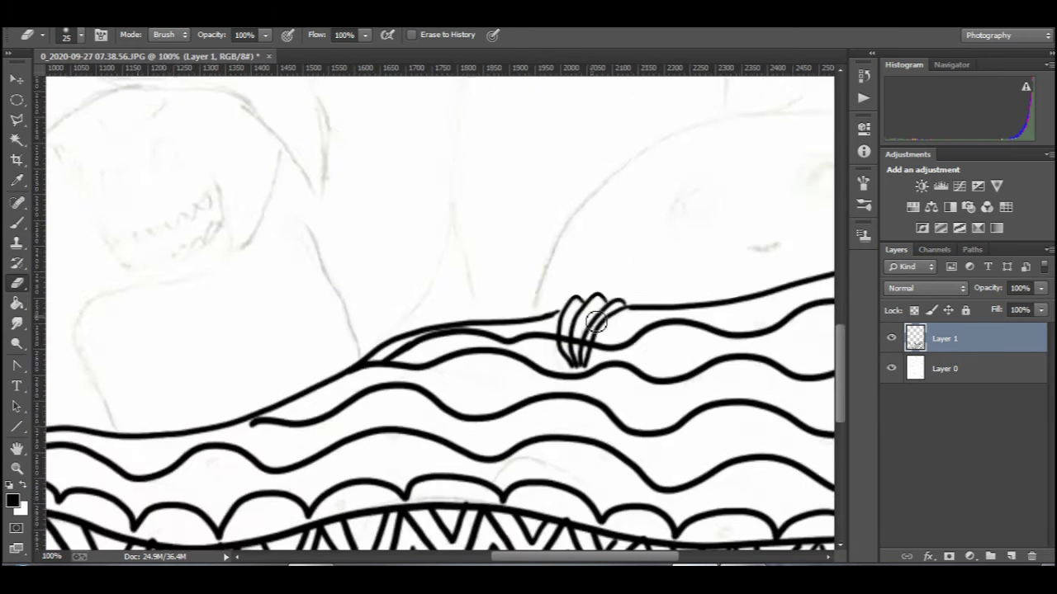
pyautogui.moveTo(631, 558); pyautogui.dragTo(643, 558)
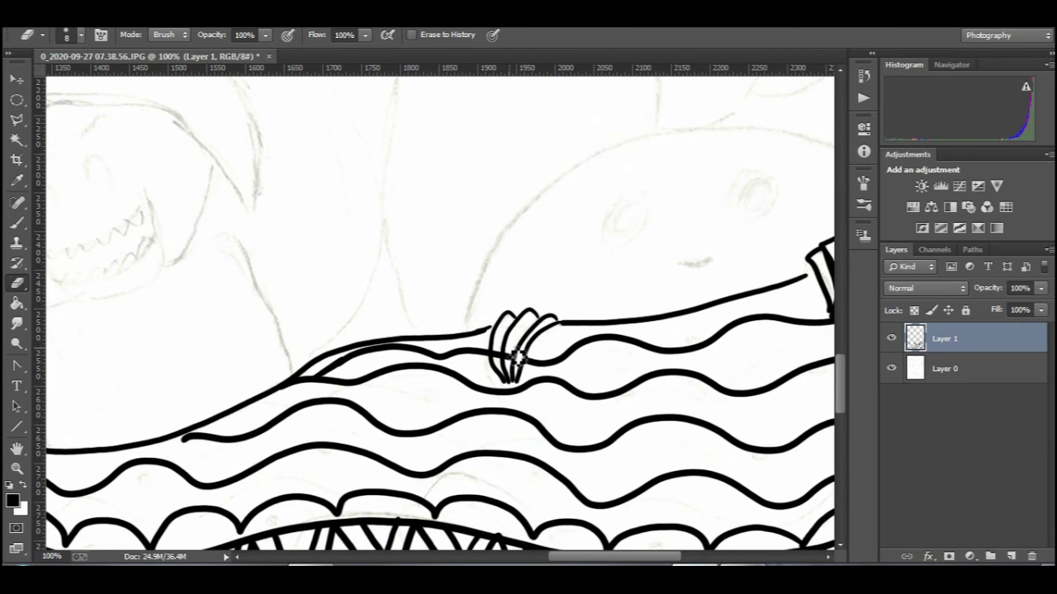
pyautogui.press('b')
pyautogui.moveTo(554, 320); pyautogui.dragTo(532, 365)
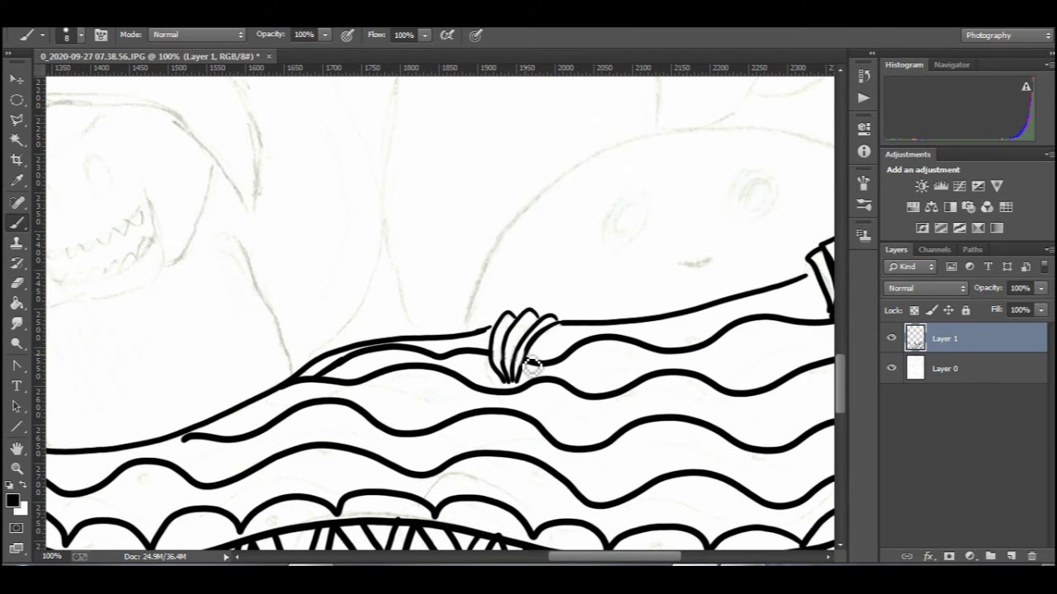
pyautogui.moveTo(520, 322); pyautogui.dragTo(511, 382)
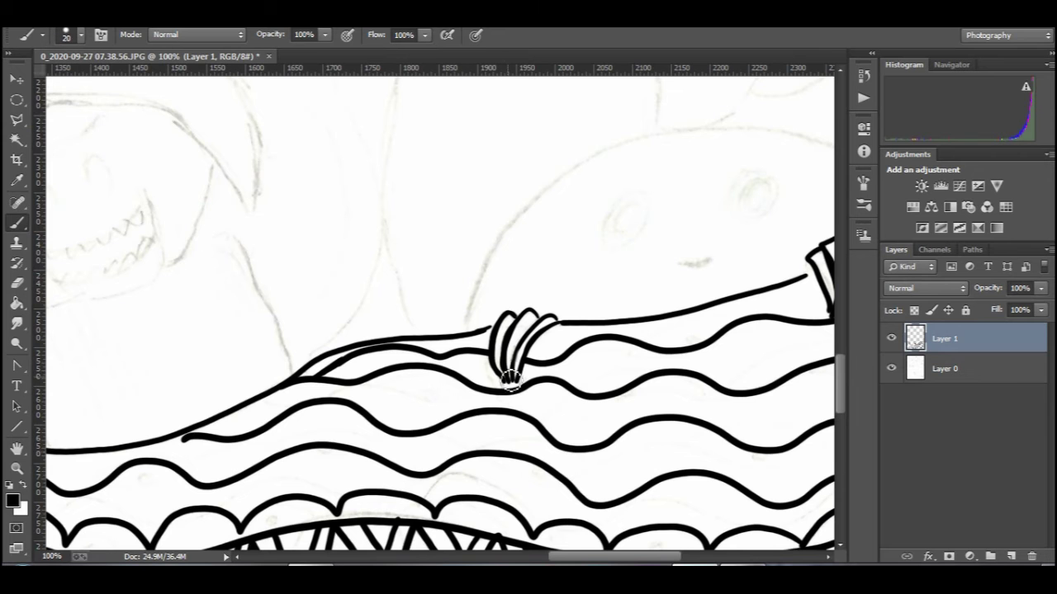
# Step: Ink the dome-shaped creature behind the claws with its rounded head outline and two ringed eyes
pyautogui.hotkey('ctrl', '-')
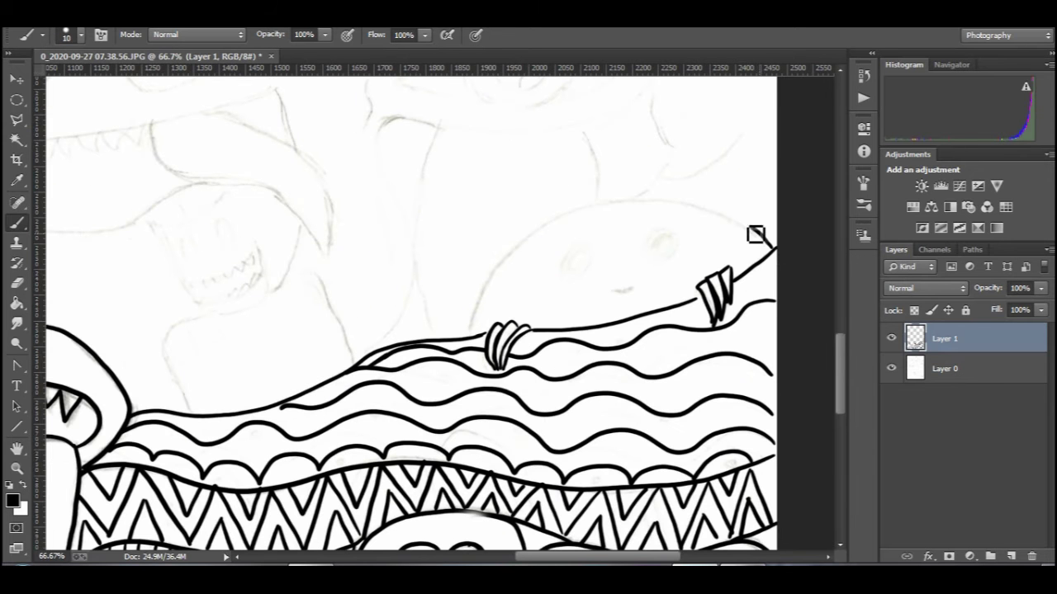
pyautogui.moveTo(755, 235)
pyautogui.mouseDown()
pyautogui.moveTo(626, 211)
pyautogui.moveTo(464, 334)
pyautogui.mouseUp()
pyautogui.moveTo(677, 240); pyautogui.dragTo(674, 249)
pyautogui.moveTo(594, 263); pyautogui.dragTo(578, 280)
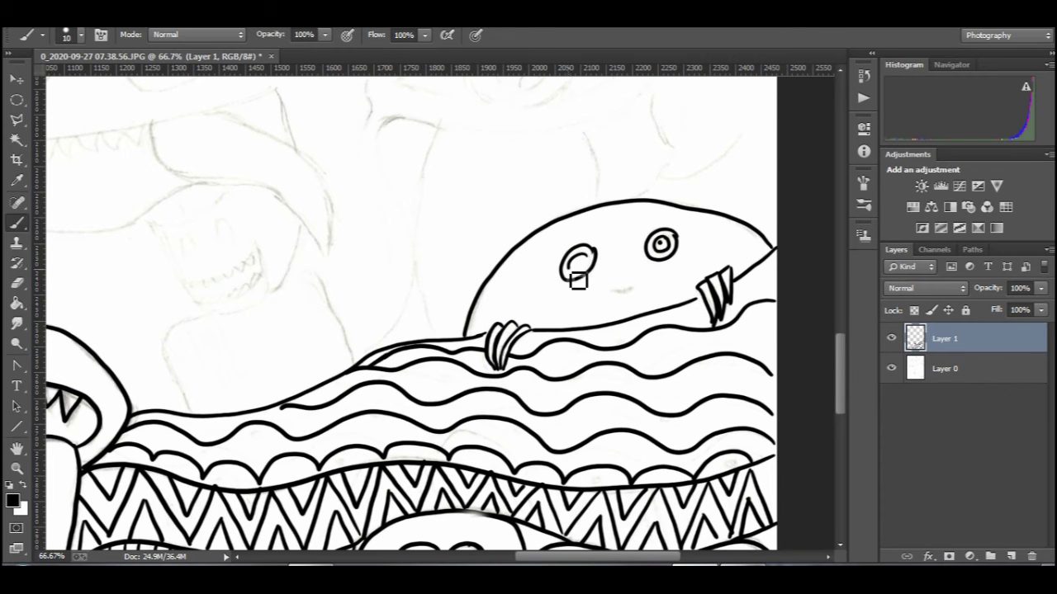
# Step: Ink the pointy-eared figure with its shoulders, eyes and toothed grin, plus the tall curved line rising beside it from the waves
pyautogui.scroll(3, 600, 319)
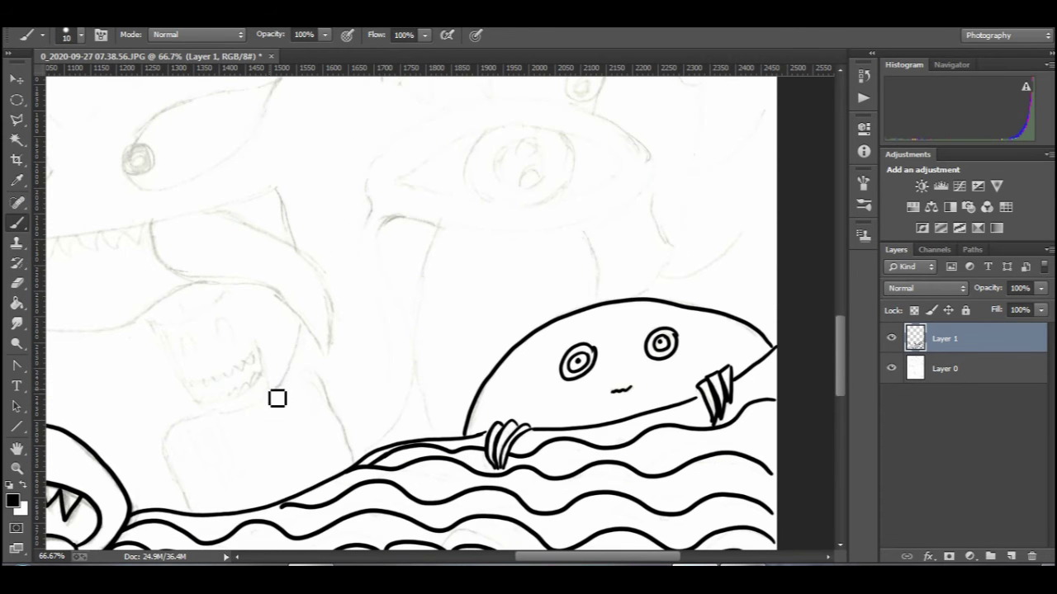
pyautogui.moveTo(269, 387); pyautogui.dragTo(355, 459)
pyautogui.moveTo(206, 411); pyautogui.dragTo(190, 511)
pyautogui.moveTo(198, 322)
pyautogui.mouseDown()
pyautogui.moveTo(272, 368)
pyautogui.moveTo(227, 289)
pyautogui.mouseUp()
pyautogui.moveTo(222, 313)
pyautogui.mouseDown()
pyautogui.moveTo(212, 342)
pyautogui.moveTo(223, 314)
pyautogui.mouseUp()
pyautogui.moveTo(188, 331); pyautogui.dragTo(195, 332)
pyautogui.moveTo(183, 336); pyautogui.dragTo(195, 333)
pyautogui.moveTo(215, 320)
pyautogui.mouseDown()
pyautogui.moveTo(226, 319)
pyautogui.moveTo(264, 395)
pyautogui.mouseUp()
pyautogui.moveTo(252, 353)
pyautogui.mouseDown()
pyautogui.moveTo(221, 368)
pyautogui.moveTo(253, 388)
pyautogui.mouseUp()
pyautogui.moveTo(364, 468); pyautogui.dragTo(413, 221)
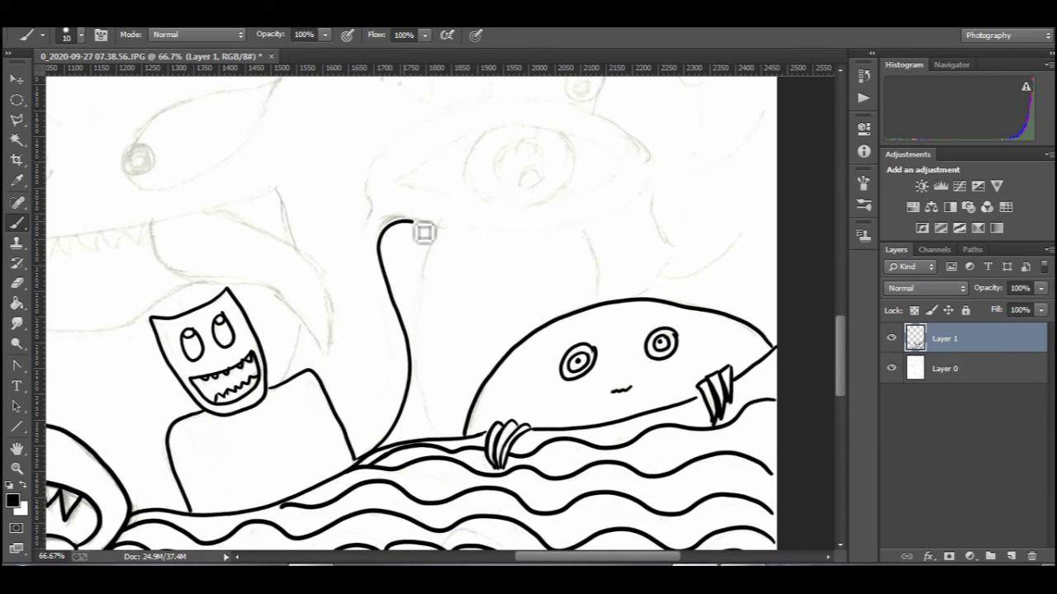
pyautogui.moveTo(523, 448); pyautogui.dragTo(523, 423)
# Step: Ink the angry face beside the lips with its jagged mouth and slanted eyes and brows, plus the curve joining pyramid and lips
pyautogui.hotkey('ctrl', '-')
pyautogui.hotkey('ctrl', '-')
pyautogui.moveTo(204, 357); pyautogui.dragTo(381, 363)
pyautogui.hotkey('ctrl', '+')
pyautogui.hotkey('ctrl', '+')
pyautogui.moveTo(557, 557); pyautogui.dragTo(517, 558)
pyautogui.scroll(-3, 511, 332)
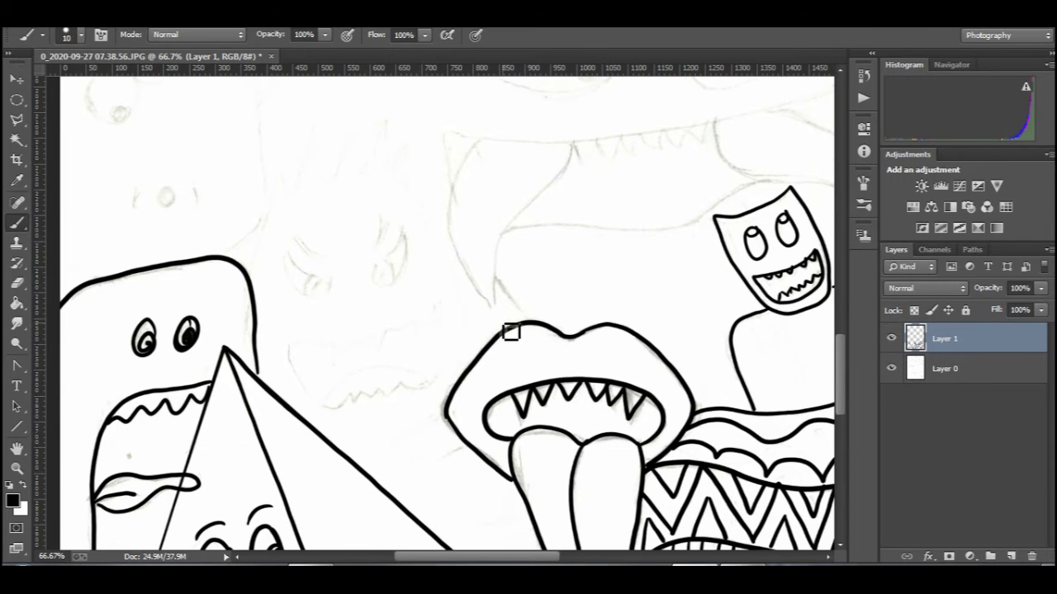
pyautogui.moveTo(461, 448); pyautogui.dragTo(368, 474)
pyautogui.moveTo(441, 302)
pyautogui.mouseDown()
pyautogui.moveTo(309, 389)
pyautogui.moveTo(429, 382)
pyautogui.moveTo(381, 405)
pyautogui.mouseUp()
pyautogui.moveTo(404, 231); pyautogui.dragTo(383, 276)
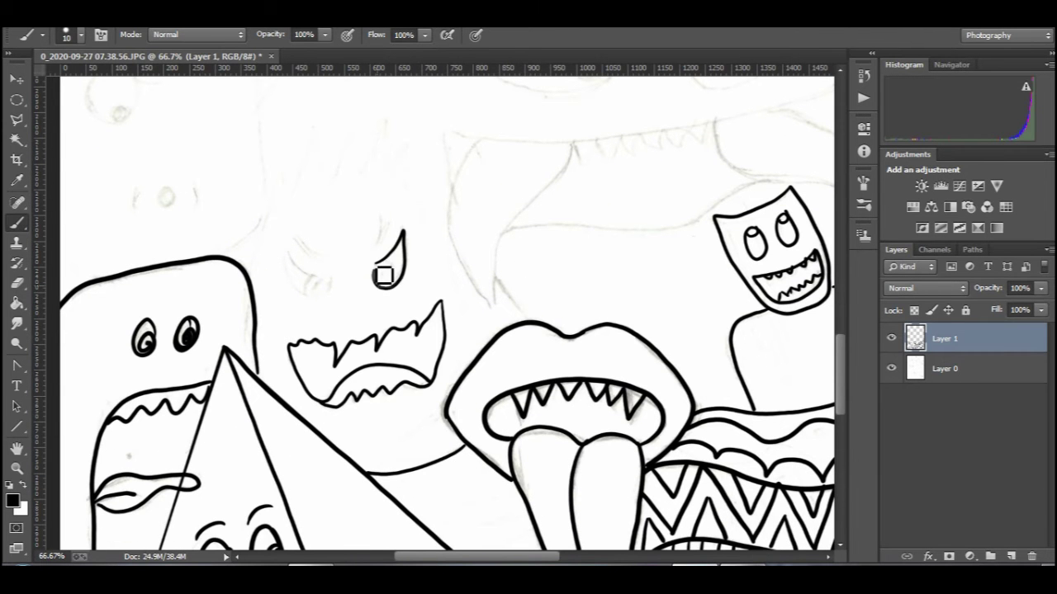
pyautogui.moveTo(293, 257); pyautogui.dragTo(330, 283)
pyautogui.moveTo(318, 281); pyautogui.dragTo(329, 289)
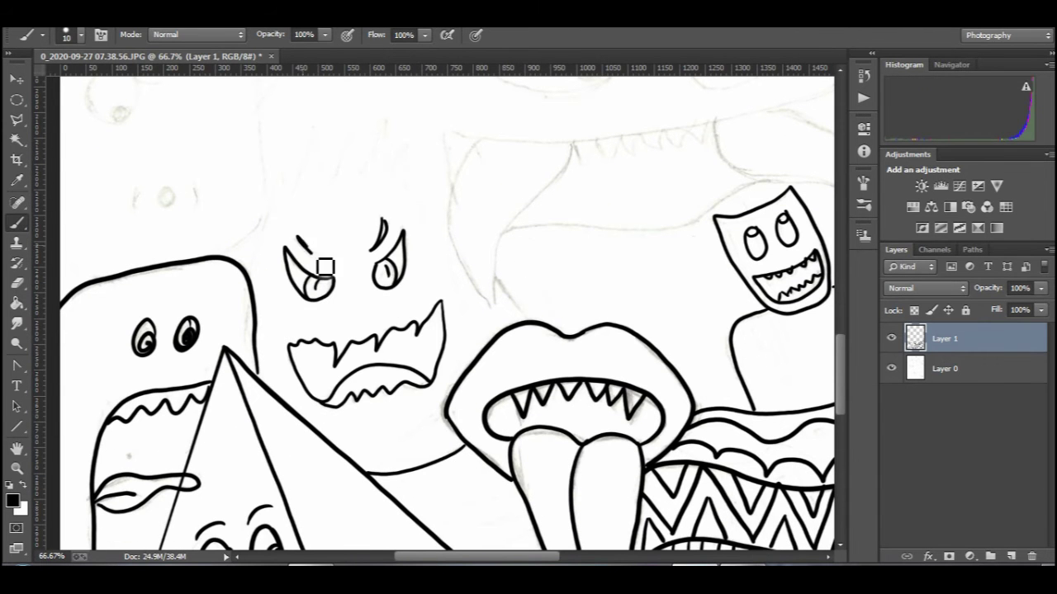
# Step: Ink the upper lip line of the huge fanged mouth above the lips, with its outer corners and the short side contours below
pyautogui.scroll(3, 323, 288)
pyautogui.moveTo(507, 558); pyautogui.dragTo(561, 562)
pyautogui.moveTo(582, 149); pyautogui.dragTo(605, 202)
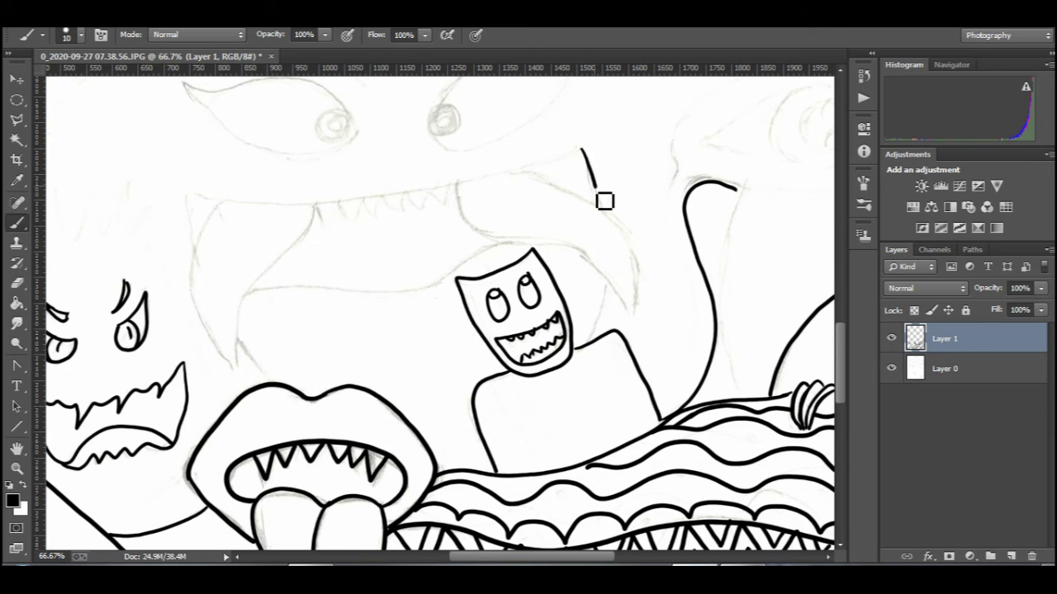
pyautogui.moveTo(581, 151)
pyautogui.mouseDown()
pyautogui.moveTo(352, 188)
pyautogui.moveTo(191, 248)
pyautogui.mouseUp()
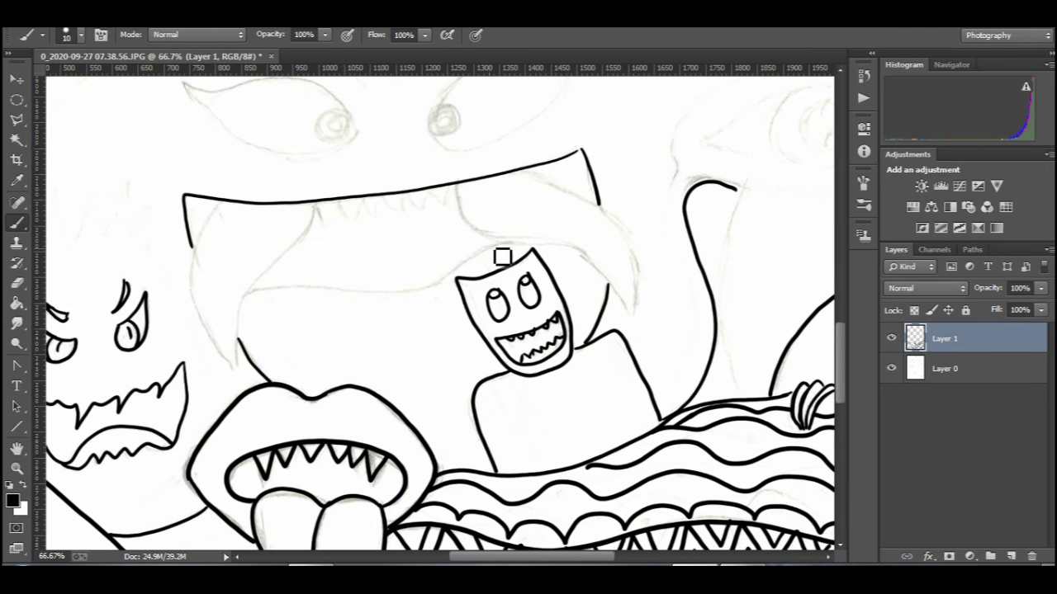
# Step: Ink the huge mouth's lower lip, its two long curved fangs and the row of small pointed upper teeth
pyautogui.moveTo(502, 257); pyautogui.dragTo(259, 294)
pyautogui.moveTo(314, 205); pyautogui.dragTo(245, 370)
pyautogui.moveTo(216, 206); pyautogui.dragTo(238, 377)
pyautogui.moveTo(528, 170)
pyautogui.mouseDown()
pyautogui.moveTo(646, 272)
pyautogui.moveTo(634, 314)
pyautogui.mouseUp()
pyautogui.moveTo(460, 187)
pyautogui.mouseDown()
pyautogui.moveTo(585, 253)
pyautogui.moveTo(634, 312)
pyautogui.mouseUp()
pyautogui.moveTo(449, 187); pyautogui.dragTo(430, 196)
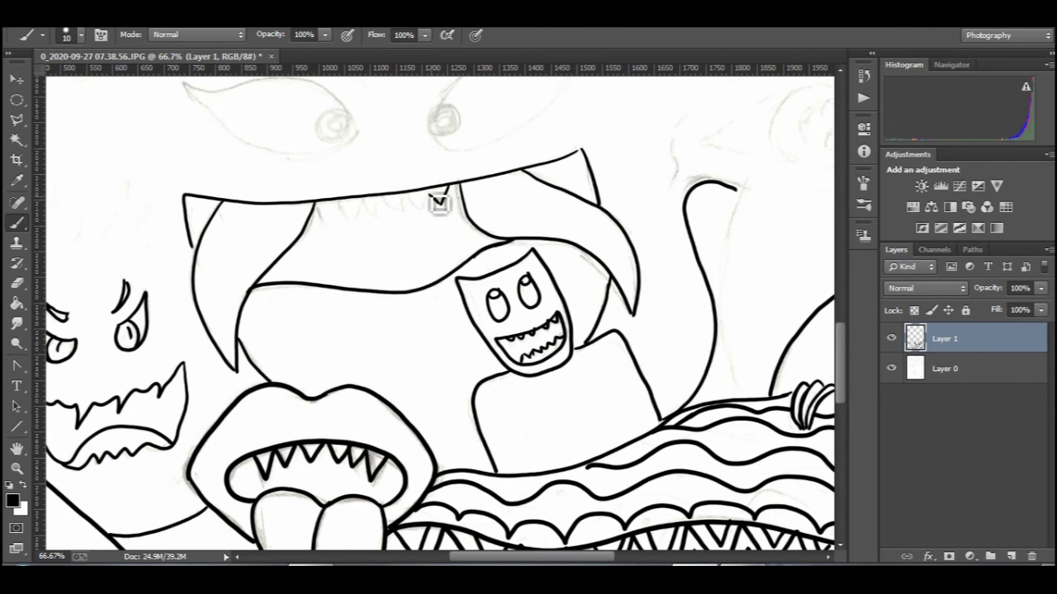
# Step: Ink the two slanted eyes with spiral pupils and the arched eyebrows above the huge fanged mouth
pyautogui.scroll(3, 594, 172)
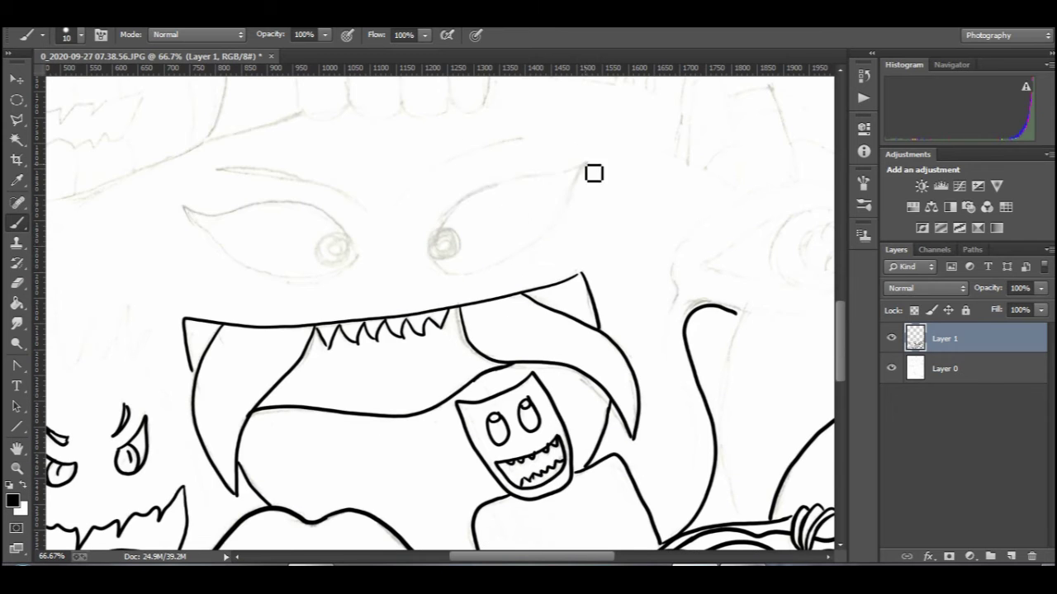
pyautogui.moveTo(584, 165)
pyautogui.mouseDown()
pyautogui.moveTo(436, 246)
pyautogui.moveTo(450, 271)
pyautogui.mouseUp()
pyautogui.moveTo(450, 235); pyautogui.dragTo(444, 238)
pyautogui.moveTo(356, 256)
pyautogui.mouseDown()
pyautogui.moveTo(189, 210)
pyautogui.moveTo(346, 283)
pyautogui.moveTo(353, 254)
pyautogui.mouseUp()
pyautogui.scroll(2, 519, 236)
pyautogui.moveTo(518, 224); pyautogui.dragTo(398, 291)
pyautogui.moveTo(222, 255)
pyautogui.mouseDown()
pyautogui.moveTo(274, 250)
pyautogui.moveTo(369, 298)
pyautogui.mouseUp()
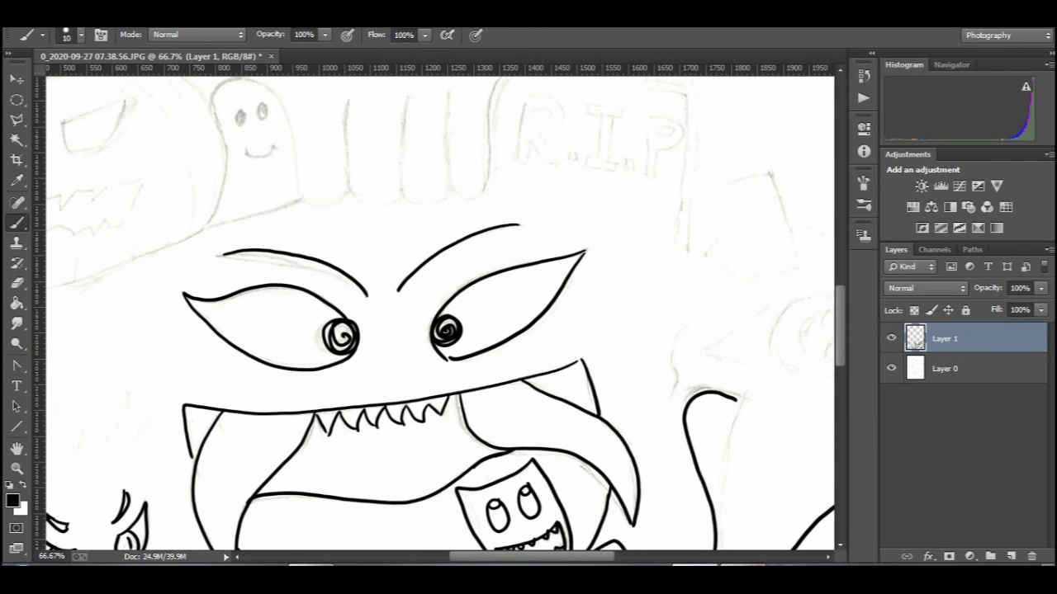
# Step: With a 15 px brush, ink the angry face's spiky hair and the tall rounded head beside it at the page edge
pyautogui.scroll(-5, 440, 314)
pyautogui.scroll(6, 290, 91)
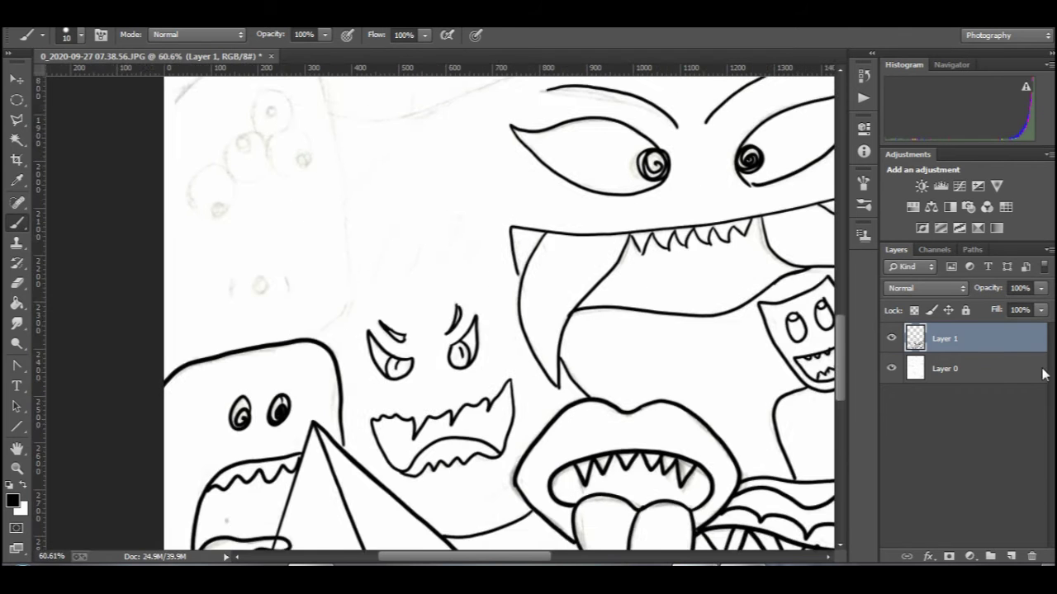
pyautogui.hotkey('ctrl', '+')
pyautogui.press('[')
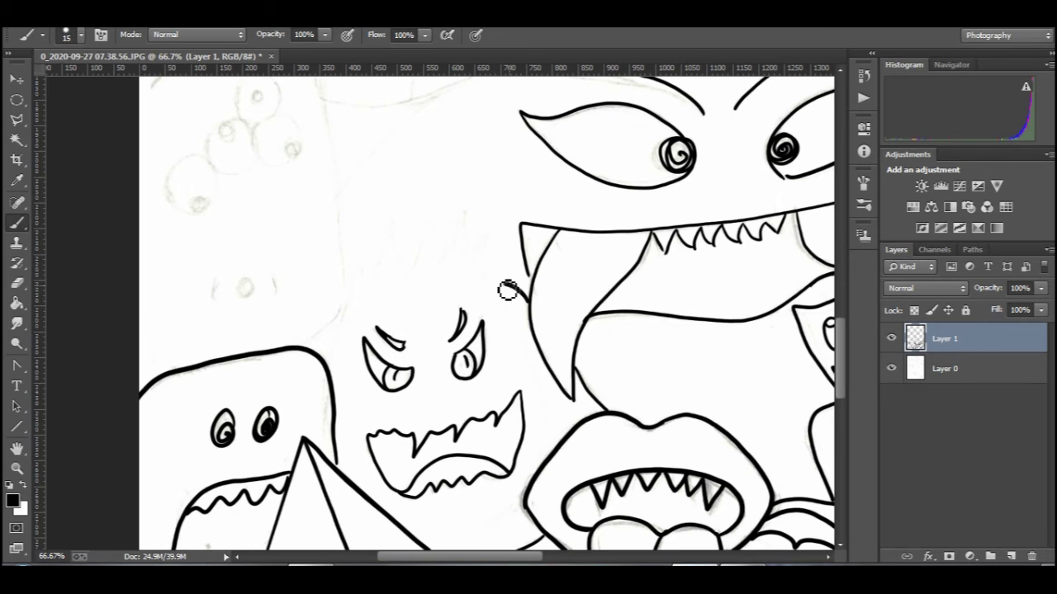
pyautogui.moveTo(507, 291)
pyautogui.mouseDown()
pyautogui.moveTo(397, 267)
pyautogui.moveTo(332, 401)
pyautogui.moveTo(340, 245)
pyautogui.moveTo(139, 257)
pyautogui.mouseUp()
# Step: Ink the tall rounded creature's cluster of four ringed eyes and its small round mouth with a bracket mark on each side
pyautogui.scroll(3, 496, 290)
pyautogui.moveTo(266, 197); pyautogui.dragTo(263, 195)
pyautogui.moveTo(258, 215); pyautogui.dragTo(281, 236)
pyautogui.moveTo(293, 267); pyautogui.dragTo(295, 273)
pyautogui.moveTo(257, 244); pyautogui.dragTo(259, 254)
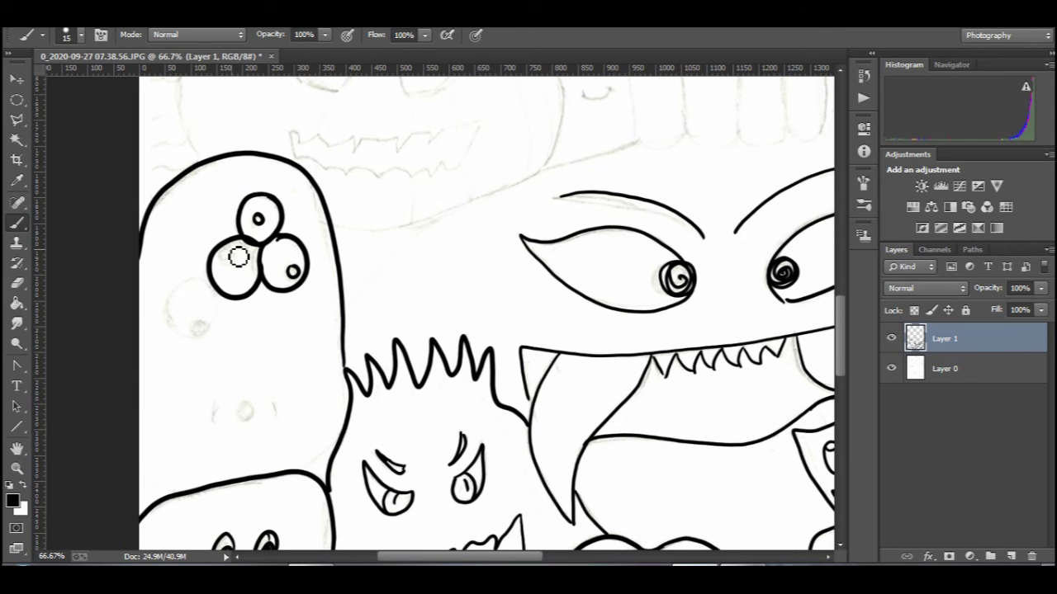
pyautogui.click(224, 253)
pyautogui.moveTo(218, 289); pyautogui.dragTo(221, 296)
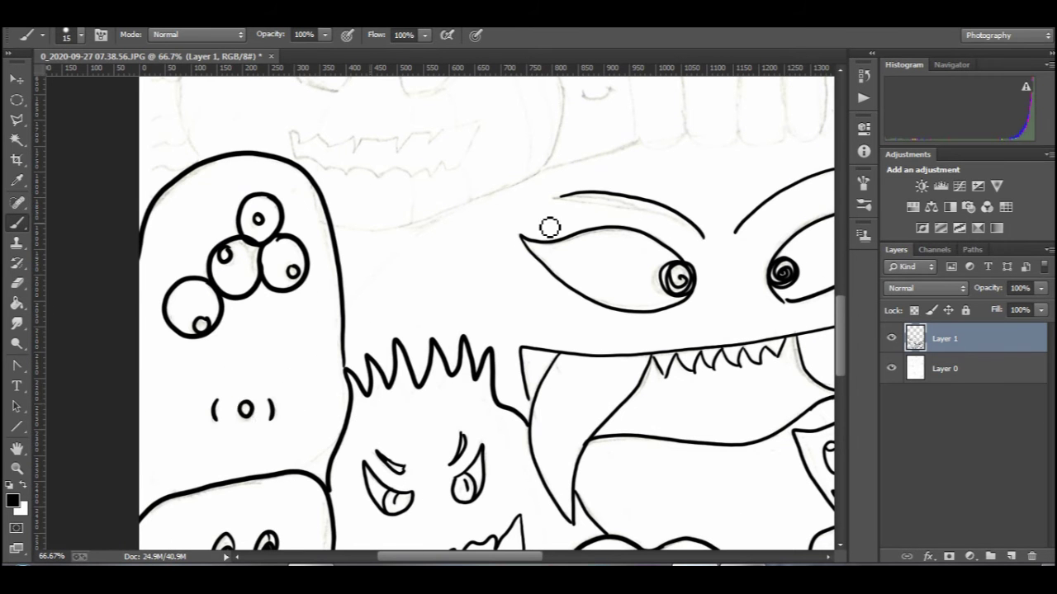
# Step: Ink the pumpkin behind the four-eyed creature with its rounded outline, slanted eyes and jagged grin
pyautogui.scroll(5, 549, 227)
pyautogui.moveTo(389, 216)
pyautogui.mouseDown()
pyautogui.moveTo(539, 238)
pyautogui.moveTo(347, 431)
pyautogui.moveTo(190, 241)
pyautogui.moveTo(198, 359)
pyautogui.mouseUp()
pyautogui.moveTo(358, 266)
pyautogui.mouseDown()
pyautogui.moveTo(465, 245)
pyautogui.moveTo(406, 260)
pyautogui.mouseUp()
pyautogui.moveTo(479, 316)
pyautogui.mouseDown()
pyautogui.moveTo(443, 341)
pyautogui.moveTo(330, 344)
pyautogui.moveTo(342, 371)
pyautogui.moveTo(438, 381)
pyautogui.mouseUp()
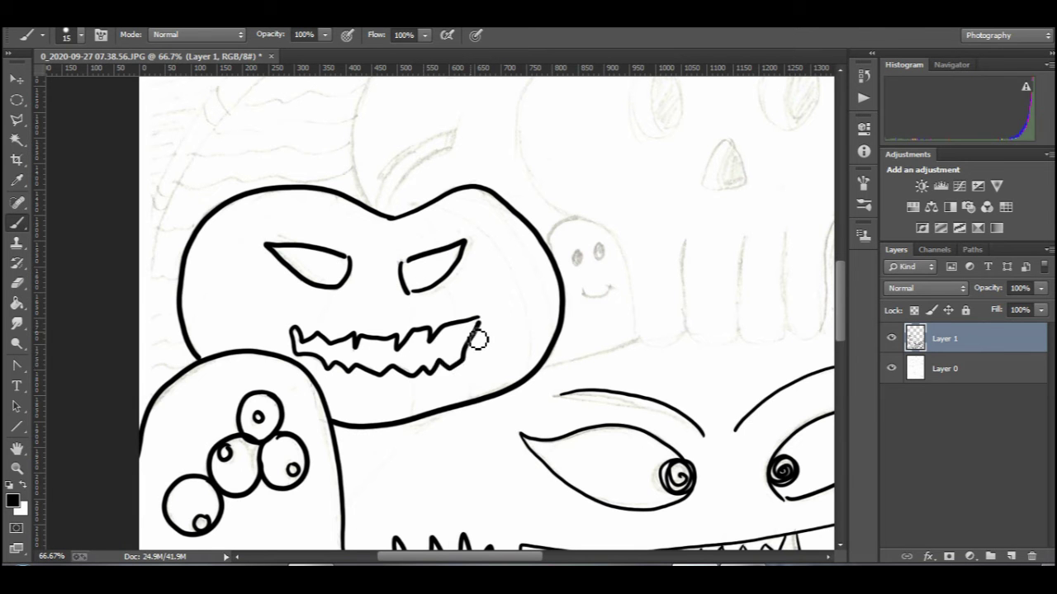
# Step: Fill the pumpkin with curved rib lines in a 10 px brush, keeping the eyes and mouth clear
pyautogui.moveTo(484, 207)
pyautogui.mouseDown()
pyautogui.moveTo(541, 364)
pyautogui.moveTo(525, 376)
pyautogui.mouseUp()
pyautogui.moveTo(438, 217)
pyautogui.mouseDown()
pyautogui.moveTo(493, 384)
pyautogui.moveTo(454, 398)
pyautogui.mouseUp()
pyautogui.moveTo(382, 218); pyautogui.dragTo(360, 249)
pyautogui.moveTo(334, 302); pyautogui.dragTo(328, 325)
pyautogui.moveTo(331, 374); pyautogui.dragTo(333, 405)
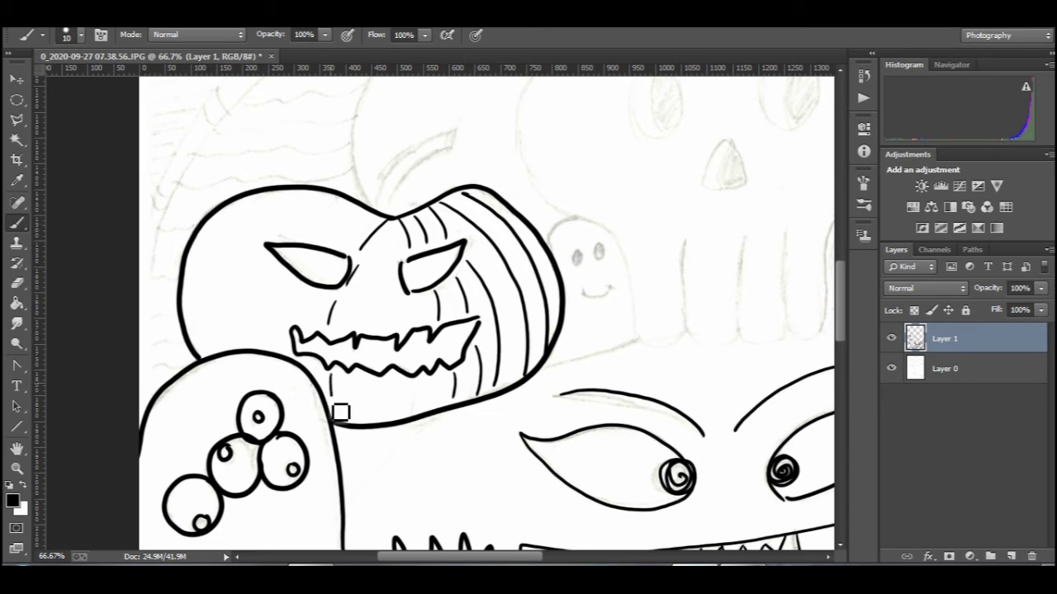
pyautogui.moveTo(369, 216); pyautogui.dragTo(345, 248)
pyautogui.moveTo(316, 289); pyautogui.dragTo(303, 324)
pyautogui.moveTo(350, 205); pyautogui.dragTo(320, 243)
pyautogui.moveTo(293, 279); pyautogui.dragTo(271, 339)
pyautogui.moveTo(330, 195)
pyautogui.mouseDown()
pyautogui.moveTo(247, 340)
pyautogui.moveTo(225, 345)
pyautogui.mouseUp()
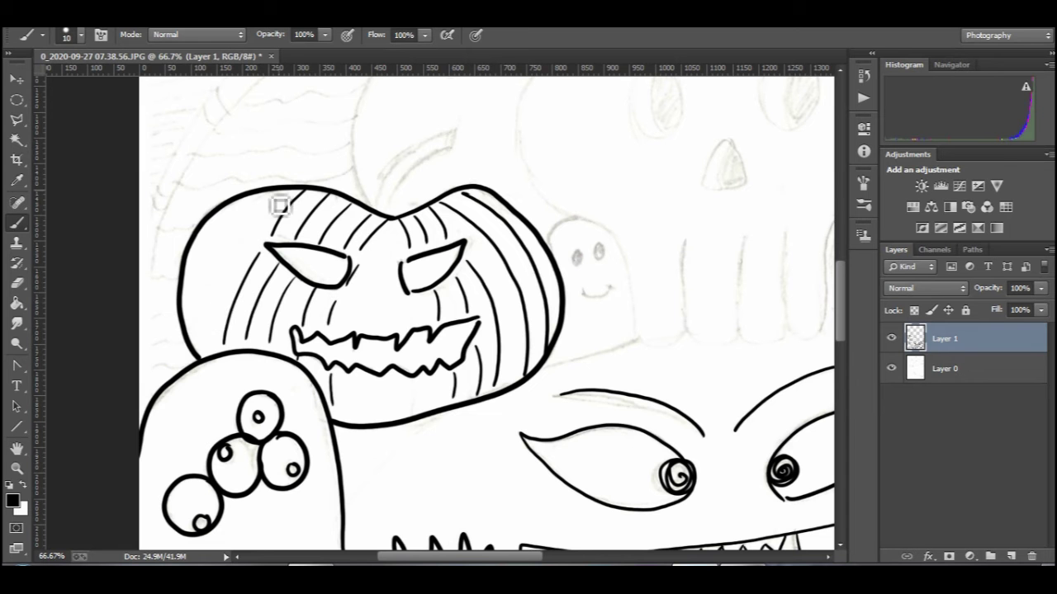
pyautogui.moveTo(290, 195); pyautogui.dragTo(217, 347)
pyautogui.moveTo(248, 203); pyautogui.dragTo(208, 358)
pyautogui.moveTo(410, 218)
pyautogui.mouseDown()
pyautogui.moveTo(378, 331)
pyautogui.moveTo(399, 327)
pyautogui.mouseUp()
pyautogui.moveTo(390, 222); pyautogui.dragTo(349, 327)
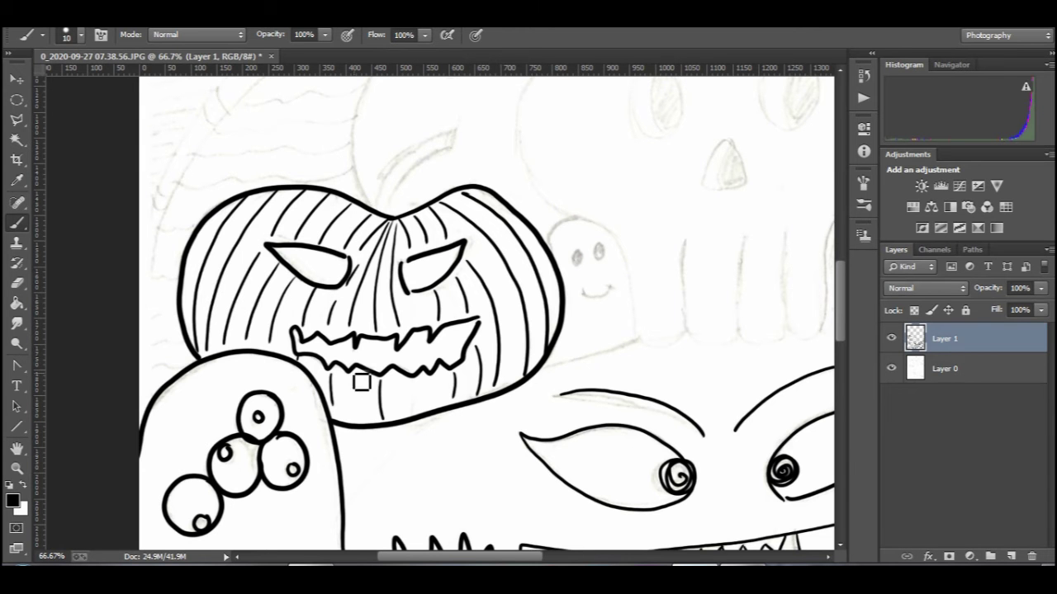
pyautogui.moveTo(352, 376); pyautogui.dragTo(351, 421)
pyautogui.moveTo(411, 377)
pyautogui.mouseDown()
pyautogui.moveTo(412, 417)
pyautogui.moveTo(434, 410)
pyautogui.mouseUp()
# Step: Ink the pumpkin's curved stem and the small smiling ghost beside the pumpkin
pyautogui.scroll(6, 105, 365)
pyautogui.moveTo(454, 205); pyautogui.dragTo(382, 289)
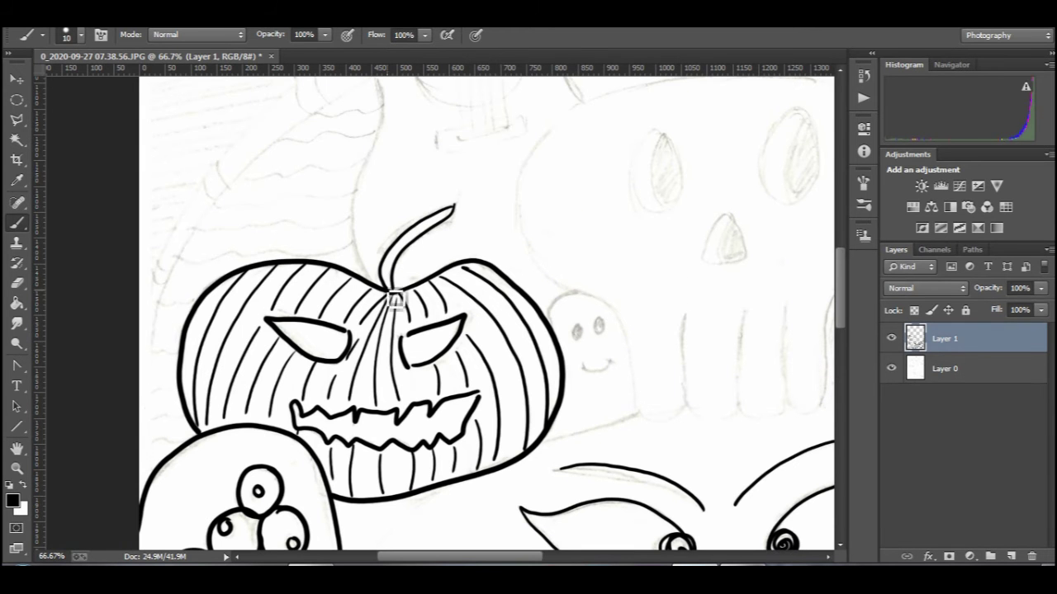
pyautogui.moveTo(551, 320)
pyautogui.mouseDown()
pyautogui.moveTo(629, 330)
pyautogui.moveTo(547, 439)
pyautogui.mouseUp()
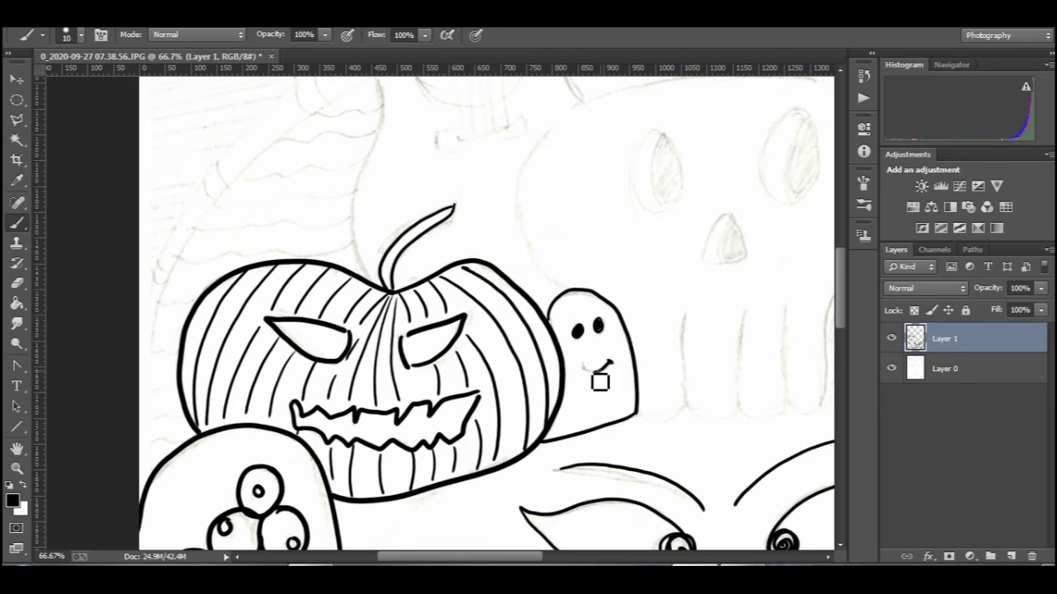
# Step: Ink the large skull beside the ghost with its cranium, long teeth, double-lined eye sockets and nose hole
pyautogui.moveTo(506, 561); pyautogui.dragTo(583, 561)
pyautogui.scroll(2, 405, 455)
pyautogui.moveTo(456, 140)
pyautogui.mouseDown()
pyautogui.moveTo(182, 227)
pyautogui.moveTo(208, 348)
pyautogui.moveTo(507, 332)
pyautogui.moveTo(408, 481)
pyautogui.moveTo(340, 470)
pyautogui.moveTo(279, 479)
pyautogui.mouseUp()
pyautogui.moveTo(437, 170)
pyautogui.mouseDown()
pyautogui.moveTo(415, 215)
pyautogui.moveTo(438, 266)
pyautogui.mouseUp()
pyautogui.moveTo(302, 192)
pyautogui.mouseDown()
pyautogui.moveTo(295, 229)
pyautogui.moveTo(306, 266)
pyautogui.mouseUp()
pyautogui.moveTo(369, 275)
pyautogui.mouseDown()
pyautogui.moveTo(380, 288)
pyautogui.moveTo(356, 320)
pyautogui.mouseUp()
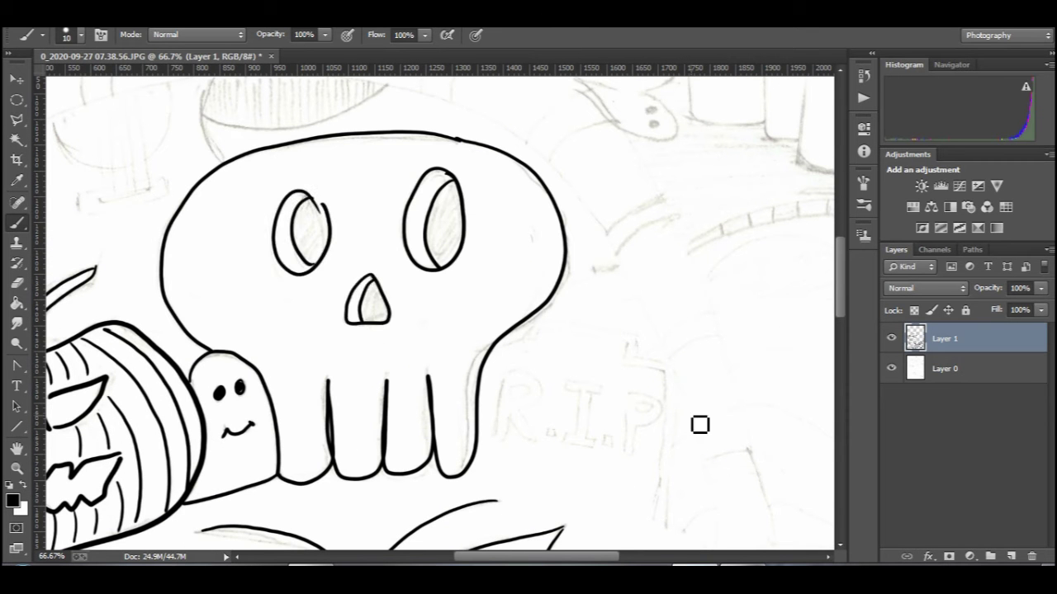
# Step: Ink the gravestone beside the skull with R.I.P lettering and a double border, plus the big face's head contour beneath it
pyautogui.moveTo(504, 374)
pyautogui.mouseDown()
pyautogui.moveTo(541, 444)
pyautogui.moveTo(536, 400)
pyautogui.mouseUp()
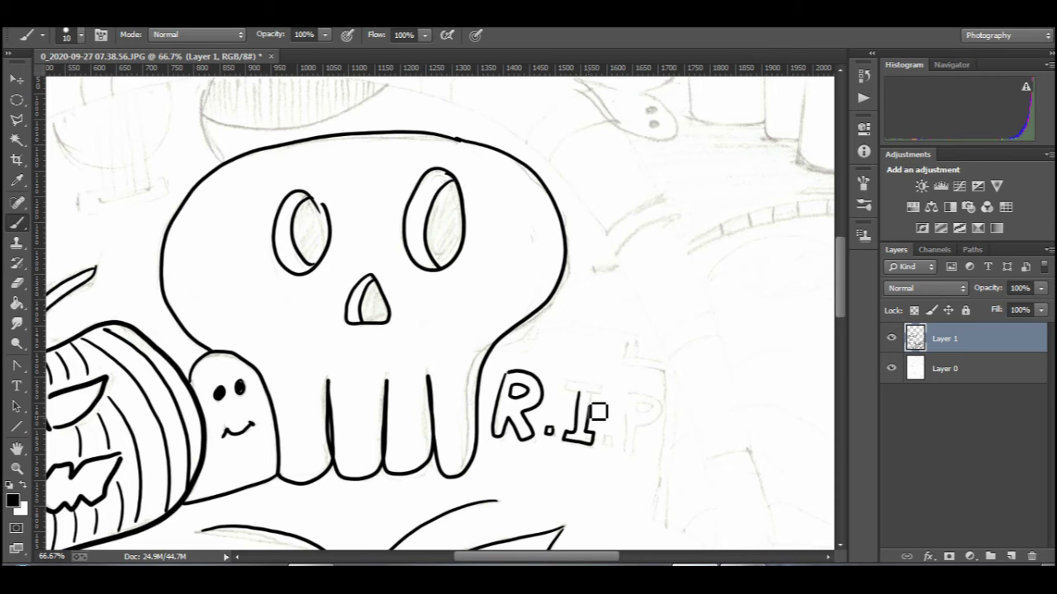
pyautogui.moveTo(626, 391); pyautogui.dragTo(627, 421)
pyautogui.scroll(-5, 790, 333)
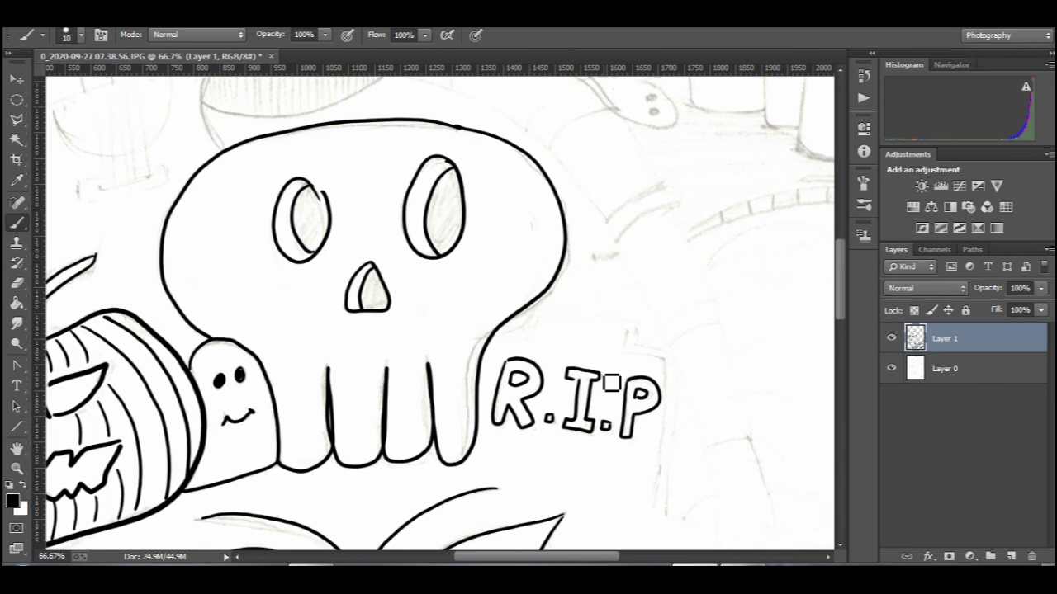
pyautogui.moveTo(721, 387); pyautogui.dragTo(477, 301)
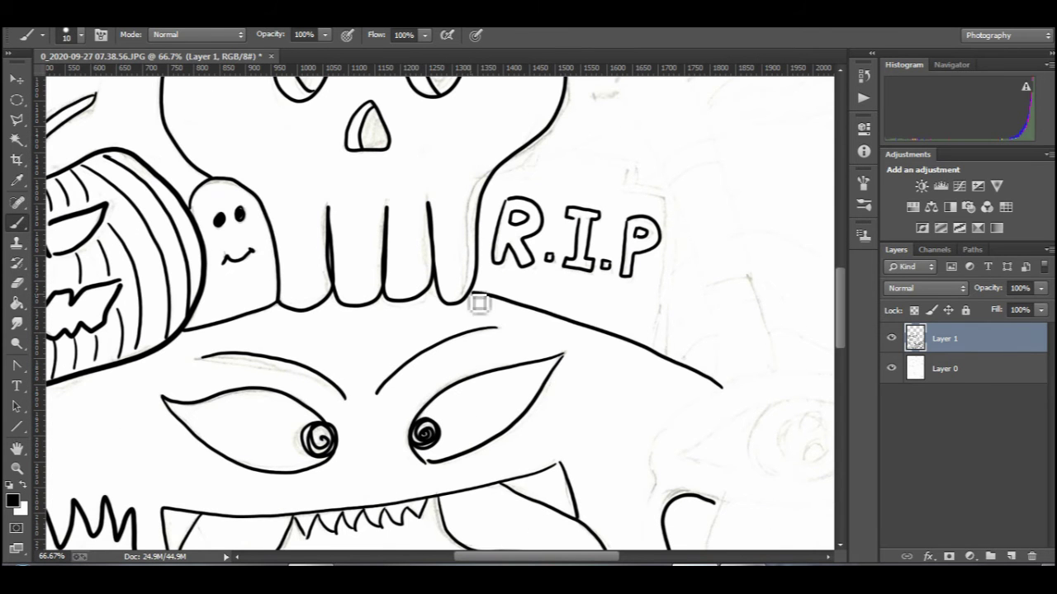
pyautogui.moveTo(538, 148)
pyautogui.mouseDown()
pyautogui.moveTo(646, 187)
pyautogui.moveTo(667, 347)
pyautogui.mouseUp()
pyautogui.moveTo(636, 179)
pyautogui.mouseDown()
pyautogui.moveTo(660, 349)
pyautogui.moveTo(543, 189)
pyautogui.mouseUp()
# Step: Ink the giant single eye beside the big face with its outer lid, almond shape, round iris and highlighted pupil
pyautogui.scroll(-4, 545, 214)
pyautogui.hscroll(5, 661, 280)
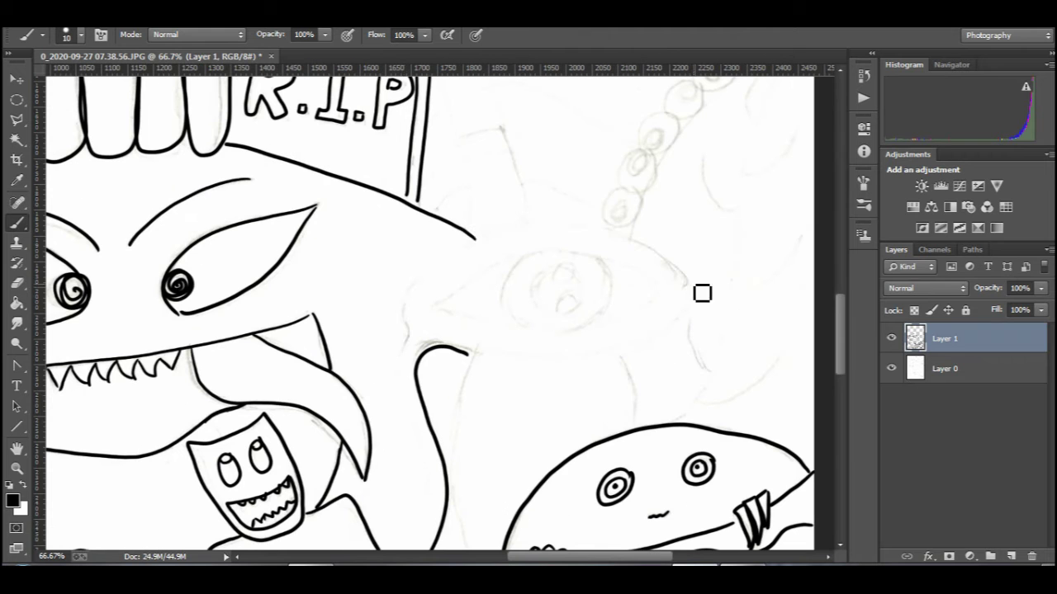
pyautogui.moveTo(692, 287)
pyautogui.mouseDown()
pyautogui.moveTo(407, 295)
pyautogui.moveTo(427, 526)
pyautogui.mouseUp()
pyautogui.moveTo(615, 300); pyautogui.dragTo(604, 264)
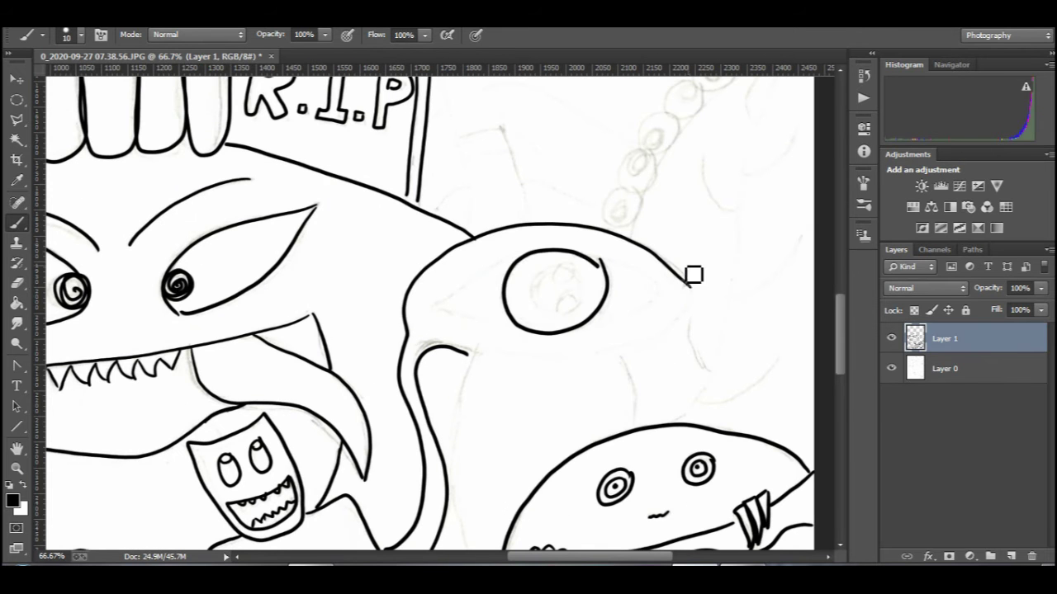
pyautogui.moveTo(656, 291); pyautogui.dragTo(439, 309)
pyautogui.moveTo(566, 266); pyautogui.dragTo(569, 277)
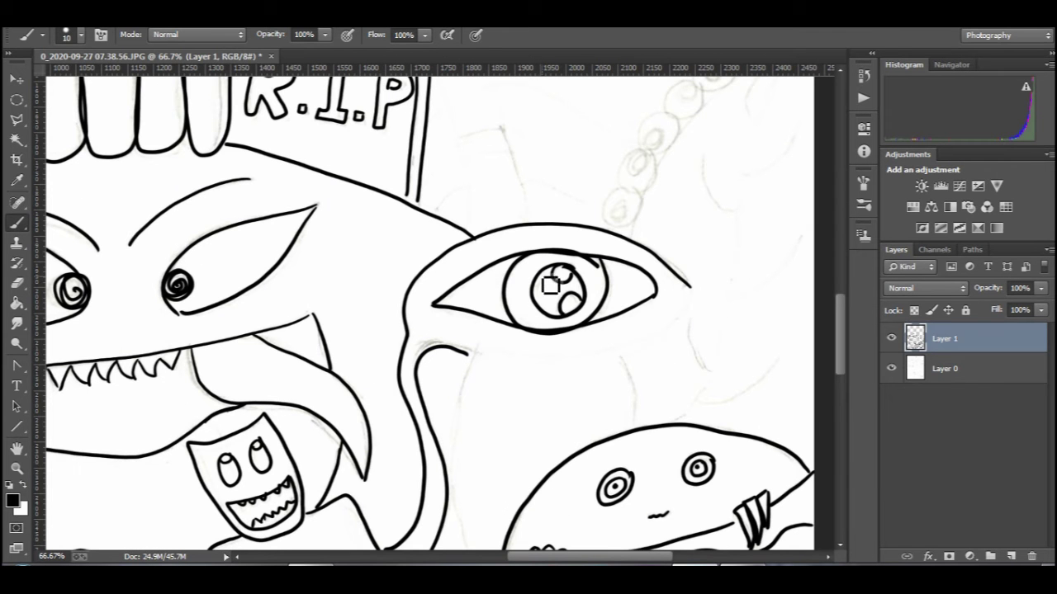
# Step: Ink the giant eye's lower lid line and the curved body contours running down from it to the dome creature and waves
pyautogui.scroll(-2, 633, 422)
pyautogui.moveTo(692, 241)
pyautogui.mouseDown()
pyautogui.moveTo(649, 289)
pyautogui.moveTo(430, 303)
pyautogui.mouseUp()
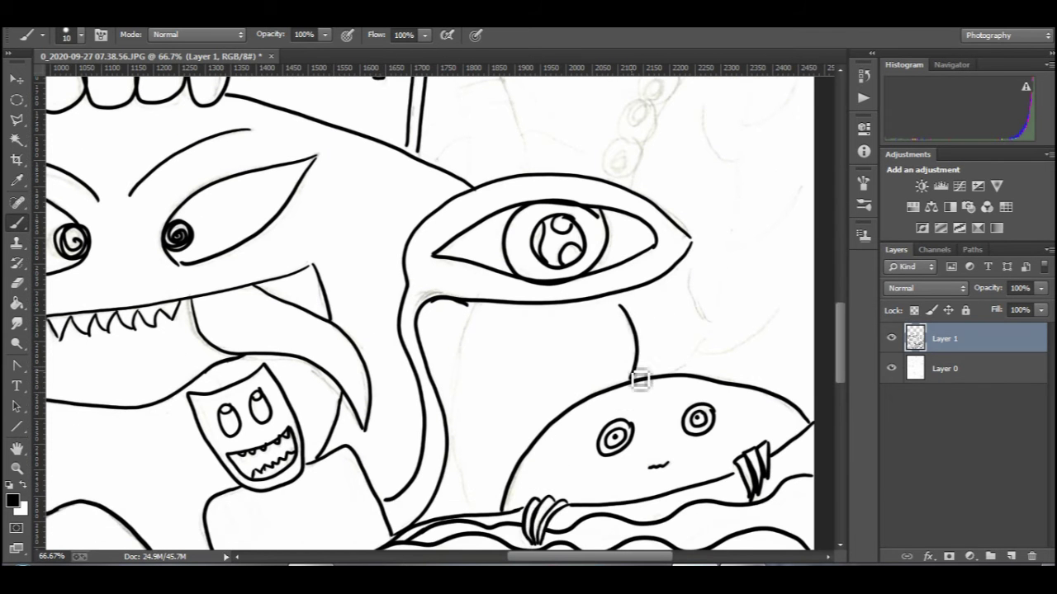
pyautogui.scroll(1, 640, 379)
pyautogui.moveTo(693, 278)
pyautogui.mouseDown()
pyautogui.moveTo(712, 375)
pyautogui.moveTo(673, 390)
pyautogui.mouseUp()
pyautogui.scroll(-3, 672, 390)
pyautogui.moveTo(468, 252); pyautogui.dragTo(477, 459)
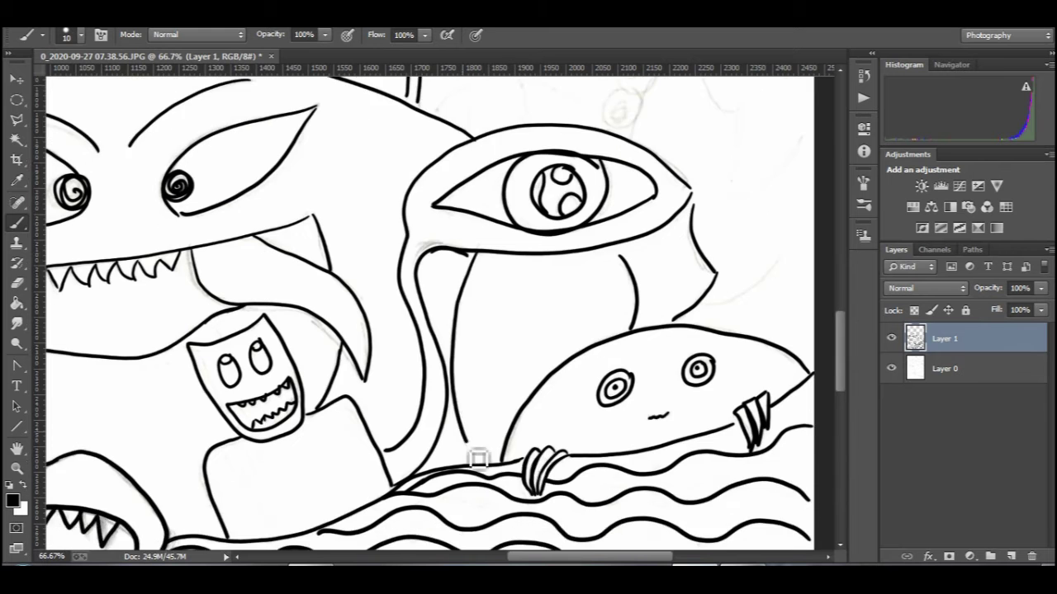
# Step: Ink the large leaf at the page edge behind the giant eye with its outer edge, central rib and side veins
pyautogui.scroll(8, 672, 341)
pyautogui.hscroll(5, 672, 342)
pyautogui.moveTo(673, 140)
pyautogui.mouseDown()
pyautogui.moveTo(495, 347)
pyautogui.moveTo(571, 525)
pyautogui.moveTo(560, 534)
pyautogui.mouseUp()
pyautogui.moveTo(604, 198); pyautogui.dragTo(615, 227)
pyautogui.moveTo(605, 286); pyautogui.dragTo(659, 248)
pyautogui.moveTo(562, 253); pyautogui.dragTo(588, 320)
pyautogui.moveTo(599, 405); pyautogui.dragTo(660, 350)
pyautogui.moveTo(590, 509); pyautogui.dragTo(647, 478)
pyautogui.moveTo(557, 375); pyautogui.dragTo(588, 428)
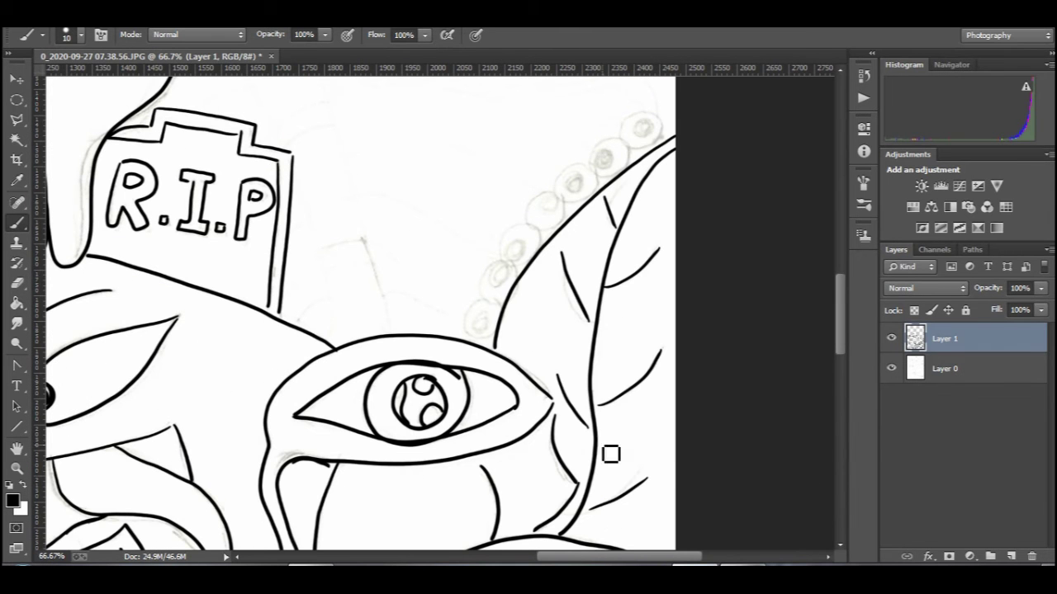
# Step: Ink the chain of ringed circles running along the leaf's outer edge down to the giant eye
pyautogui.moveTo(648, 114); pyautogui.dragTo(644, 134)
pyautogui.moveTo(621, 139)
pyautogui.mouseDown()
pyautogui.moveTo(620, 162)
pyautogui.moveTo(577, 176)
pyautogui.mouseUp()
pyautogui.moveTo(556, 192)
pyautogui.mouseDown()
pyautogui.moveTo(569, 211)
pyautogui.moveTo(553, 198)
pyautogui.mouseUp()
pyautogui.moveTo(531, 225)
pyautogui.mouseDown()
pyautogui.moveTo(505, 252)
pyautogui.moveTo(538, 234)
pyautogui.mouseUp()
pyautogui.moveTo(517, 241); pyautogui.dragTo(510, 285)
pyautogui.moveTo(500, 269); pyautogui.dragTo(503, 270)
pyautogui.moveTo(496, 307); pyautogui.dragTo(493, 312)
pyautogui.moveTo(483, 317); pyautogui.dragTo(484, 325)
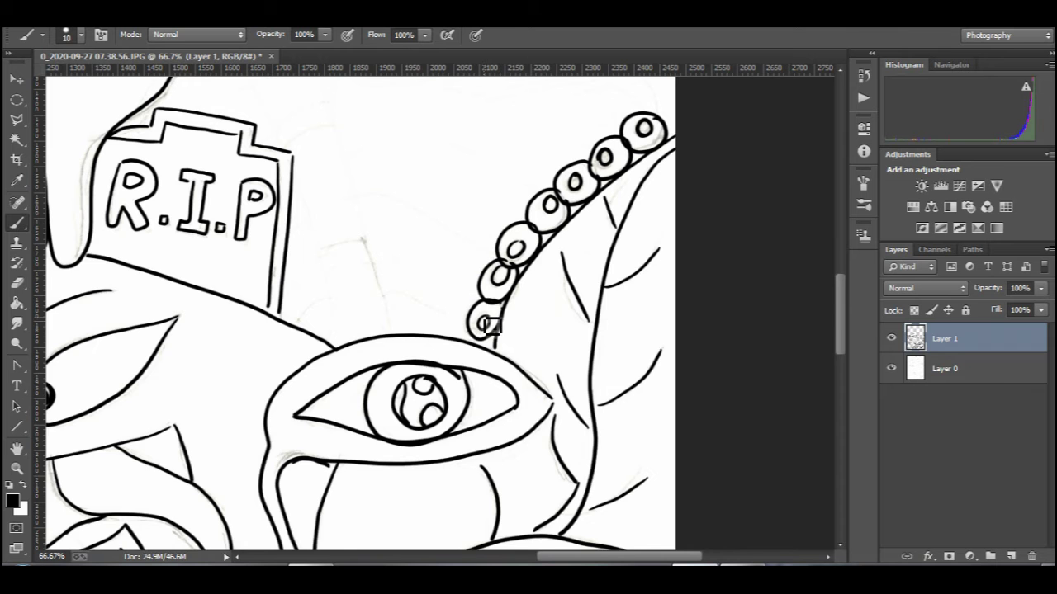
# Step: Ink the long curved stalk between gravestone and giant eye with its cross bands, plus the short arcs next to the gravestone
pyautogui.scroll(3, 512, 347)
pyautogui.moveTo(259, 103)
pyautogui.mouseDown()
pyautogui.moveTo(302, 173)
pyautogui.moveTo(386, 462)
pyautogui.mouseUp()
pyautogui.moveTo(192, 132); pyautogui.dragTo(282, 294)
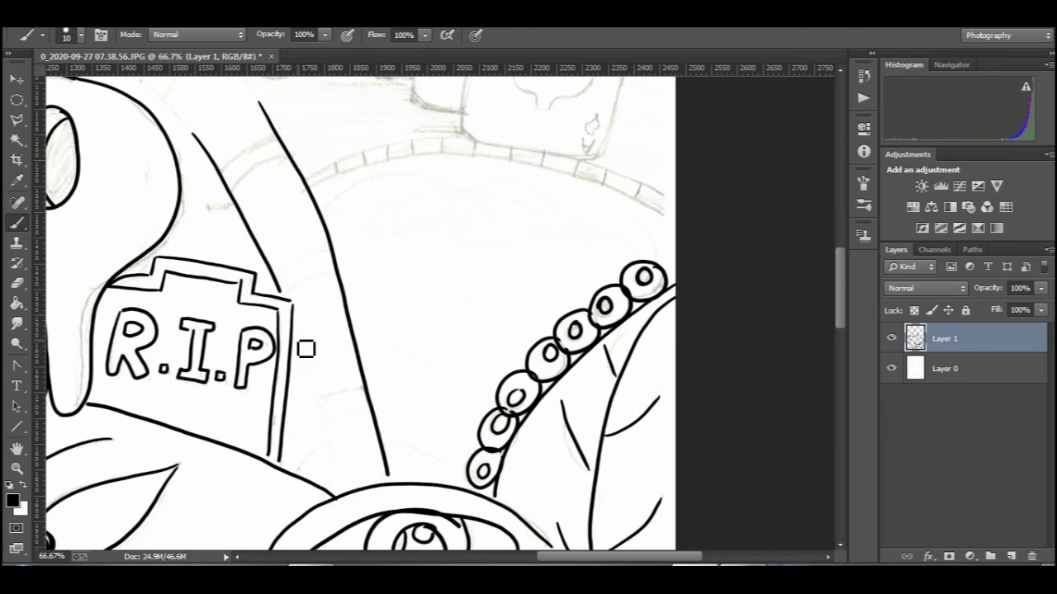
pyautogui.moveTo(297, 341)
pyautogui.mouseDown()
pyautogui.moveTo(340, 496)
pyautogui.moveTo(329, 446)
pyautogui.mouseUp()
pyautogui.moveTo(285, 450); pyautogui.dragTo(322, 416)
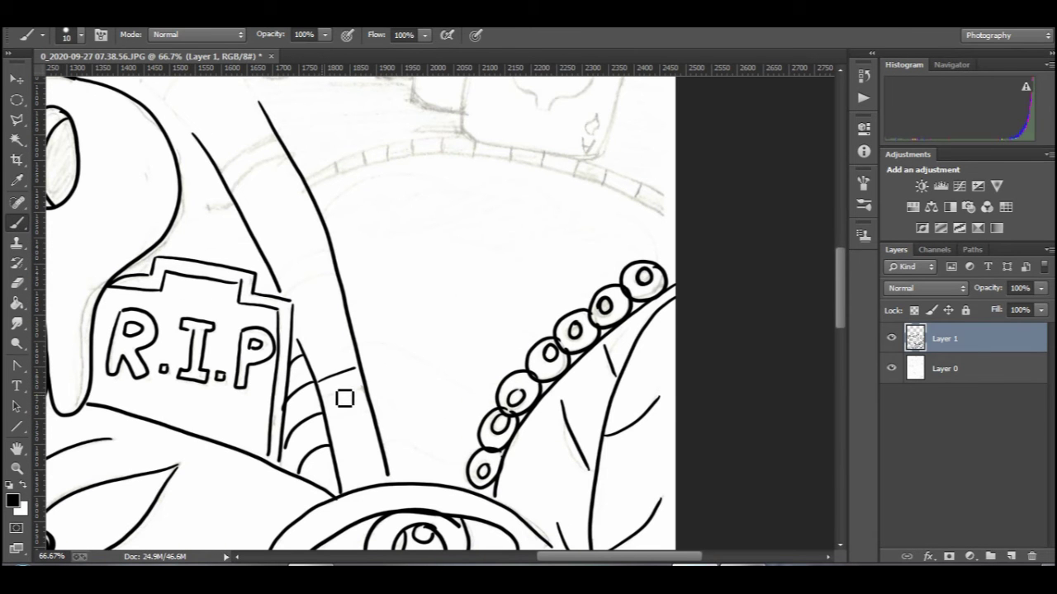
pyautogui.moveTo(334, 247); pyautogui.dragTo(280, 273)
# Step: Ink the double-lined arch from the banded stalk to the page edge and divide it into blocks with short cross lines
pyautogui.scroll(3, 538, 333)
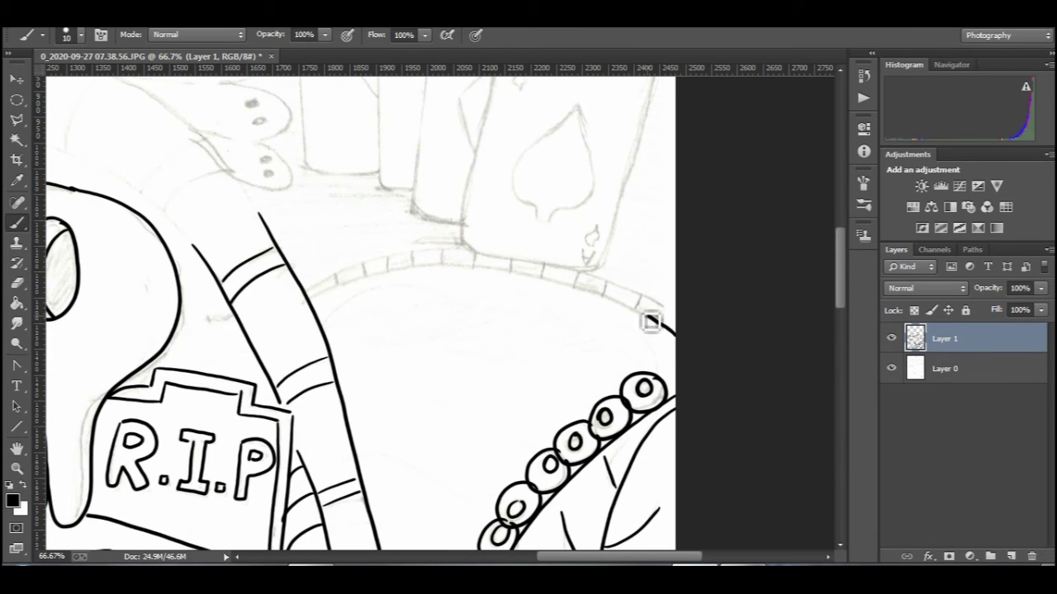
pyautogui.moveTo(660, 331); pyautogui.dragTo(312, 299)
pyautogui.moveTo(673, 312); pyautogui.dragTo(302, 282)
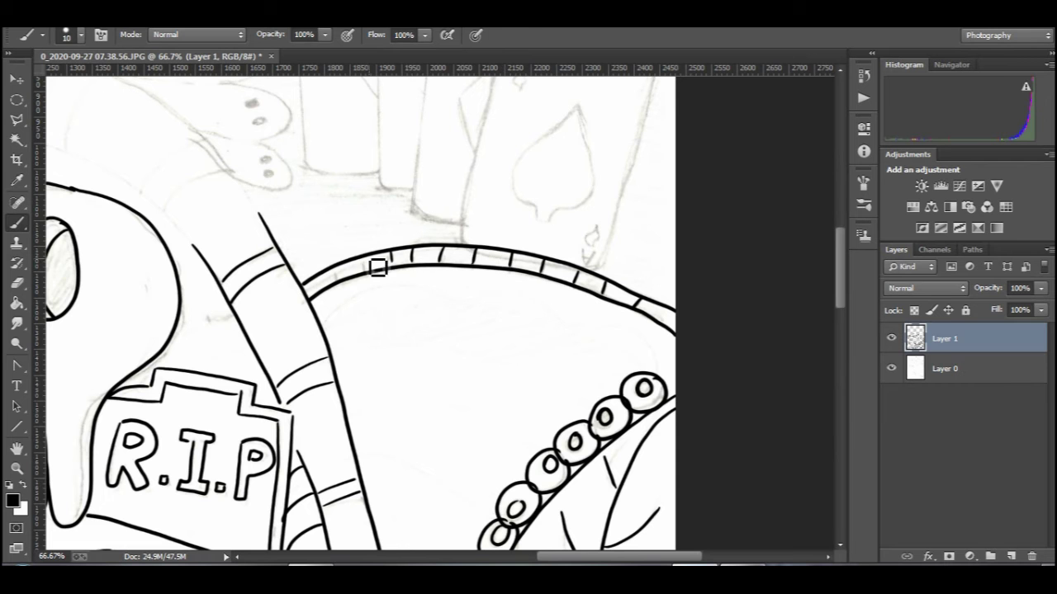
pyautogui.moveTo(365, 256); pyautogui.dragTo(368, 269)
pyautogui.moveTo(333, 267); pyautogui.dragTo(337, 278)
# Step: Ink the stacked wavy lines beneath the arch, spanning from the banded stalk to the chain of circles
pyautogui.moveTo(654, 374)
pyautogui.mouseDown()
pyautogui.moveTo(458, 299)
pyautogui.moveTo(325, 336)
pyautogui.mouseUp()
pyautogui.moveTo(612, 394)
pyautogui.mouseDown()
pyautogui.moveTo(532, 365)
pyautogui.moveTo(338, 376)
pyautogui.mouseUp()
pyautogui.moveTo(574, 421)
pyautogui.mouseDown()
pyautogui.moveTo(545, 398)
pyautogui.moveTo(348, 415)
pyautogui.mouseUp()
pyautogui.scroll(-3, 434, 382)
pyautogui.moveTo(542, 339); pyautogui.dragTo(358, 345)
pyautogui.moveTo(501, 379); pyautogui.dragTo(367, 387)
pyautogui.moveTo(478, 436); pyautogui.dragTo(378, 425)
pyautogui.moveTo(460, 471); pyautogui.dragTo(389, 474)
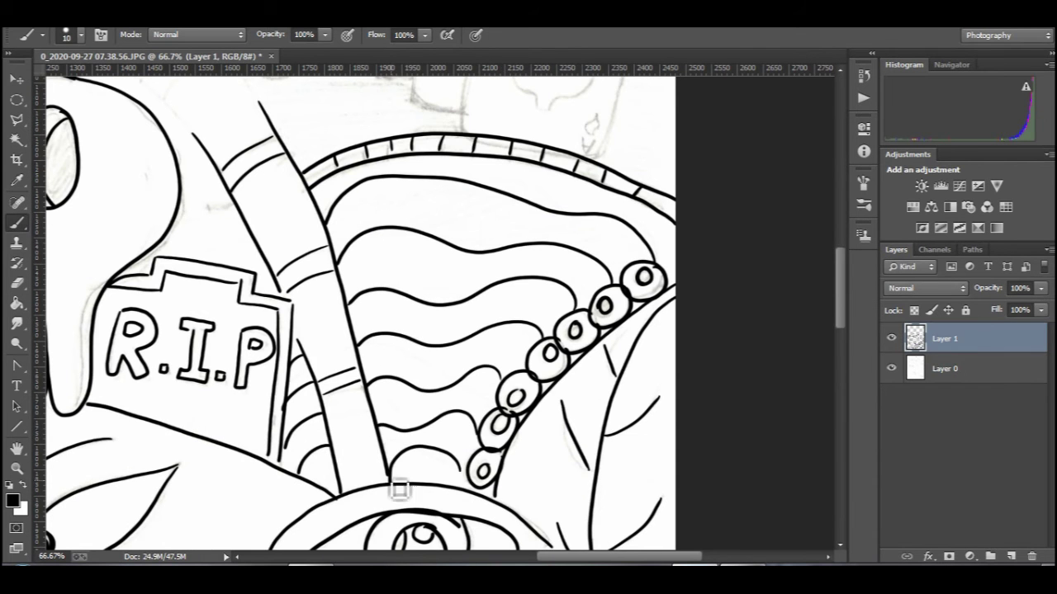
# Step: Fill the uppermost wavy band beneath the arch with slanted hatching lines
pyautogui.moveTo(648, 250); pyautogui.dragTo(614, 270)
pyautogui.moveTo(641, 238); pyautogui.dragTo(608, 263)
pyautogui.moveTo(609, 219); pyautogui.dragTo(582, 248)
pyautogui.moveTo(581, 214); pyautogui.dragTo(551, 242)
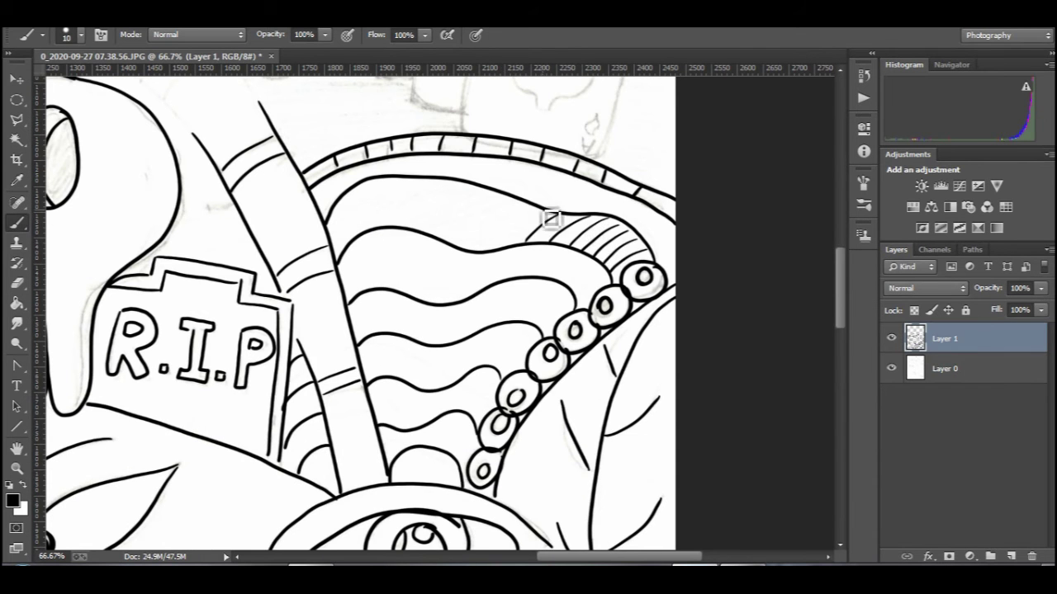
pyautogui.moveTo(527, 204); pyautogui.dragTo(496, 248)
pyautogui.moveTo(505, 197); pyautogui.dragTo(478, 250)
pyautogui.moveTo(442, 180); pyautogui.dragTo(420, 230)
pyautogui.moveTo(413, 180)
pyautogui.mouseDown()
pyautogui.moveTo(379, 223)
pyautogui.moveTo(398, 180)
pyautogui.mouseUp()
pyautogui.moveTo(357, 230); pyautogui.dragTo(378, 185)
pyautogui.moveTo(339, 233); pyautogui.dragTo(360, 192)
pyautogui.moveTo(331, 203); pyautogui.dragTo(341, 264)
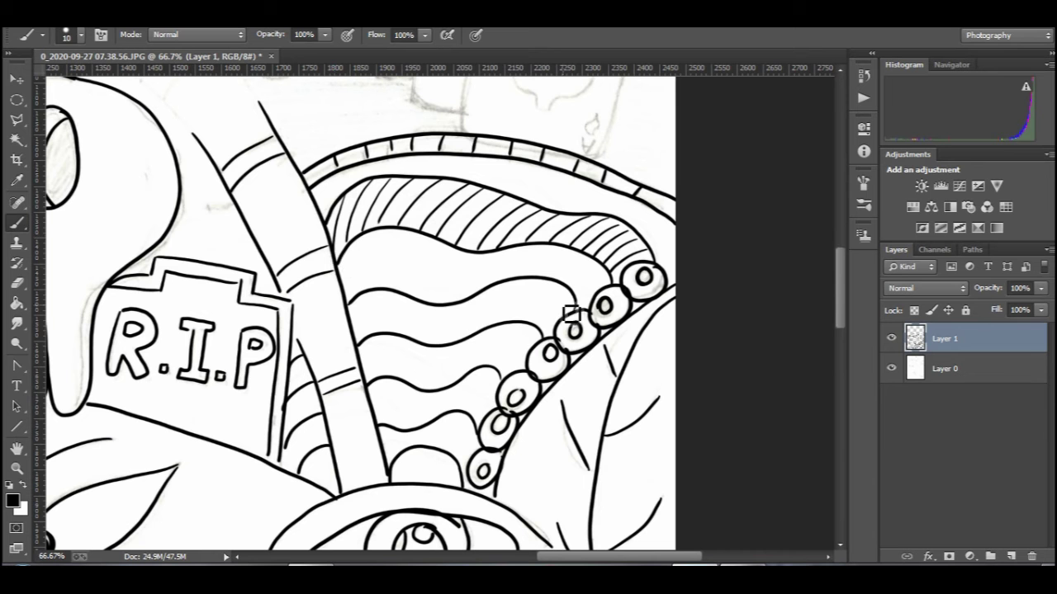
# Step: Fill the middle wavy band with curved slanted hatching, leaving the band above it blank
pyautogui.moveTo(577, 288); pyautogui.dragTo(561, 322)
pyautogui.moveTo(566, 285)
pyautogui.mouseDown()
pyautogui.moveTo(545, 326)
pyautogui.moveTo(520, 322)
pyautogui.mouseUp()
pyautogui.moveTo(524, 285); pyautogui.dragTo(495, 326)
pyautogui.moveTo(507, 284); pyautogui.dragTo(474, 325)
pyautogui.moveTo(449, 289); pyautogui.dragTo(429, 339)
pyautogui.moveTo(417, 293); pyautogui.dragTo(370, 343)
pyautogui.moveTo(372, 306); pyautogui.dragTo(365, 352)
# Step: Fill the lower wavy band with dense upright hatching and the small dome beneath it with concentric arcs and a dot
pyautogui.moveTo(495, 376)
pyautogui.mouseDown()
pyautogui.moveTo(481, 425)
pyautogui.moveTo(470, 417)
pyautogui.mouseUp()
pyautogui.moveTo(475, 375); pyautogui.dragTo(454, 423)
pyautogui.moveTo(447, 388); pyautogui.dragTo(441, 423)
pyautogui.moveTo(435, 389); pyautogui.dragTo(429, 424)
pyautogui.moveTo(423, 390)
pyautogui.mouseDown()
pyautogui.moveTo(418, 426)
pyautogui.moveTo(408, 426)
pyautogui.mouseUp()
pyautogui.moveTo(402, 385); pyautogui.dragTo(398, 425)
pyautogui.moveTo(394, 383); pyautogui.dragTo(389, 423)
pyautogui.moveTo(385, 381); pyautogui.dragTo(383, 421)
pyautogui.moveTo(403, 482); pyautogui.dragTo(454, 484)
pyautogui.moveTo(416, 483); pyautogui.dragTo(438, 487)
# Step: Ink the front playing card above the arch with its outline, large spade and corner A and diamond marks
pyautogui.scroll(7, 465, 269)
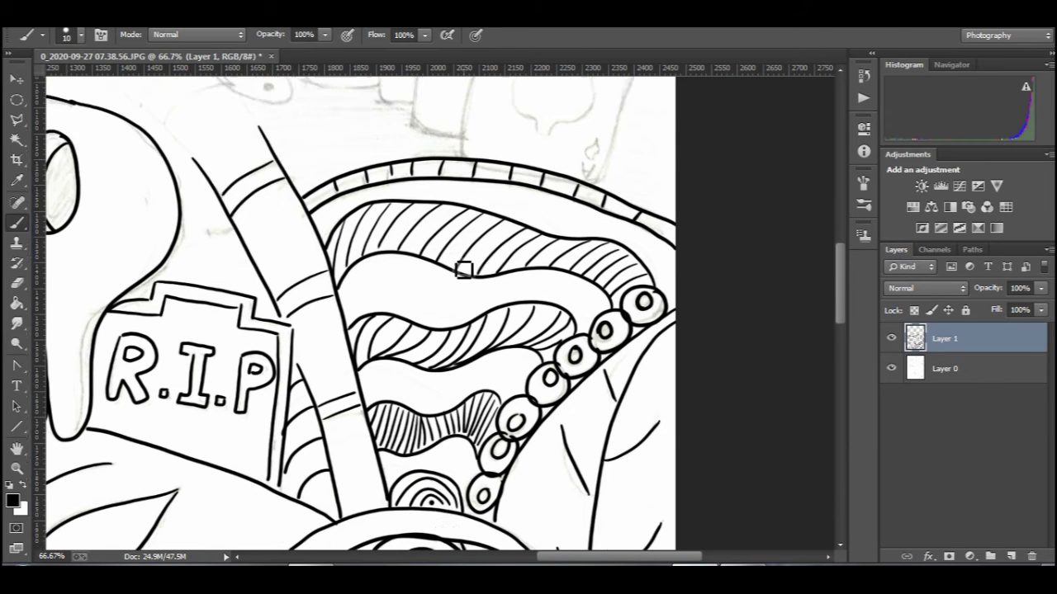
pyautogui.moveTo(600, 443); pyautogui.dragTo(652, 276)
pyautogui.moveTo(486, 277); pyautogui.dragTo(462, 413)
pyautogui.moveTo(580, 279)
pyautogui.mouseDown()
pyautogui.moveTo(595, 314)
pyautogui.moveTo(557, 394)
pyautogui.mouseUp()
pyautogui.moveTo(580, 279)
pyautogui.mouseDown()
pyautogui.moveTo(551, 314)
pyautogui.moveTo(560, 398)
pyautogui.mouseUp()
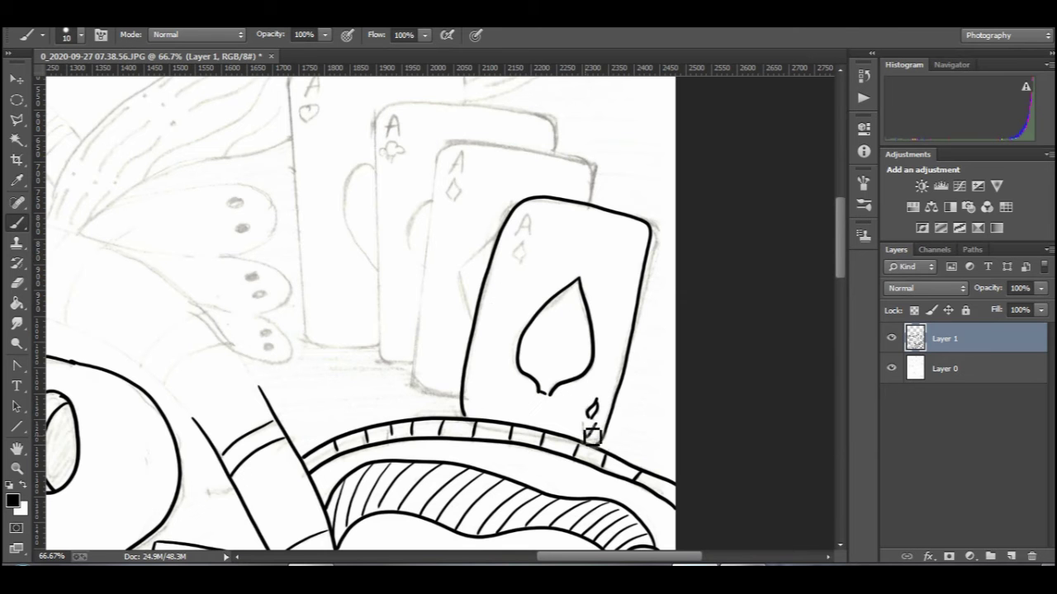
# Step: Ink the second playing card behind the front one, with its partly hidden diamond, corner A and small diamond
pyautogui.moveTo(593, 203)
pyautogui.mouseDown()
pyautogui.moveTo(448, 170)
pyautogui.moveTo(464, 399)
pyautogui.mouseUp()
pyautogui.moveTo(501, 232); pyautogui.dragTo(473, 314)
pyautogui.moveTo(461, 175); pyautogui.dragTo(452, 171)
pyautogui.moveTo(461, 153); pyautogui.dragTo(463, 171)
# Step: Ink the third playing card's outline, its partly hidden central symbol, and the A and club in its corner
pyautogui.moveTo(556, 147)
pyautogui.mouseDown()
pyautogui.moveTo(420, 111)
pyautogui.moveTo(384, 339)
pyautogui.moveTo(409, 366)
pyautogui.mouseUp()
pyautogui.moveTo(431, 198); pyautogui.dragTo(419, 255)
pyautogui.moveTo(388, 148)
pyautogui.mouseDown()
pyautogui.moveTo(407, 165)
pyautogui.moveTo(388, 149)
pyautogui.mouseUp()
pyautogui.moveTo(394, 117); pyautogui.dragTo(400, 134)
pyautogui.moveTo(390, 129); pyautogui.dragTo(399, 129)
# Step: Ink the rearmost playing card's outline, its partly hidden heart, and the A and small heart in its corner
pyautogui.scroll(3, 341, 304)
pyautogui.moveTo(468, 200)
pyautogui.mouseDown()
pyautogui.moveTo(330, 171)
pyautogui.moveTo(312, 428)
pyautogui.moveTo(368, 445)
pyautogui.mouseUp()
pyautogui.moveTo(373, 261); pyautogui.dragTo(369, 355)
pyautogui.moveTo(303, 208); pyautogui.dragTo(319, 213)
# Step: Extend the banded stalk over the skull with two long parallel arching edge lines
pyautogui.scroll(1, 341, 260)
pyautogui.hscroll(-3, 505, 559)
pyautogui.scroll(-3, 580, 534)
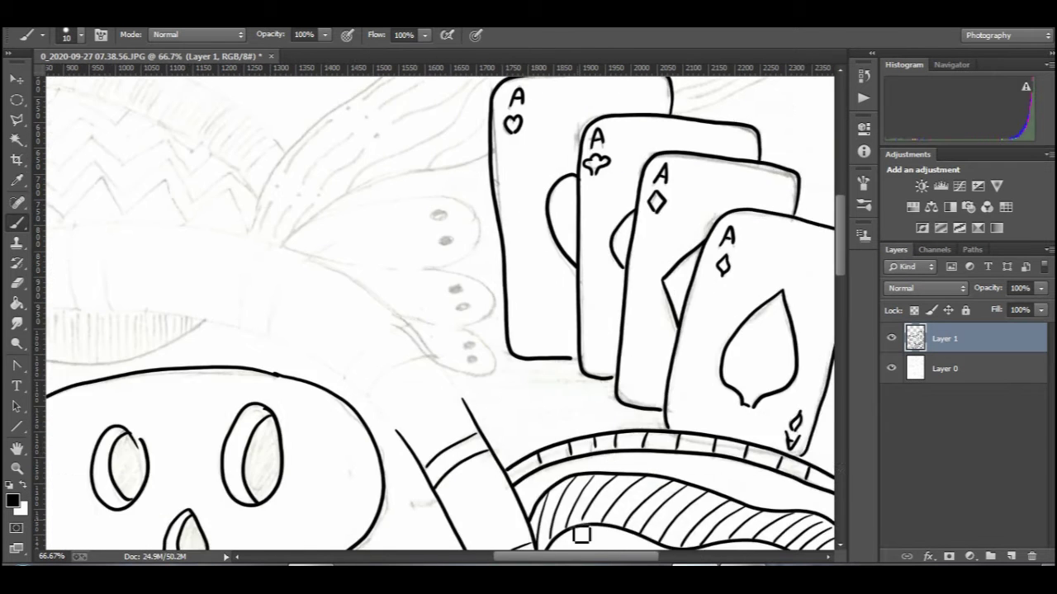
pyautogui.hscroll(-3, 505, 559)
pyautogui.moveTo(648, 439)
pyautogui.mouseDown()
pyautogui.moveTo(523, 344)
pyautogui.moveTo(51, 386)
pyautogui.mouseUp()
pyautogui.moveTo(717, 430)
pyautogui.mouseDown()
pyautogui.moveTo(636, 314)
pyautogui.moveTo(177, 272)
pyautogui.moveTo(46, 330)
pyautogui.mouseUp()
# Step: Ink the three rounded lobes between the arching band and the cards, with a pair of dots in each
pyautogui.moveTo(571, 210)
pyautogui.mouseDown()
pyautogui.moveTo(697, 274)
pyautogui.moveTo(552, 262)
pyautogui.moveTo(530, 247)
pyautogui.mouseUp()
pyautogui.moveTo(573, 209); pyautogui.dragTo(528, 246)
pyautogui.moveTo(679, 269)
pyautogui.mouseDown()
pyautogui.moveTo(711, 334)
pyautogui.moveTo(621, 302)
pyautogui.mouseUp()
pyautogui.moveTo(707, 326)
pyautogui.mouseDown()
pyautogui.moveTo(746, 369)
pyautogui.moveTo(683, 364)
pyautogui.mouseUp()
pyautogui.moveTo(708, 346); pyautogui.dragTo(615, 359)
pyautogui.click(688, 241)
# Step: Draw pairs of curved cross stripes along the arching band above the skull
pyautogui.scroll(-2, 668, 339)
pyautogui.moveTo(648, 289); pyautogui.dragTo(594, 338)
pyautogui.moveTo(545, 221); pyautogui.dragTo(511, 294)
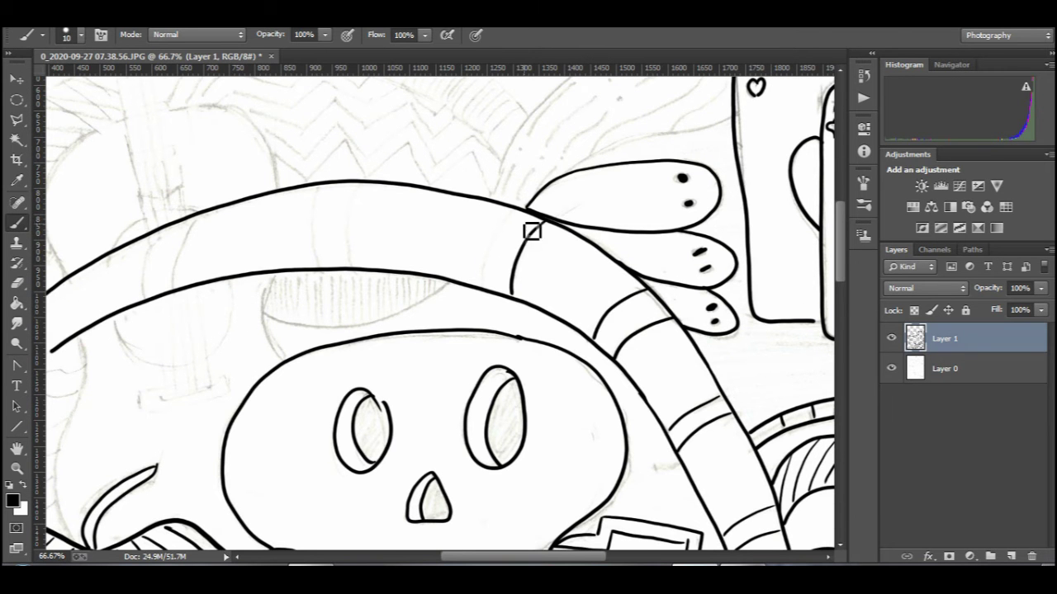
pyautogui.moveTo(517, 210); pyautogui.dragTo(484, 286)
pyautogui.moveTo(357, 183); pyautogui.dragTo(353, 266)
pyautogui.moveTo(317, 189); pyautogui.dragTo(319, 265)
pyautogui.moveTo(197, 217); pyautogui.dragTo(185, 286)
pyautogui.moveTo(164, 229); pyautogui.dragTo(155, 293)
# Step: Extend both edges of the arching band down past the pumpkin to the page's left edge
pyautogui.moveTo(562, 557); pyautogui.dragTo(488, 557)
pyautogui.scroll(-4, 578, 472)
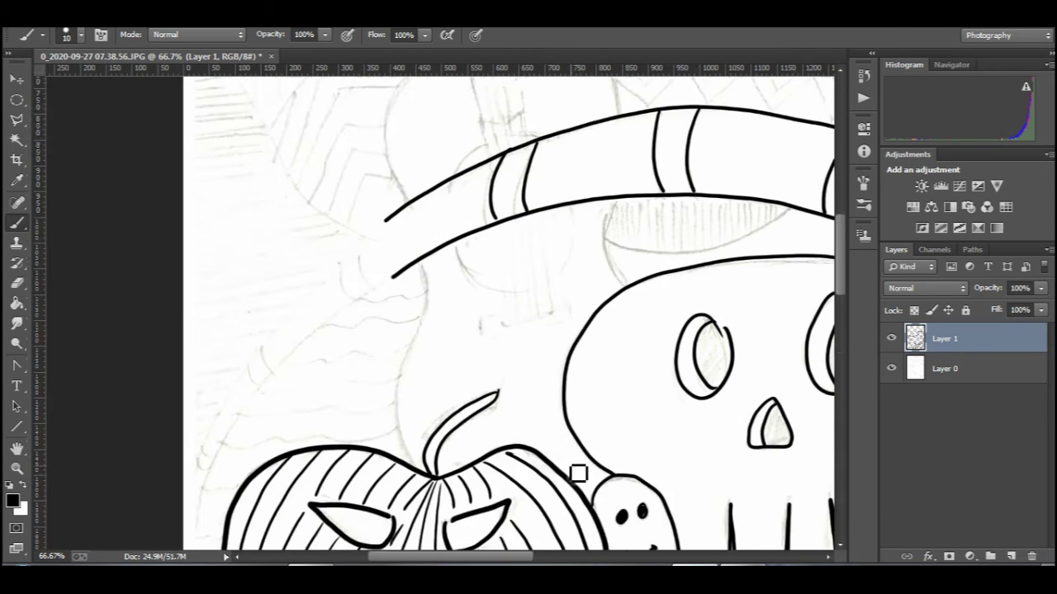
pyautogui.moveTo(393, 191); pyautogui.dragTo(189, 514)
pyautogui.moveTo(373, 152); pyautogui.dragTo(183, 383)
# Step: Erase a section of the band's inner edge above the pumpkin and re-ink it as a smooth line
pyautogui.press('e')
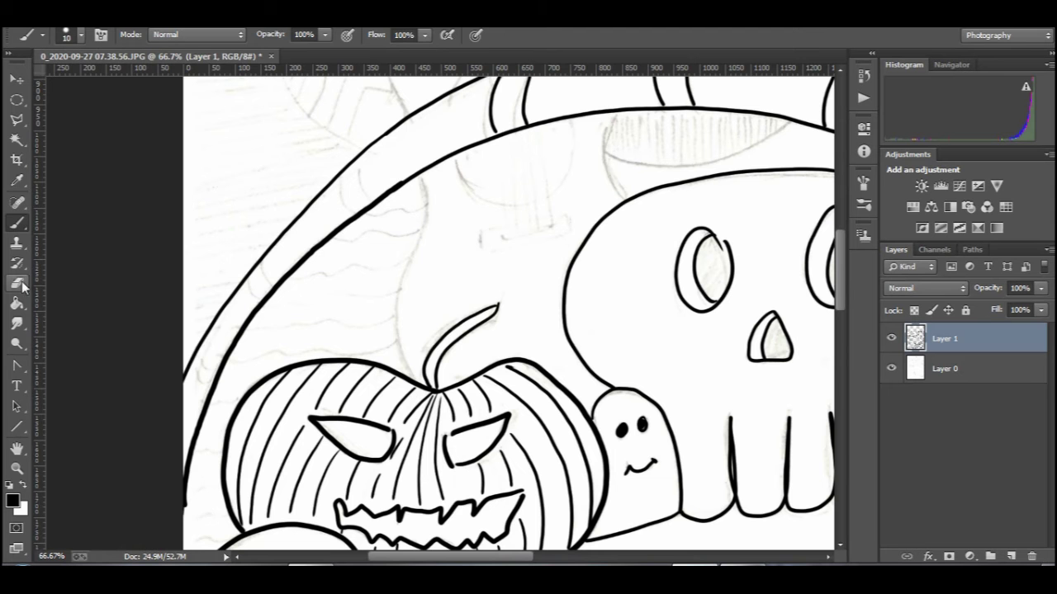
pyautogui.moveTo(339, 244); pyautogui.dragTo(314, 266)
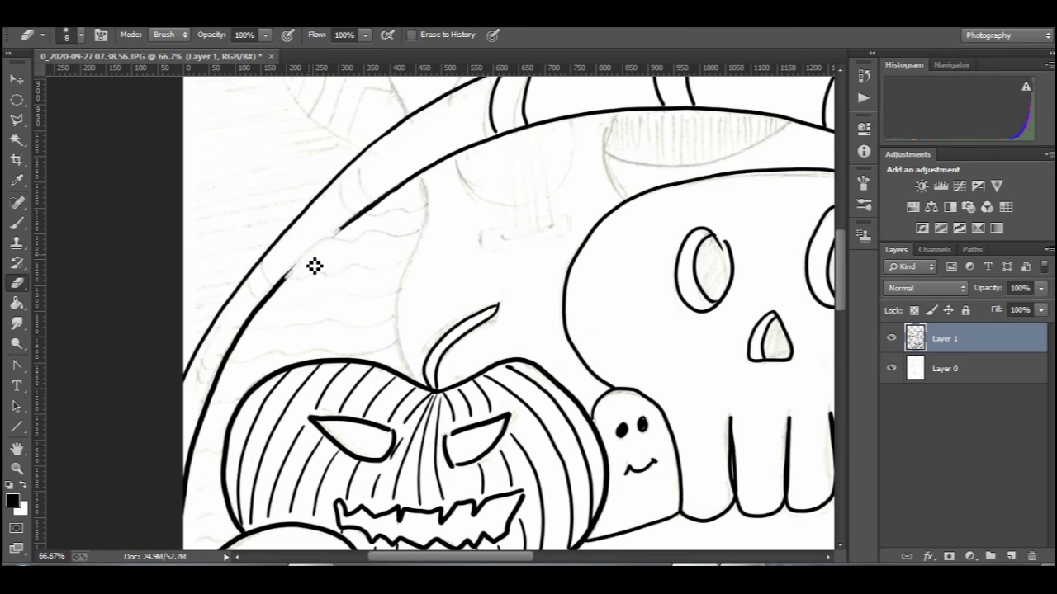
pyautogui.click(17, 223)
pyautogui.moveTo(353, 228); pyautogui.dragTo(293, 285)
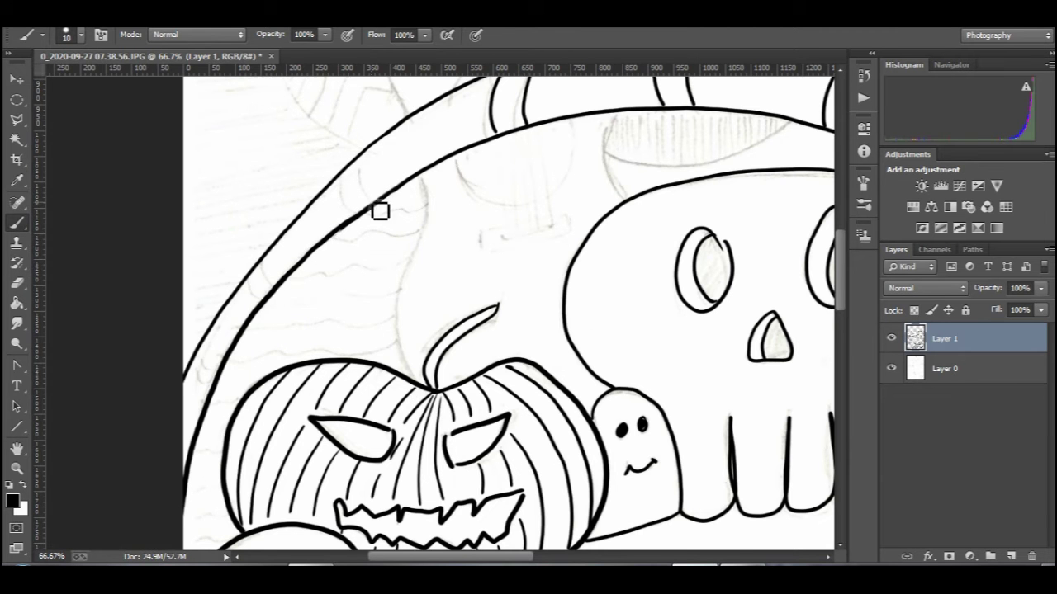
# Step: Ink the guitar body's outline above and below the arching band, and the visible arcs of its sound hole
pyautogui.scroll(5, 380, 209)
pyautogui.moveTo(619, 274)
pyautogui.mouseDown()
pyautogui.moveTo(543, 203)
pyautogui.moveTo(512, 196)
pyautogui.mouseUp()
pyautogui.moveTo(466, 205); pyautogui.dragTo(407, 359)
pyautogui.scroll(-3, 948, 424)
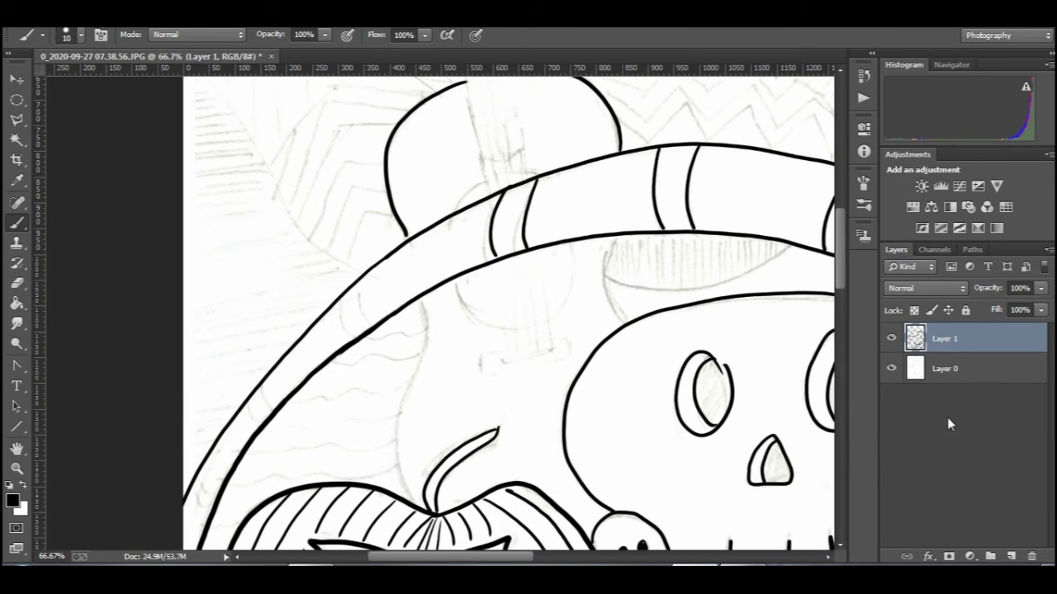
pyautogui.moveTo(618, 236); pyautogui.dragTo(628, 317)
pyautogui.moveTo(422, 298)
pyautogui.mouseDown()
pyautogui.moveTo(434, 328)
pyautogui.moveTo(408, 495)
pyautogui.mouseUp()
pyautogui.moveTo(570, 247); pyautogui.dragTo(552, 317)
pyautogui.moveTo(457, 280); pyautogui.dragTo(487, 328)
pyautogui.moveTo(529, 169); pyautogui.dragTo(539, 176)
pyautogui.moveTo(485, 179); pyautogui.dragTo(455, 208)
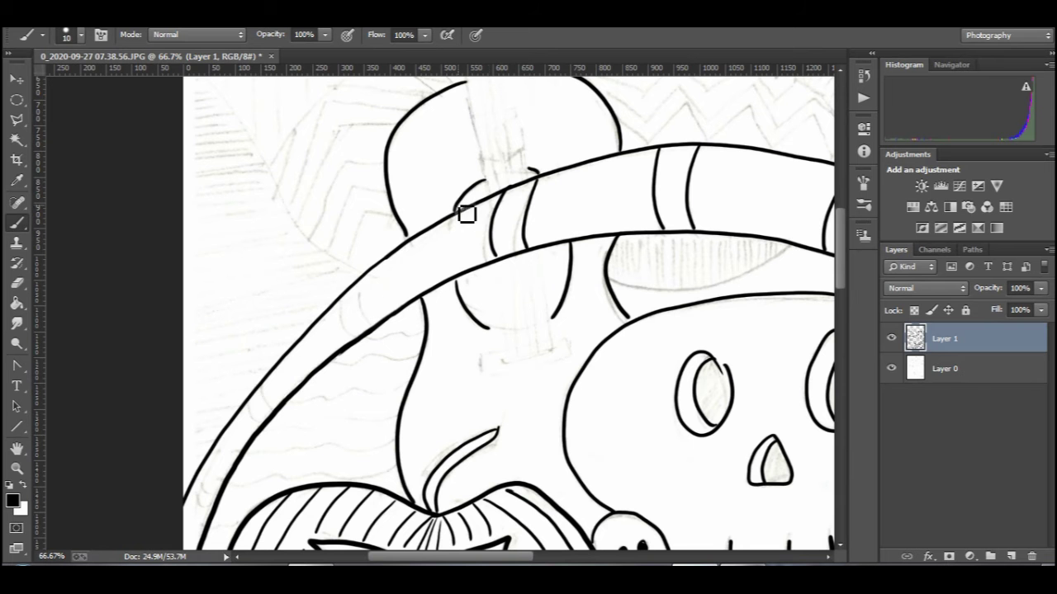
# Step: Add pairs of curved cross stripes to the band's descending end beside the guitar and pumpkin
pyautogui.moveTo(360, 279); pyautogui.dragTo(365, 324)
pyautogui.moveTo(263, 382); pyautogui.dragTo(264, 424)
pyautogui.moveTo(205, 463); pyautogui.dragTo(219, 493)
pyautogui.moveTo(196, 479); pyautogui.dragTo(212, 507)
# Step: Ink the guitar's bridge as a slanted rectangle with a thick bar inside it
pyautogui.moveTo(569, 338)
pyautogui.mouseDown()
pyautogui.moveTo(528, 377)
pyautogui.moveTo(480, 357)
pyautogui.mouseUp()
pyautogui.moveTo(550, 341); pyautogui.dragTo(569, 337)
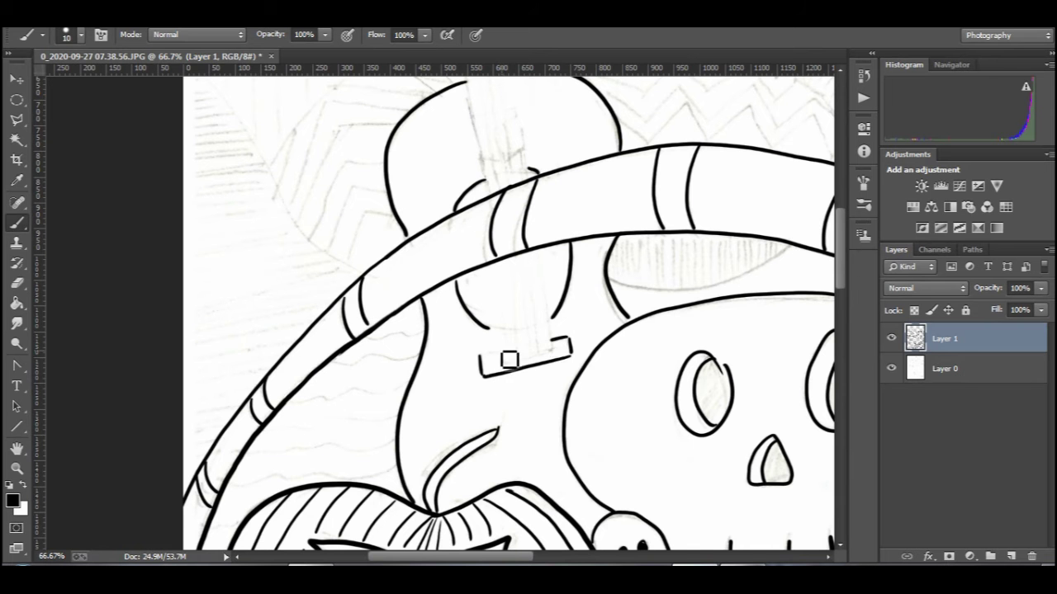
pyautogui.moveTo(501, 353); pyautogui.dragTo(481, 357)
pyautogui.moveTo(501, 361); pyautogui.dragTo(555, 358)
# Step: Ink the lowest wood-grain strands from the page's right edge past the cards to the lobes, plus the oval knot
pyautogui.scroll(3, 556, 358)
pyautogui.scroll(-9, 621, 251)
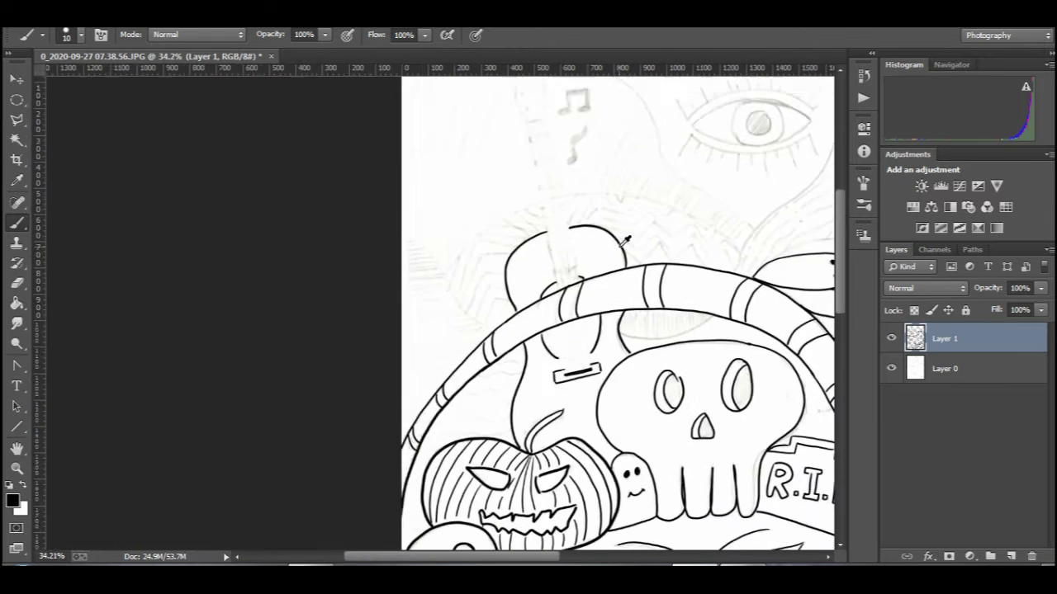
pyautogui.moveTo(558, 558); pyautogui.dragTo(656, 560)
pyautogui.scroll(2, 498, 252)
pyautogui.scroll(6, 541, 307)
pyautogui.moveTo(715, 212); pyautogui.dragTo(561, 297)
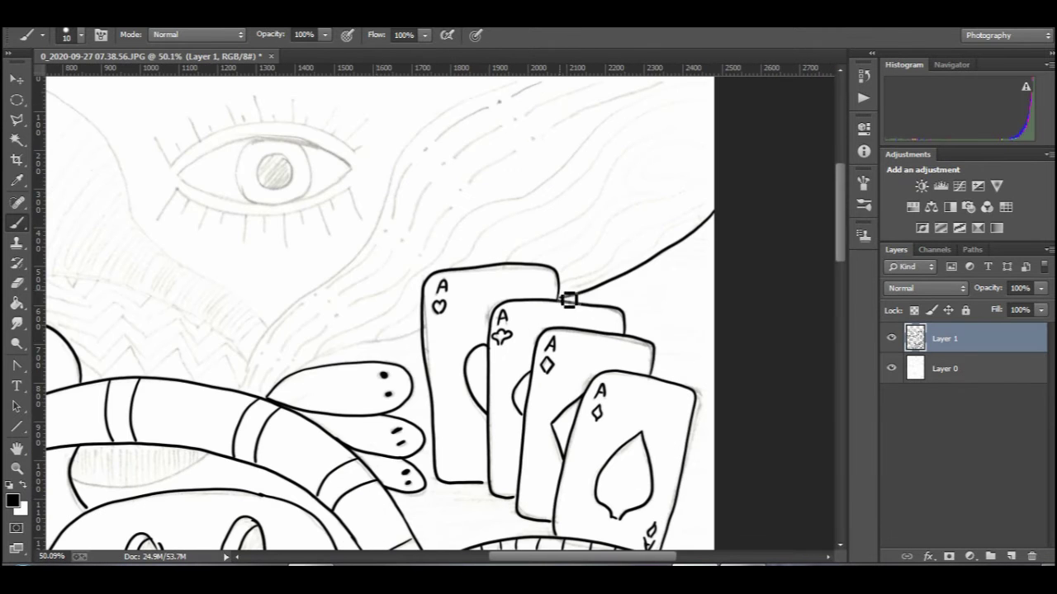
pyautogui.moveTo(421, 328); pyautogui.dragTo(269, 398)
pyautogui.moveTo(714, 200); pyautogui.dragTo(561, 288)
pyautogui.moveTo(709, 191); pyautogui.dragTo(562, 275)
pyautogui.moveTo(714, 149)
pyautogui.mouseDown()
pyautogui.moveTo(666, 183)
pyautogui.moveTo(703, 153)
pyautogui.mouseUp()
pyautogui.moveTo(682, 157); pyautogui.dragTo(681, 163)
# Step: Ink the long wavy wood-grain lines around and above the knot, flowing down behind the heart card
pyautogui.moveTo(708, 122); pyautogui.dragTo(512, 258)
pyautogui.moveTo(612, 200); pyautogui.dragTo(539, 261)
pyautogui.moveTo(709, 99); pyautogui.dragTo(320, 352)
# Step: Ink the remaining wood-grain area with long wavy strands, broken dashes and dots down to the arching band
pyautogui.scroll(2, 495, 273)
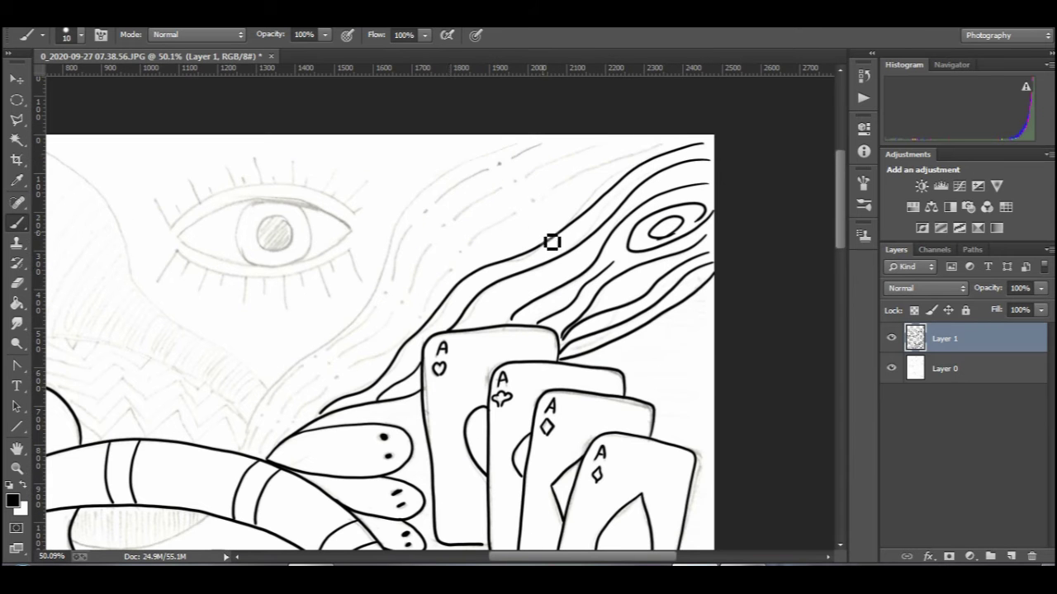
pyautogui.moveTo(639, 165)
pyautogui.mouseDown()
pyautogui.moveTo(521, 220)
pyautogui.moveTo(412, 339)
pyautogui.moveTo(266, 459)
pyautogui.mouseUp()
pyautogui.moveTo(624, 135); pyautogui.dragTo(529, 191)
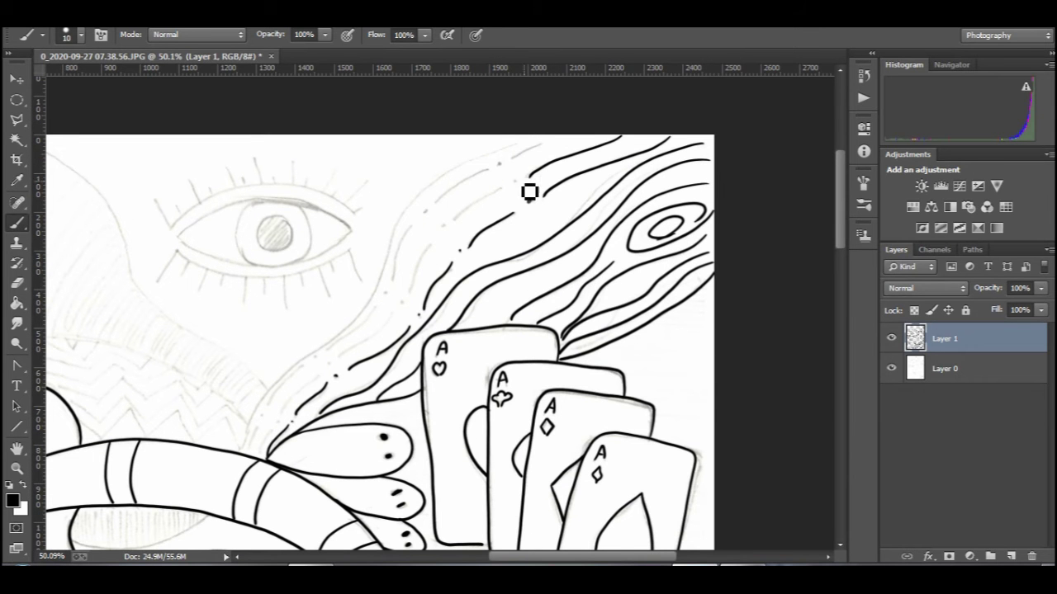
pyautogui.moveTo(413, 310); pyautogui.dragTo(288, 427)
pyautogui.moveTo(510, 174); pyautogui.dragTo(259, 459)
pyautogui.moveTo(518, 147); pyautogui.dragTo(242, 452)
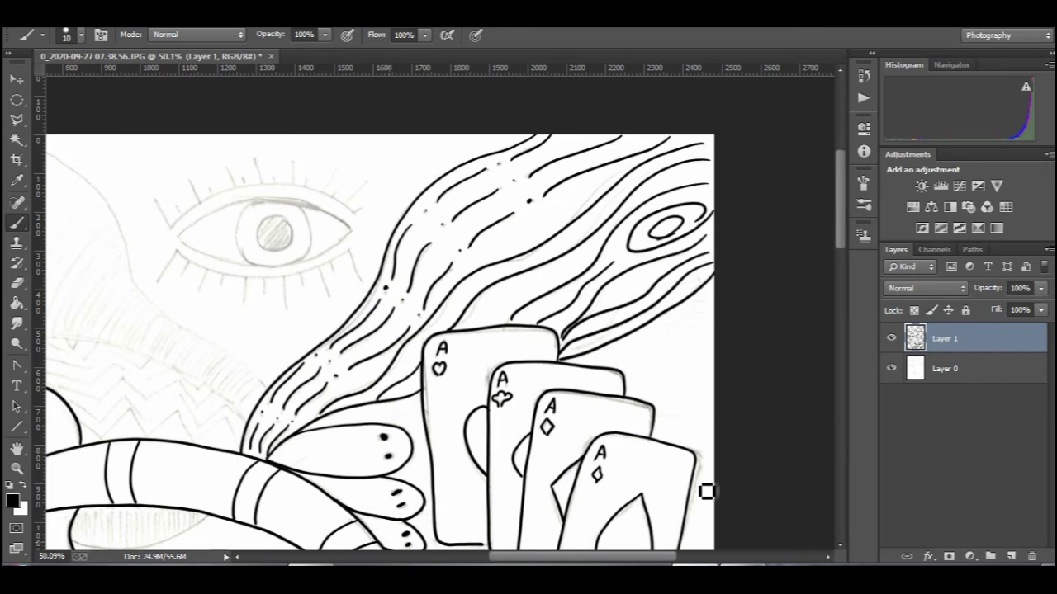
# Step: Ink the large hill's outer curve, the inner arch behind the guitar, and the two music notes
pyautogui.moveTo(535, 558); pyautogui.dragTo(446, 557)
pyautogui.moveTo(468, 191); pyautogui.dragTo(637, 394)
pyautogui.moveTo(357, 338)
pyautogui.mouseDown()
pyautogui.moveTo(524, 366)
pyautogui.moveTo(617, 423)
pyautogui.mouseUp()
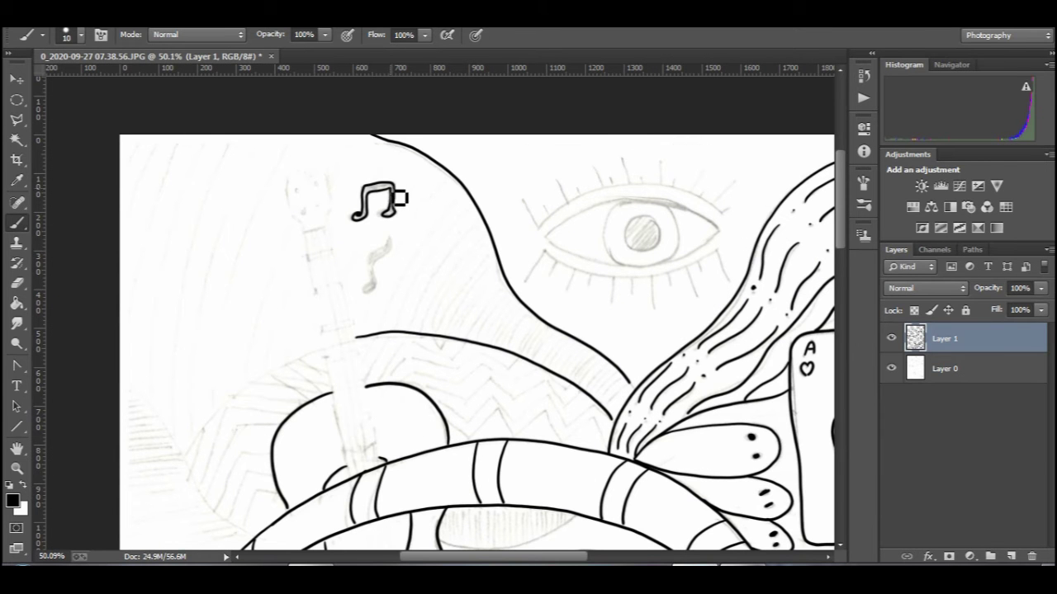
pyautogui.moveTo(390, 236); pyautogui.dragTo(368, 289)
# Step: Ink the large eye with its almond outline, round iris, pupil and upper lid line
pyautogui.moveTo(717, 232)
pyautogui.mouseDown()
pyautogui.moveTo(655, 209)
pyautogui.moveTo(545, 239)
pyautogui.mouseUp()
pyautogui.moveTo(716, 232)
pyautogui.mouseDown()
pyautogui.moveTo(671, 273)
pyautogui.moveTo(544, 240)
pyautogui.mouseUp()
pyautogui.moveTo(667, 206)
pyautogui.mouseDown()
pyautogui.moveTo(684, 230)
pyautogui.moveTo(662, 265)
pyautogui.mouseUp()
pyautogui.moveTo(618, 203); pyautogui.dragTo(616, 264)
pyautogui.moveTo(655, 225); pyautogui.dragTo(652, 222)
pyautogui.moveTo(720, 213); pyautogui.dragTo(536, 228)
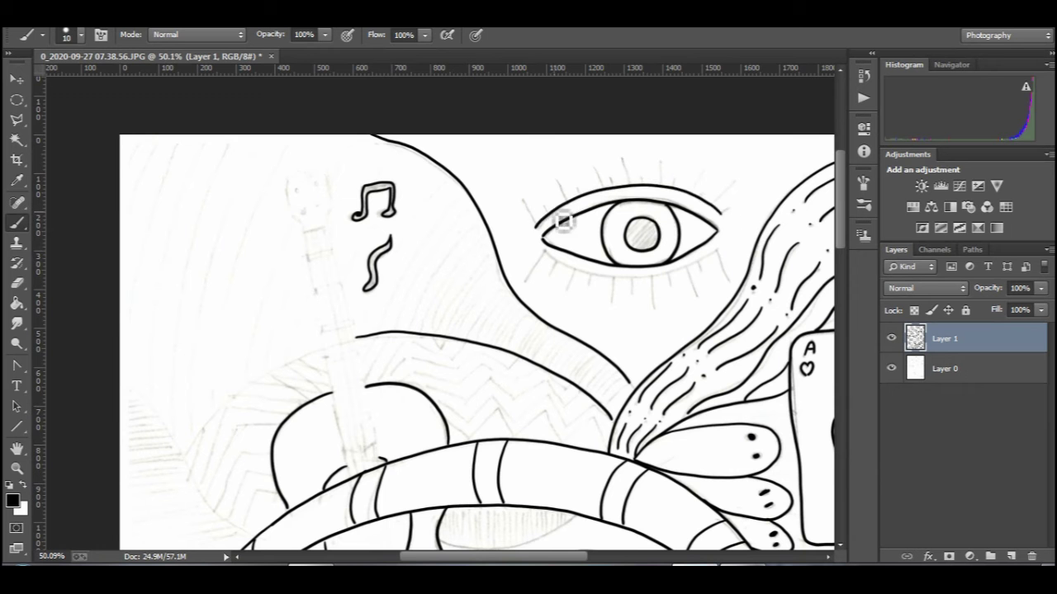
# Step: Draw the lashes above and below the large eye, and its lower lid line
pyautogui.moveTo(641, 176); pyautogui.dragTo(642, 183)
pyautogui.moveTo(621, 159); pyautogui.dragTo(626, 183)
pyautogui.moveTo(610, 178); pyautogui.dragTo(612, 184)
pyautogui.moveTo(594, 167)
pyautogui.mouseDown()
pyautogui.moveTo(602, 187)
pyautogui.moveTo(567, 201)
pyautogui.mouseUp()
pyautogui.moveTo(524, 200)
pyautogui.mouseDown()
pyautogui.moveTo(535, 221)
pyautogui.moveTo(530, 272)
pyautogui.mouseUp()
pyautogui.moveTo(716, 252); pyautogui.dragTo(602, 279)
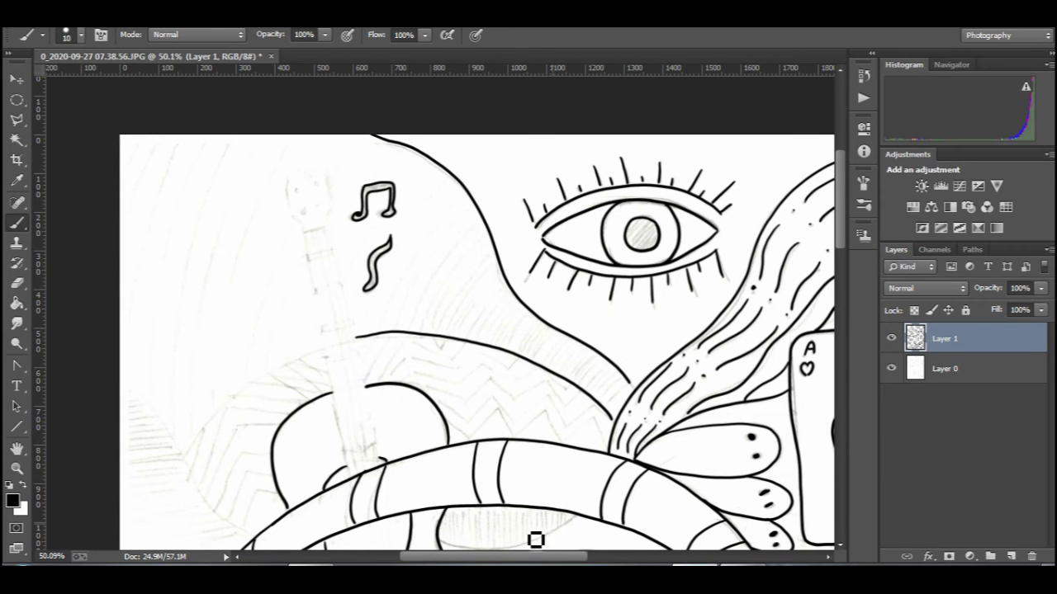
# Step: Fill the narrow end of the hill between its outer curve and inner arch with short curved hatching
pyautogui.moveTo(537, 560); pyautogui.dragTo(529, 560)
pyautogui.moveTo(663, 391); pyautogui.dragTo(644, 403)
pyautogui.moveTo(650, 375); pyautogui.dragTo(637, 398)
pyautogui.moveTo(643, 368)
pyautogui.mouseDown()
pyautogui.moveTo(630, 391)
pyautogui.moveTo(622, 385)
pyautogui.mouseUp()
pyautogui.moveTo(622, 358); pyautogui.dragTo(609, 380)
pyautogui.moveTo(607, 354); pyautogui.dragTo(582, 381)
pyautogui.moveTo(578, 328); pyautogui.dragTo(563, 368)
pyautogui.moveTo(565, 299); pyautogui.dragTo(549, 347)
pyautogui.moveTo(553, 297)
pyautogui.mouseDown()
pyautogui.moveTo(543, 332)
pyautogui.moveTo(520, 338)
pyautogui.mouseUp()
pyautogui.moveTo(527, 272); pyautogui.dragTo(502, 321)
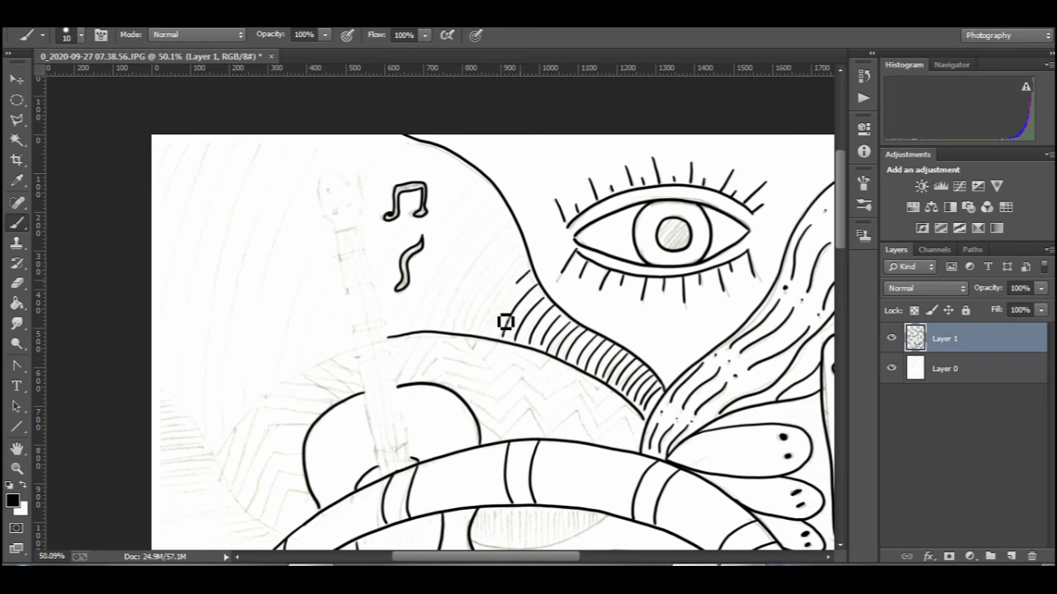
# Step: Continue the curved hatching with longer lines across the hill up to the music notes
pyautogui.moveTo(515, 254); pyautogui.dragTo(483, 330)
pyautogui.moveTo(508, 235); pyautogui.dragTo(487, 282)
pyautogui.moveTo(503, 208); pyautogui.dragTo(443, 322)
pyautogui.moveTo(500, 195); pyautogui.dragTo(424, 319)
pyautogui.moveTo(477, 179); pyautogui.dragTo(431, 249)
pyautogui.moveTo(426, 260); pyautogui.dragTo(402, 328)
pyautogui.moveTo(460, 162); pyautogui.dragTo(432, 218)
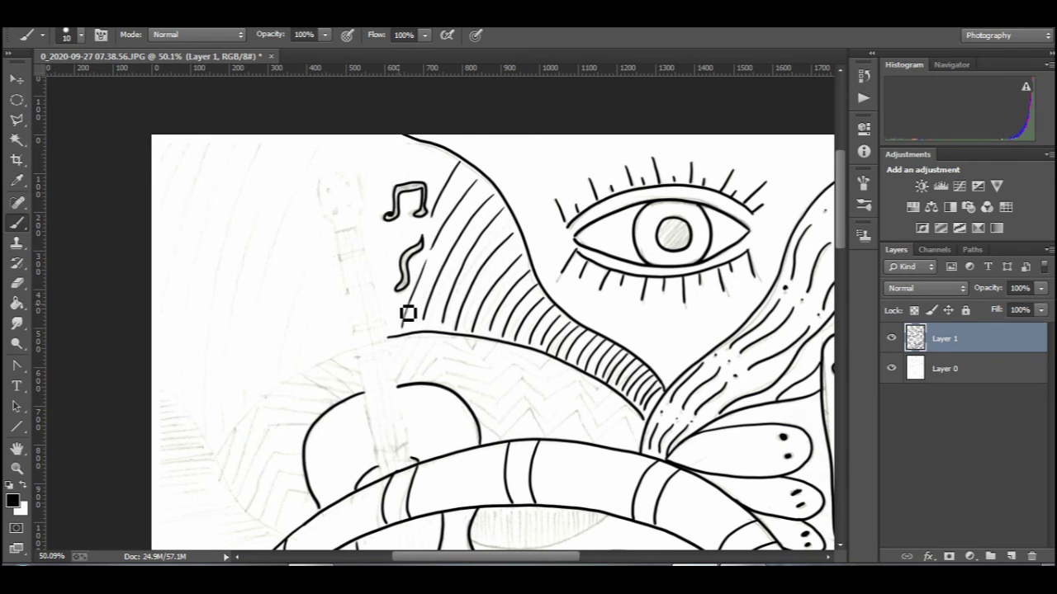
# Step: Hatch the area around the music notes up to the guitar's neck with curved lines
pyautogui.moveTo(398, 298); pyautogui.dragTo(387, 336)
pyautogui.moveTo(443, 152); pyautogui.dragTo(428, 177)
pyautogui.moveTo(409, 224); pyautogui.dragTo(384, 308)
pyautogui.moveTo(429, 134); pyautogui.dragTo(368, 246)
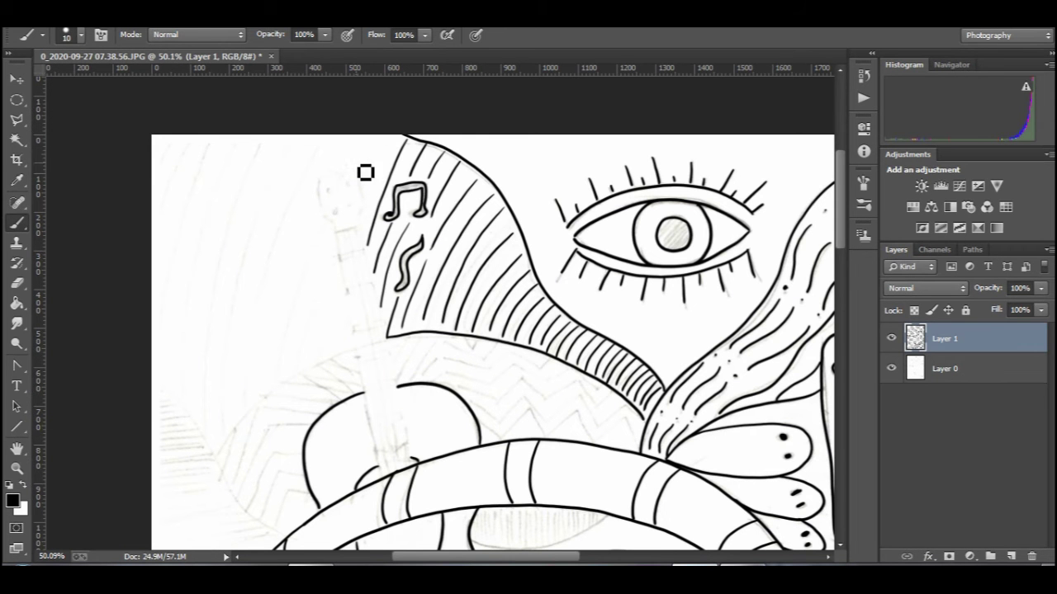
pyautogui.moveTo(396, 135); pyautogui.dragTo(365, 210)
# Step: Outline the guitar's headstock and draw curved hatching on the far side of its neck
pyautogui.moveTo(353, 250); pyautogui.dragTo(307, 342)
pyautogui.moveTo(328, 233); pyautogui.dragTo(280, 369)
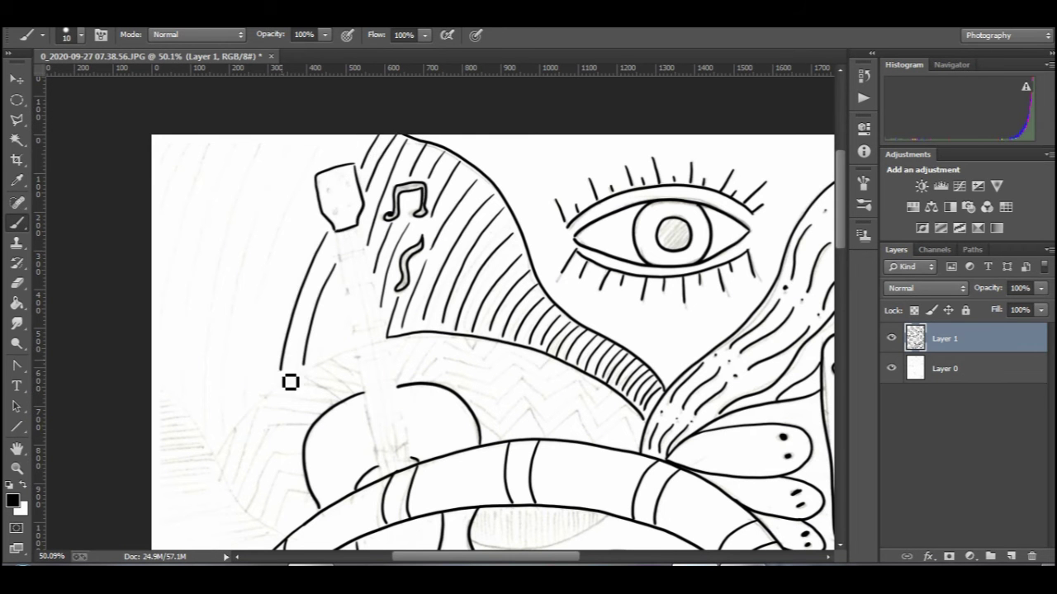
pyautogui.moveTo(329, 137); pyautogui.dragTo(302, 176)
pyautogui.moveTo(320, 177); pyautogui.dragTo(251, 393)
pyautogui.moveTo(345, 304); pyautogui.dragTo(328, 361)
pyautogui.moveTo(348, 137); pyautogui.dragTo(332, 161)
pyautogui.moveTo(311, 209); pyautogui.dragTo(267, 387)
pyautogui.moveTo(310, 137); pyautogui.dragTo(223, 436)
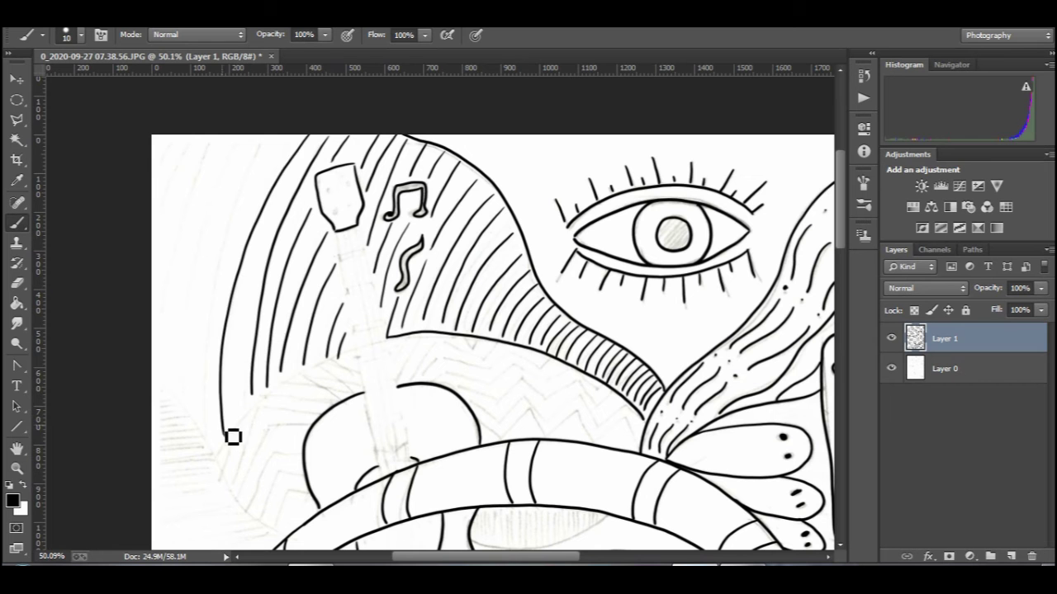
pyautogui.moveTo(268, 137); pyautogui.dragTo(207, 440)
pyautogui.moveTo(241, 140)
pyautogui.mouseDown()
pyautogui.moveTo(198, 274)
pyautogui.moveTo(180, 399)
pyautogui.mouseUp()
pyautogui.hotkey('ctrl', 'z')
pyautogui.hotkey('ctrl', 'alt', 'z')
pyautogui.hotkey('ctrl', 'alt', 'z')
# Step: Fill the background between the guitar hatching and the page's left edge with long curved lines
pyautogui.moveTo(313, 137); pyautogui.dragTo(230, 424)
pyautogui.moveTo(282, 138)
pyautogui.mouseDown()
pyautogui.moveTo(228, 287)
pyautogui.moveTo(207, 438)
pyautogui.mouseUp()
pyautogui.moveTo(263, 136); pyautogui.dragTo(189, 410)
pyautogui.moveTo(225, 143); pyautogui.dragTo(176, 388)
pyautogui.moveTo(206, 148)
pyautogui.mouseDown()
pyautogui.moveTo(165, 385)
pyautogui.moveTo(160, 363)
pyautogui.mouseUp()
pyautogui.scroll(-6, 649, 290)
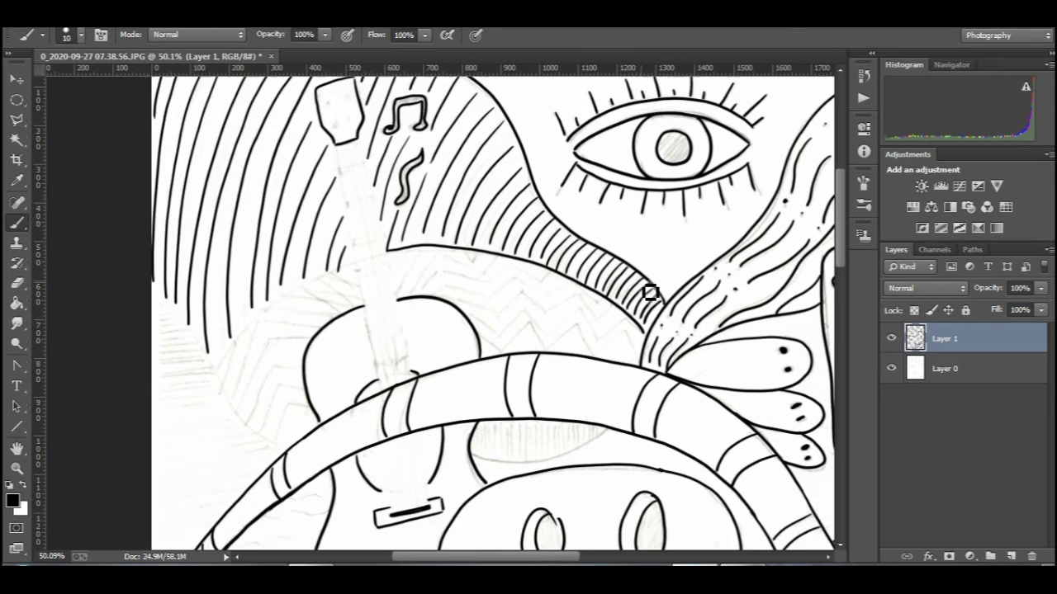
# Step: Hatch the half-oval patch above the skull with vertical lines and fill the area between the arch and guitar body with wavy lines
pyautogui.moveTo(578, 232)
pyautogui.mouseDown()
pyautogui.moveTo(502, 223)
pyautogui.moveTo(481, 258)
pyautogui.mouseUp()
pyautogui.moveTo(313, 385); pyautogui.dragTo(187, 398)
pyautogui.moveTo(312, 368); pyautogui.dragTo(200, 375)
pyautogui.moveTo(312, 346); pyautogui.dragTo(216, 352)
pyautogui.moveTo(320, 322); pyautogui.dragTo(236, 332)
pyautogui.moveTo(325, 301); pyautogui.dragTo(264, 307)
pyautogui.moveTo(332, 282); pyautogui.dragTo(289, 289)
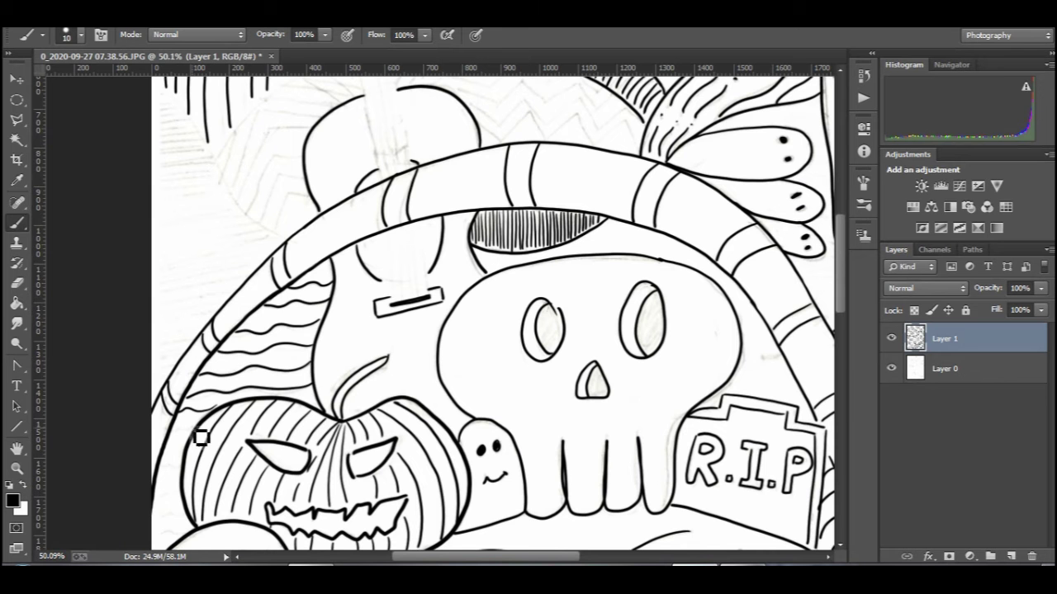
# Step: Outline the hills beside the guitar at the page's left edge and fill the upper one with chevron lines
pyautogui.scroll(-3, 182, 508)
pyautogui.scroll(6, 161, 454)
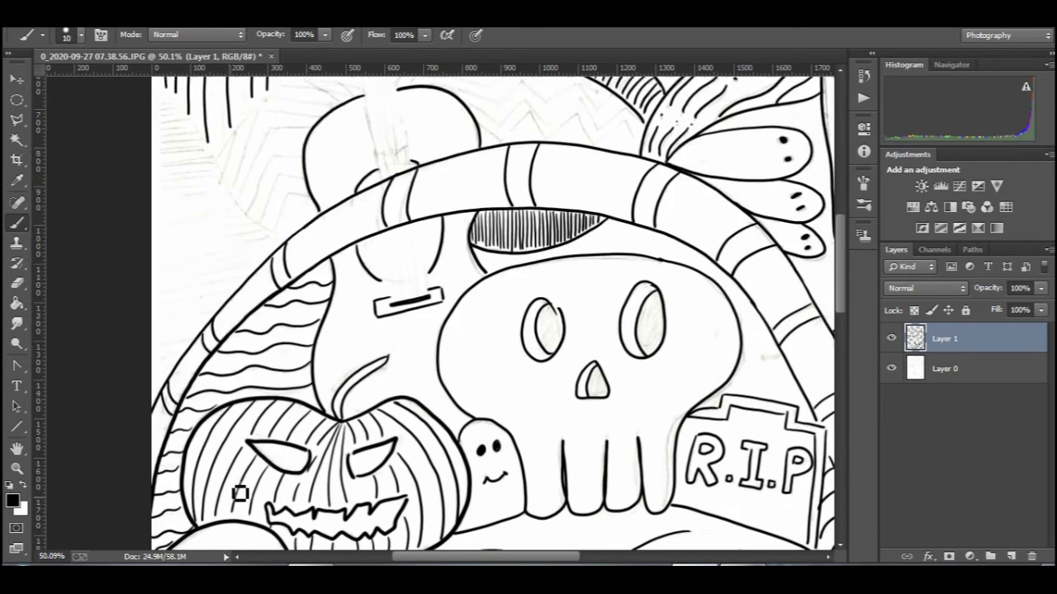
pyautogui.moveTo(153, 210)
pyautogui.mouseDown()
pyautogui.moveTo(282, 370)
pyautogui.moveTo(292, 302)
pyautogui.moveTo(318, 273)
pyautogui.mouseUp()
pyautogui.moveTo(240, 326)
pyautogui.mouseDown()
pyautogui.moveTo(314, 252)
pyautogui.moveTo(346, 248)
pyautogui.mouseUp()
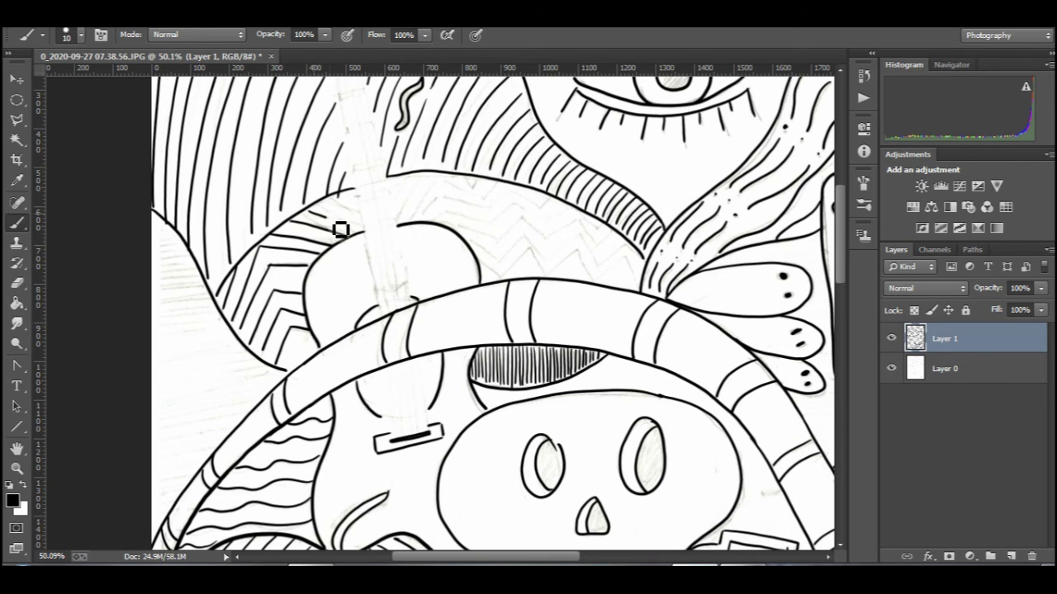
# Step: Fill the hill on the right of the guitar body with rows of zigzag lines down to the arch
pyautogui.moveTo(640, 289)
pyautogui.mouseDown()
pyautogui.moveTo(630, 266)
pyautogui.moveTo(493, 274)
pyautogui.moveTo(481, 263)
pyautogui.mouseUp()
pyautogui.moveTo(642, 256)
pyautogui.mouseDown()
pyautogui.moveTo(556, 263)
pyautogui.moveTo(469, 242)
pyautogui.mouseUp()
pyautogui.moveTo(586, 231)
pyautogui.mouseDown()
pyautogui.moveTo(604, 236)
pyautogui.moveTo(559, 208)
pyautogui.moveTo(433, 200)
pyautogui.mouseUp()
pyautogui.scroll(-3, 401, 208)
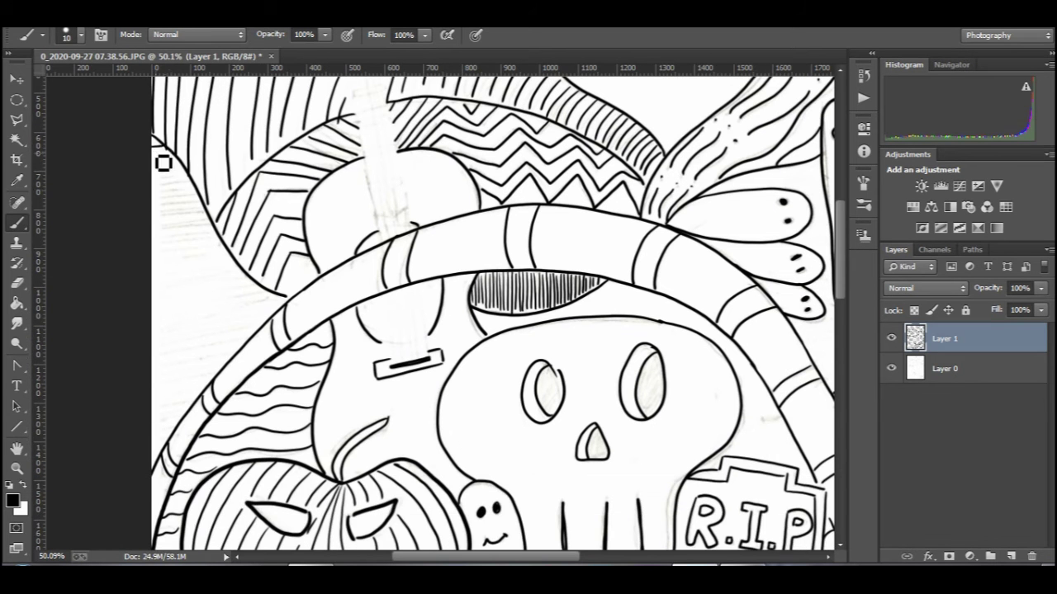
# Step: Hatch the hill along the page's left edge with horizontal lines down to the arch
pyautogui.moveTo(151, 198)
pyautogui.mouseDown()
pyautogui.moveTo(177, 229)
pyautogui.moveTo(163, 273)
pyautogui.moveTo(253, 300)
pyautogui.moveTo(203, 350)
pyautogui.moveTo(235, 366)
pyautogui.moveTo(186, 421)
pyautogui.moveTo(173, 413)
pyautogui.moveTo(161, 442)
pyautogui.mouseUp()
pyautogui.scroll(-4, 278, 284)
pyautogui.scroll(-6, 278, 284)
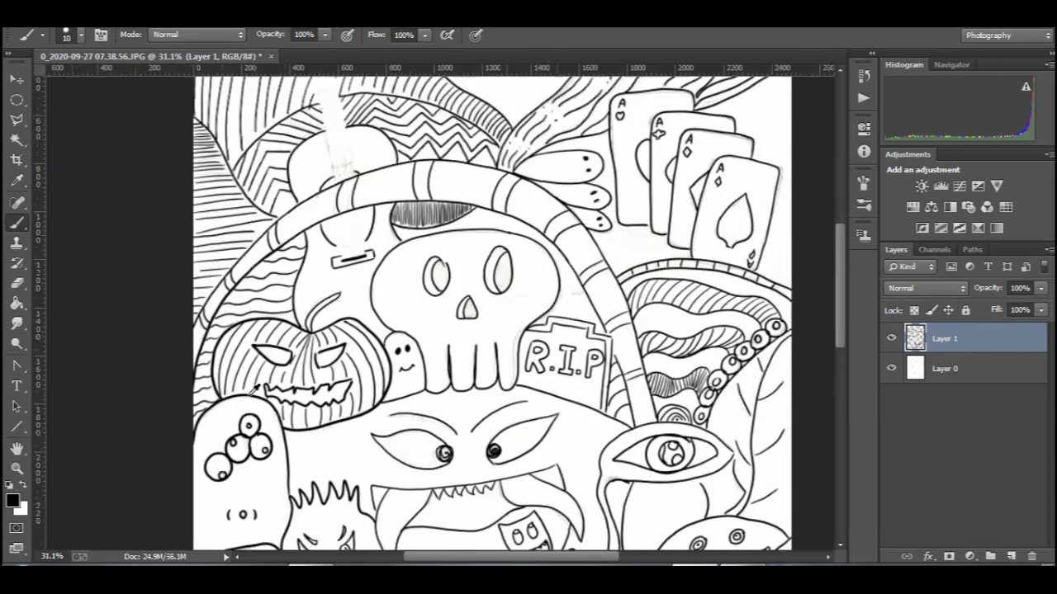
pyautogui.scroll(6, 320, 194)
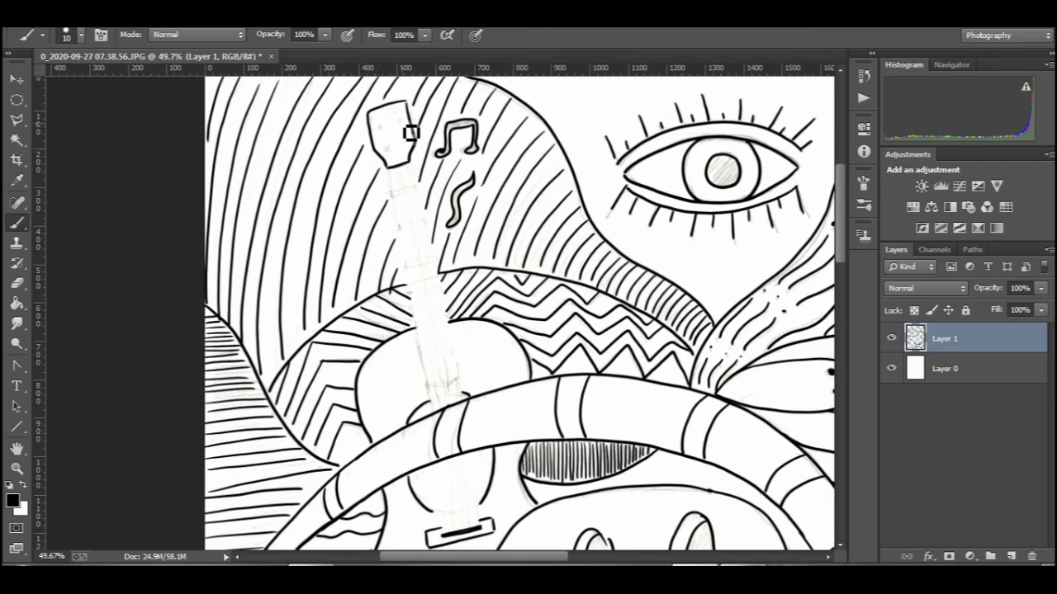
# Step: Draw the guitar's neck and strings from headstock to bridge, and dot the tuning pegs
pyautogui.moveTo(411, 169)
pyautogui.mouseDown()
pyautogui.moveTo(467, 408)
pyautogui.moveTo(488, 528)
pyautogui.moveTo(447, 345)
pyautogui.moveTo(477, 533)
pyautogui.mouseUp()
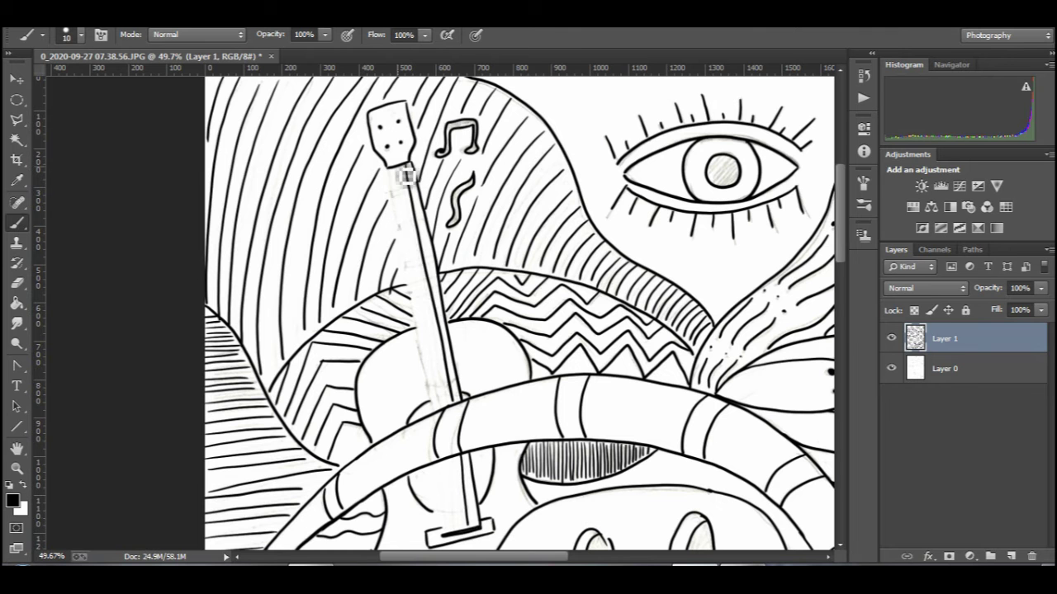
pyautogui.moveTo(408, 173)
pyautogui.mouseDown()
pyautogui.moveTo(465, 448)
pyautogui.moveTo(472, 528)
pyautogui.moveTo(450, 417)
pyautogui.moveTo(464, 530)
pyautogui.moveTo(435, 383)
pyautogui.moveTo(466, 536)
pyautogui.moveTo(427, 367)
pyautogui.moveTo(458, 537)
pyautogui.mouseUp()
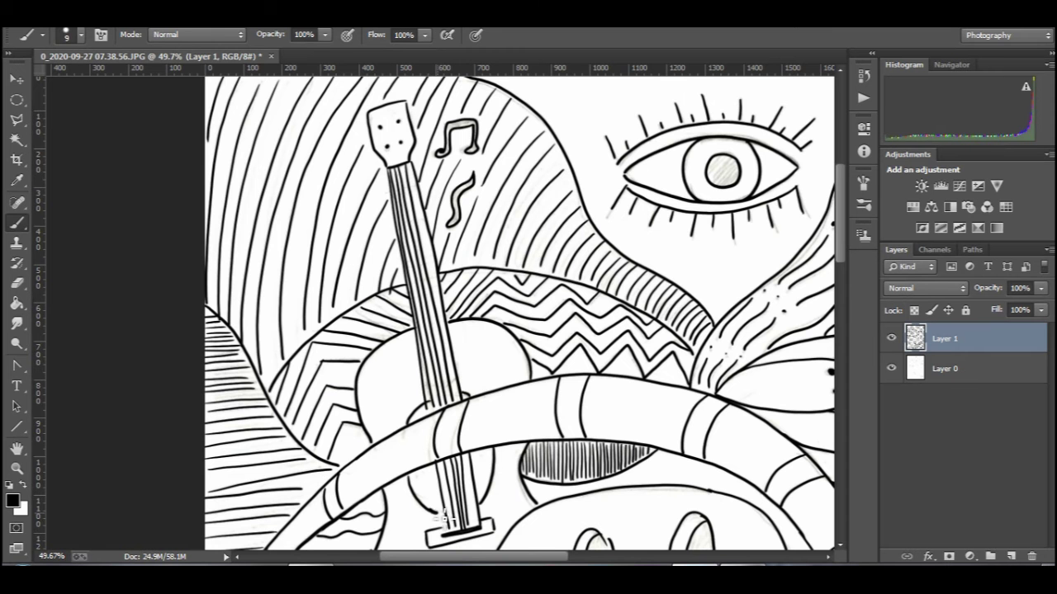
pyautogui.press('e')
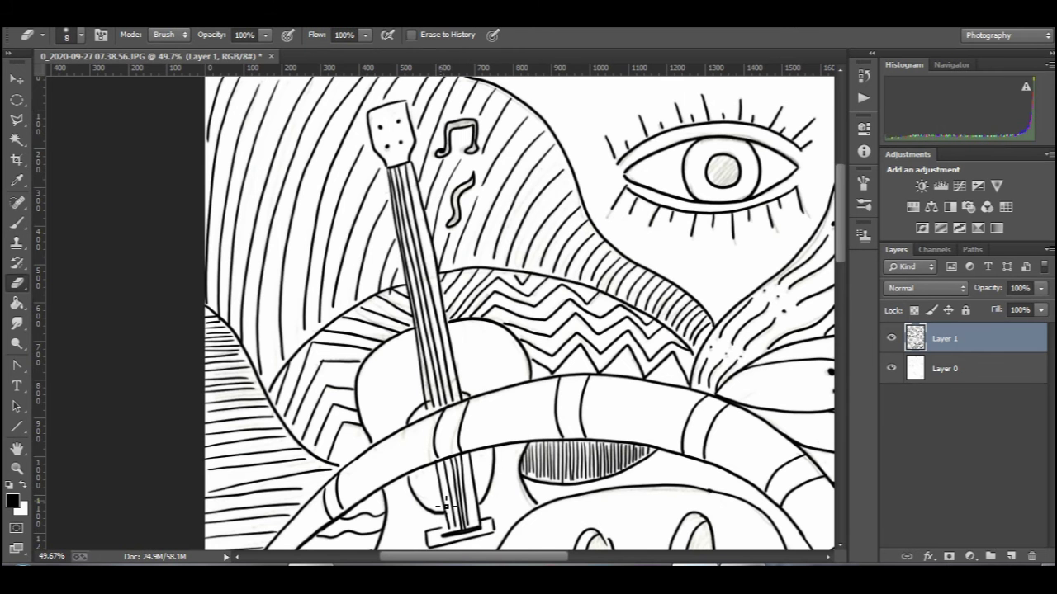
pyautogui.scroll(-5, 498, 469)
pyautogui.hotkey('ctrl', '0')
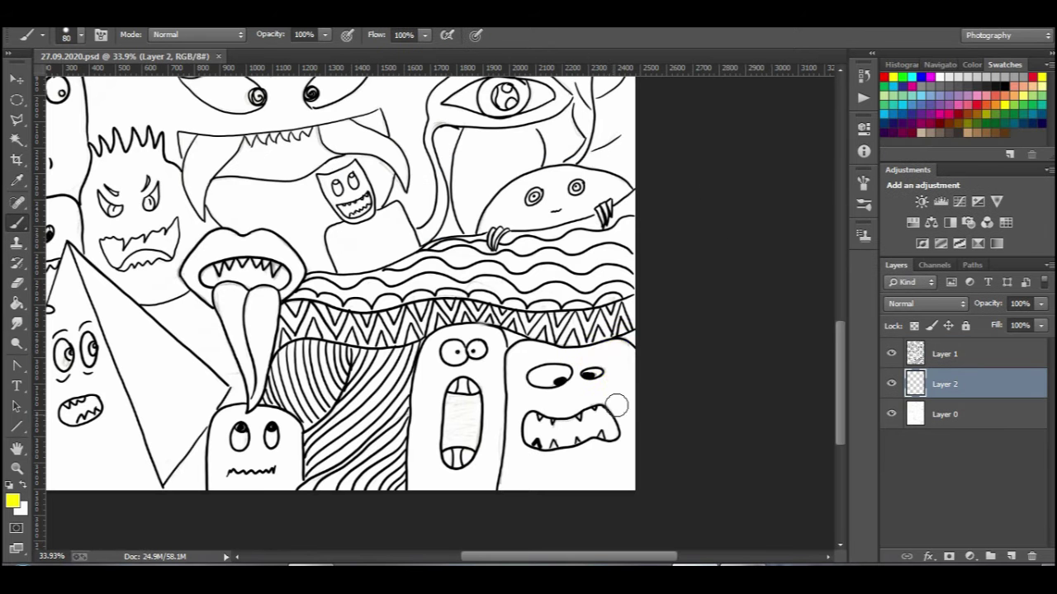
# Step: On Layer 2, paint the monster in the drawing's bottom-right corner yellow with a red mouth and white eyes
pyautogui.moveTo(615, 405)
pyautogui.mouseDown()
pyautogui.moveTo(617, 354)
pyautogui.moveTo(624, 471)
pyautogui.moveTo(569, 359)
pyautogui.moveTo(558, 410)
pyautogui.moveTo(509, 488)
pyautogui.moveTo(587, 489)
pyautogui.mouseUp()
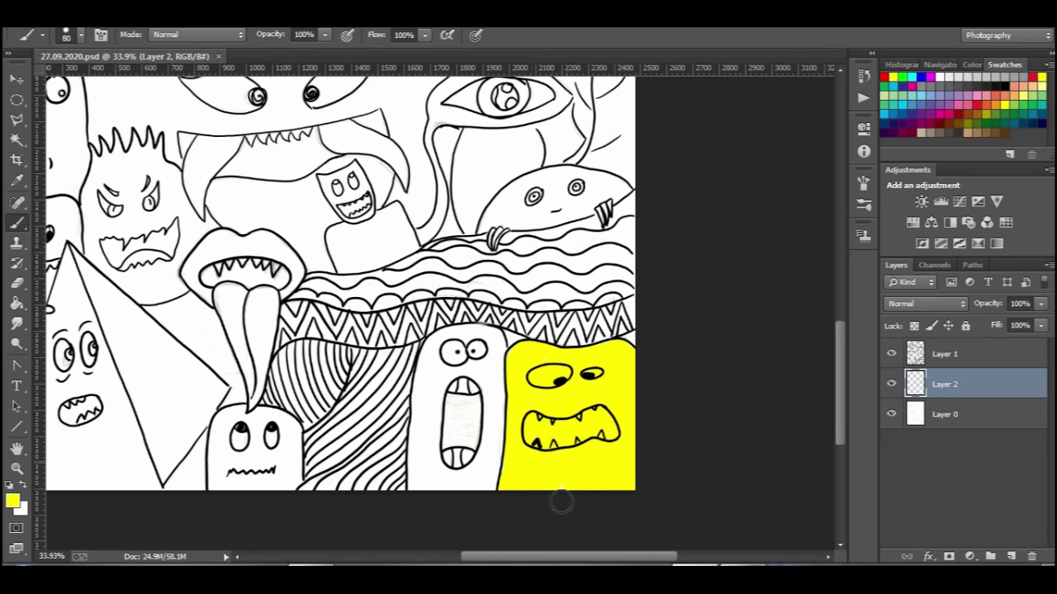
pyautogui.click(1032, 76)
pyautogui.press('[')
pyautogui.press('[')
pyautogui.press('[')
pyautogui.press('[')
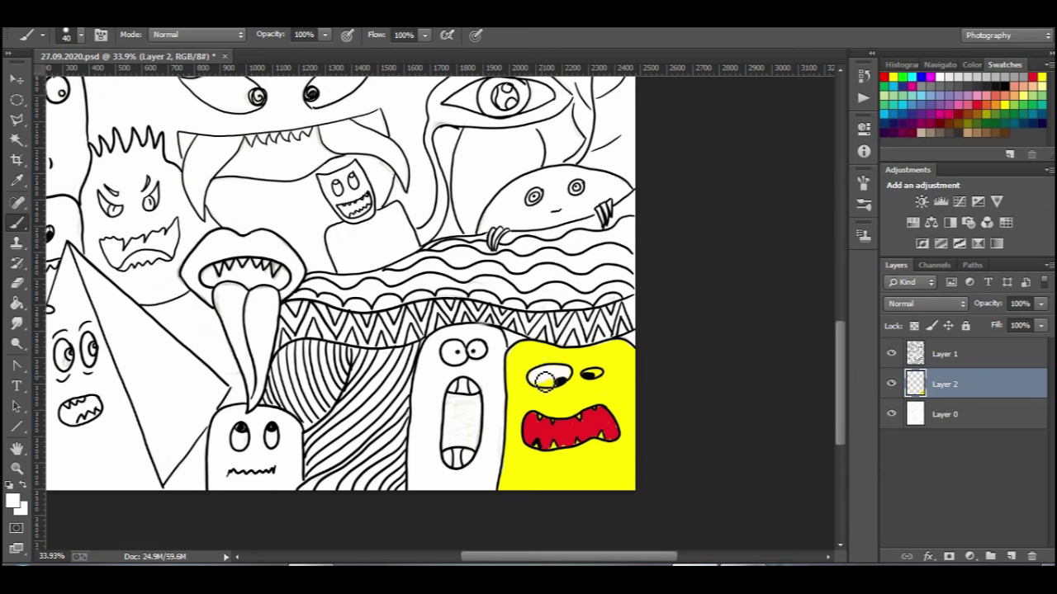
# Step: Paint the tall screaming monster beside the yellow one magenta and fill its eyes with white
pyautogui.click(17, 181)
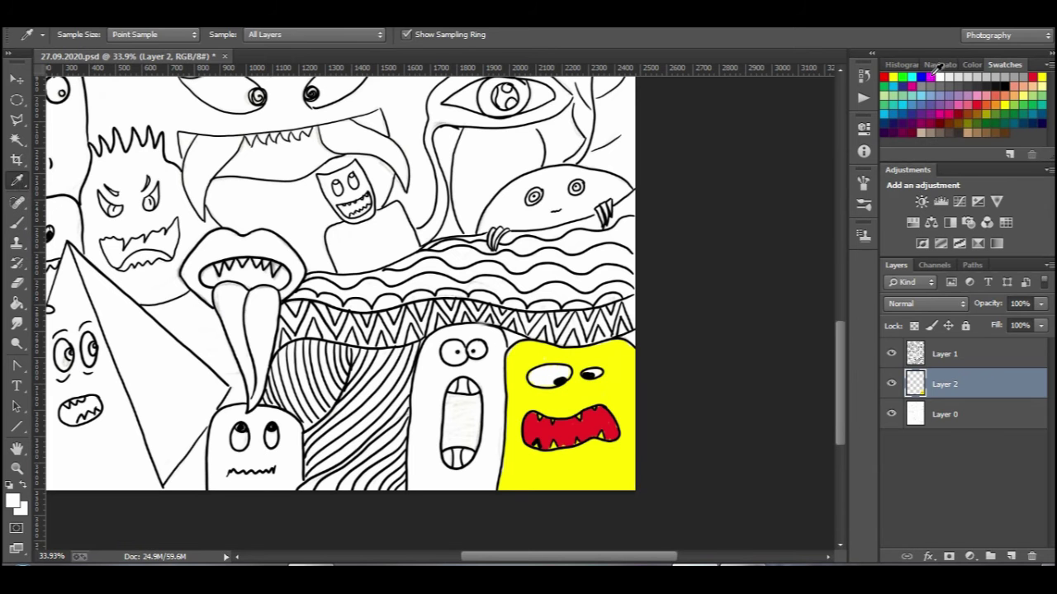
pyautogui.doubleClick(931, 77)
pyautogui.click(681, 183)
pyautogui.click(17, 223)
pyautogui.press(']')
pyautogui.press(']')
pyautogui.press(']')
pyautogui.press(']')
pyautogui.moveTo(468, 336)
pyautogui.mouseDown()
pyautogui.moveTo(421, 400)
pyautogui.moveTo(493, 338)
pyautogui.moveTo(503, 408)
pyautogui.moveTo(425, 483)
pyautogui.moveTo(505, 426)
pyautogui.moveTo(489, 478)
pyautogui.moveTo(500, 377)
pyautogui.moveTo(479, 358)
pyautogui.mouseUp()
pyautogui.press('x')
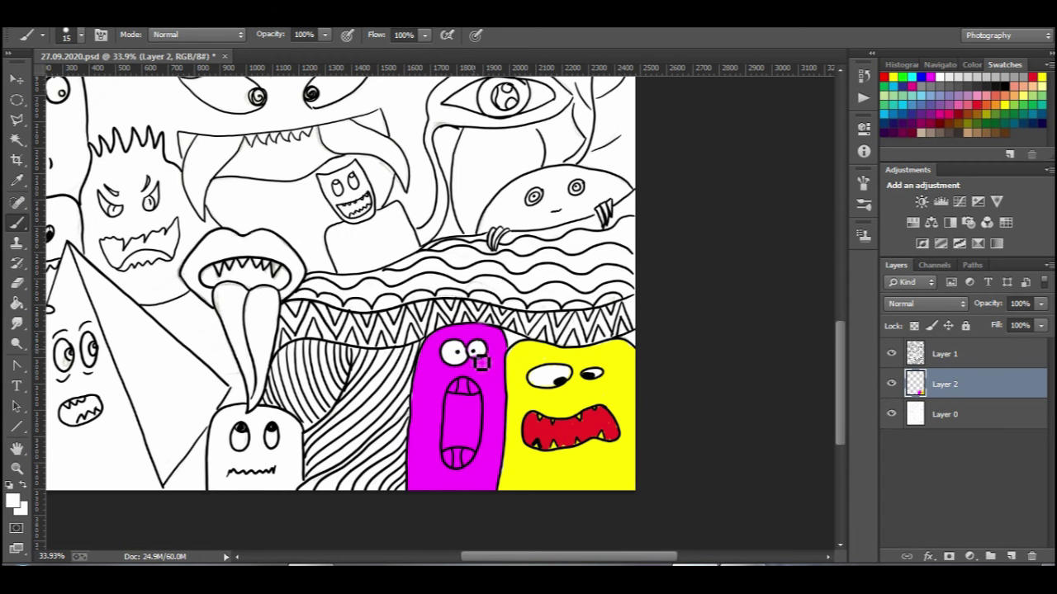
# Step: Paint the magenta monster's open mouth with the yellow monster's red and its teeth green
pyautogui.keyDown('alt'); pyautogui.click(549, 440); pyautogui.keyUp('alt')
pyautogui.moveTo(469, 408)
pyautogui.mouseDown()
pyautogui.moveTo(462, 425)
pyautogui.moveTo(476, 439)
pyautogui.moveTo(483, 410)
pyautogui.moveTo(483, 454)
pyautogui.mouseUp()
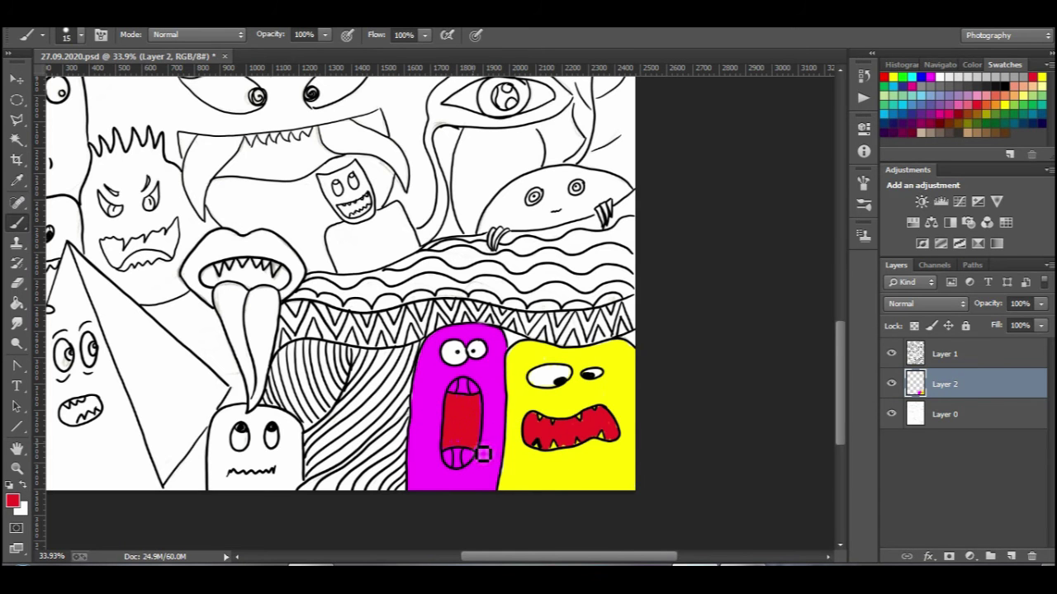
pyautogui.click(903, 77)
pyautogui.moveTo(452, 388); pyautogui.dragTo(482, 393)
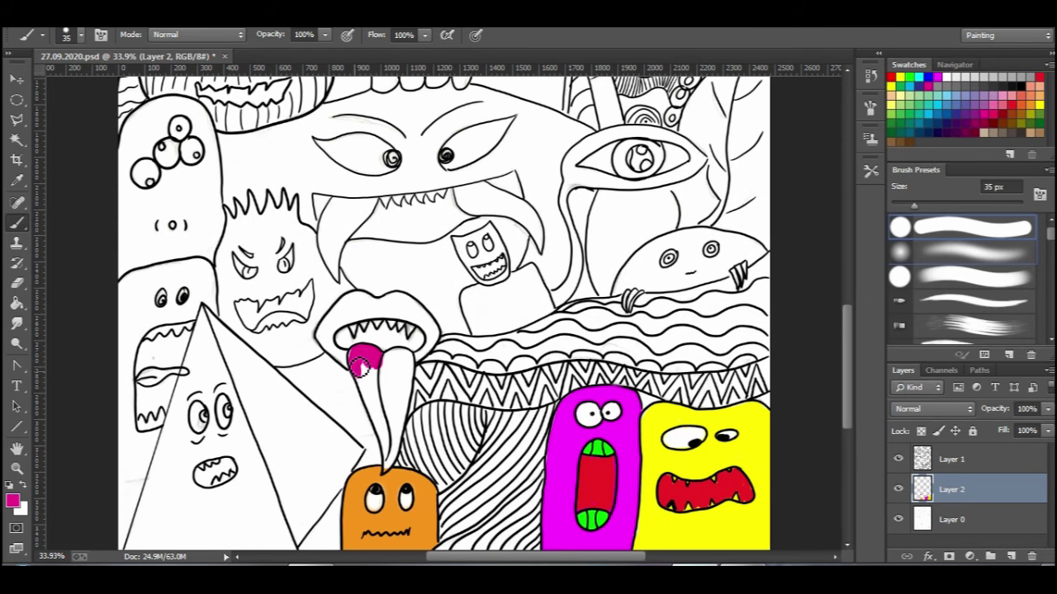
# Step: Paint the long tongue deep pink and the lips around it in PANTONE 220 C
pyautogui.moveTo(359, 368)
pyautogui.mouseDown()
pyautogui.moveTo(390, 382)
pyautogui.moveTo(403, 417)
pyautogui.moveTo(397, 450)
pyautogui.moveTo(400, 438)
pyautogui.mouseUp()
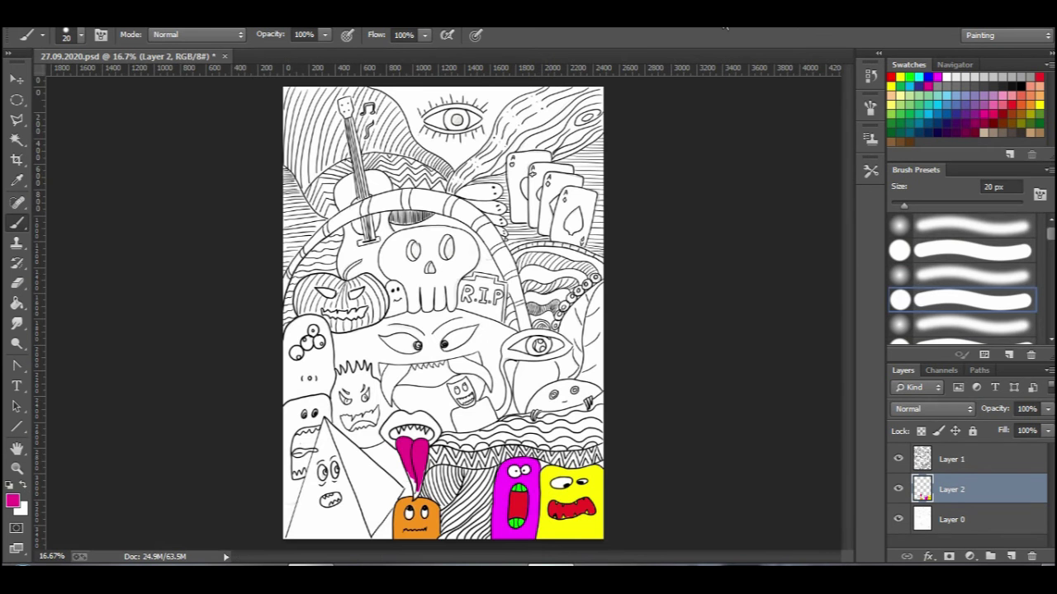
pyautogui.scroll(1, 437, 508)
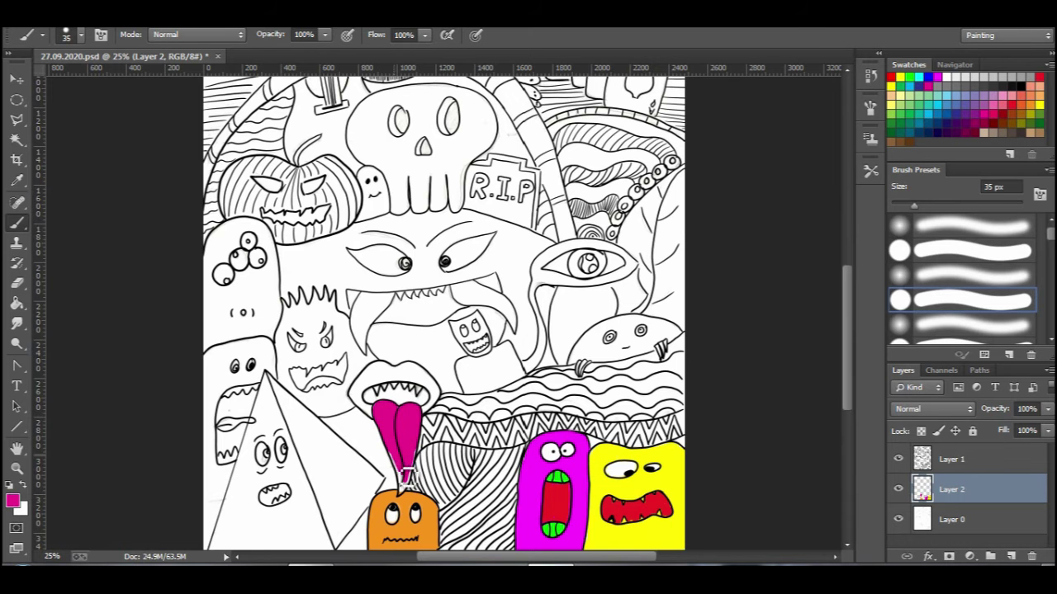
pyautogui.click(13, 500)
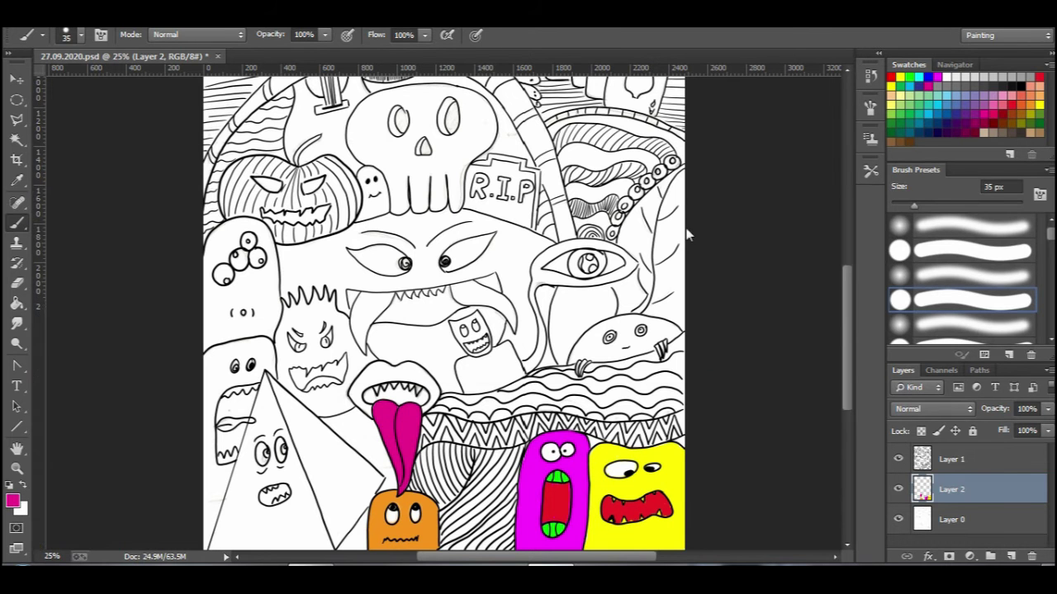
pyautogui.click(403, 271)
pyautogui.click(667, 132)
pyautogui.moveTo(396, 371); pyautogui.dragTo(403, 378)
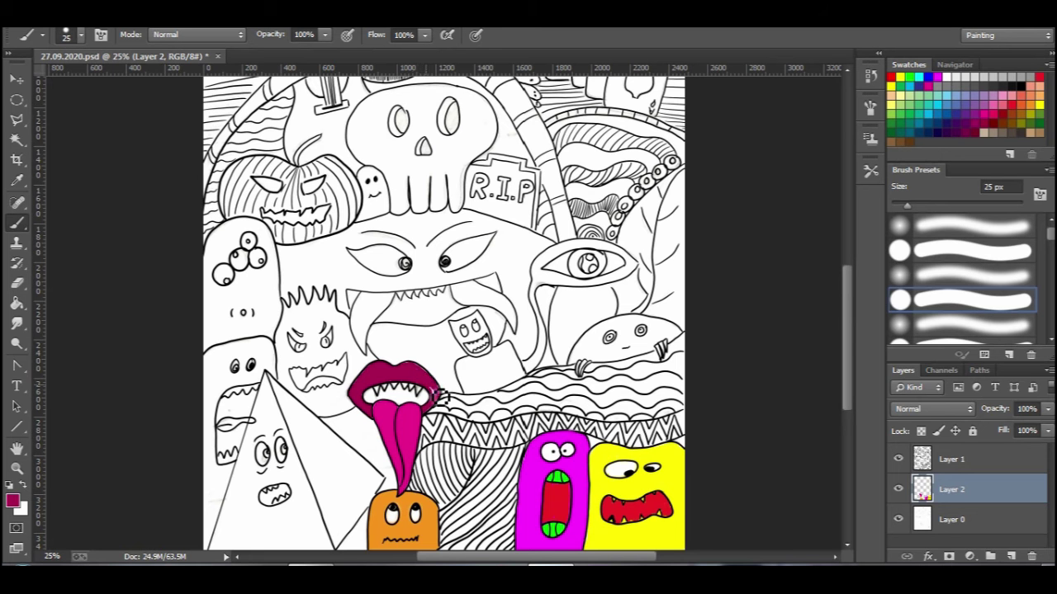
# Step: Choose a medium blue from the PANTONE+ Solid Coated library as the paint colour and enlarge the brush to 60 px
pyautogui.click(14, 501)
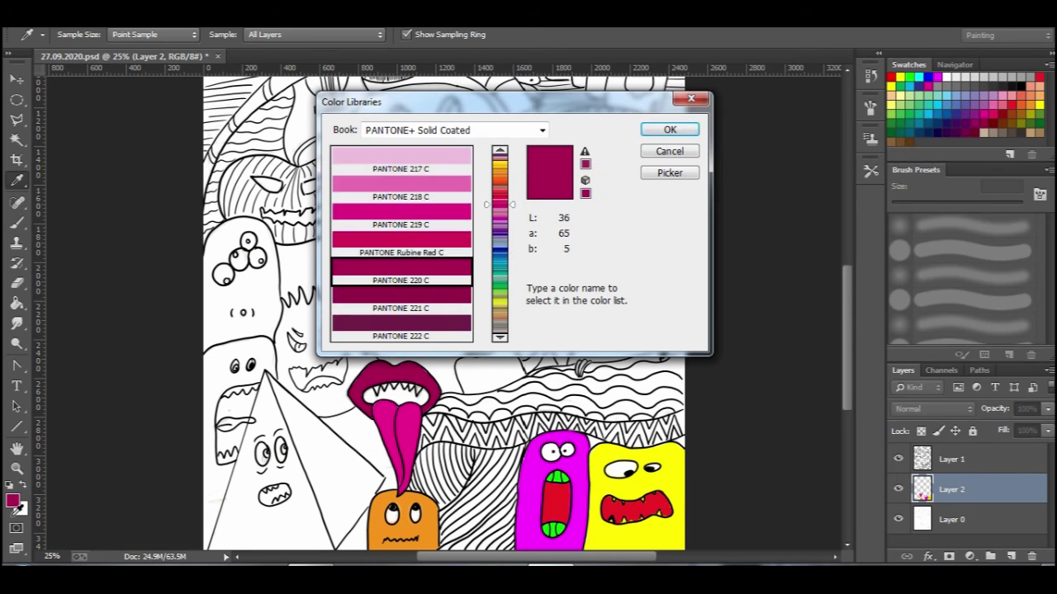
pyautogui.click(500, 248)
pyautogui.click(465, 220)
pyautogui.click(672, 129)
pyautogui.press(']')
pyautogui.press(']')
pyautogui.press(']')
pyautogui.press(']')
pyautogui.press(']')
pyautogui.press(']')
pyautogui.moveTo(487, 350); pyautogui.dragTo(491, 339)
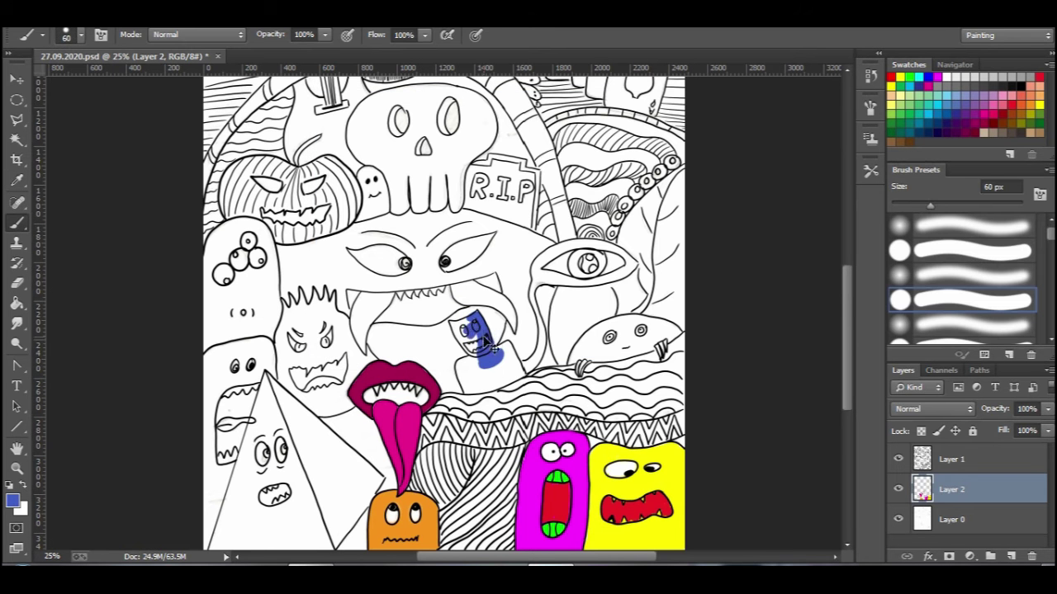
pyautogui.hotkey('ctrl', 'alt', 'z')
pyautogui.hotkey('ctrl', 'alt', 'z')
# Step: Paint the head and body of the small figure in the big monster's mouth blue
pyautogui.scroll(4, 488, 334)
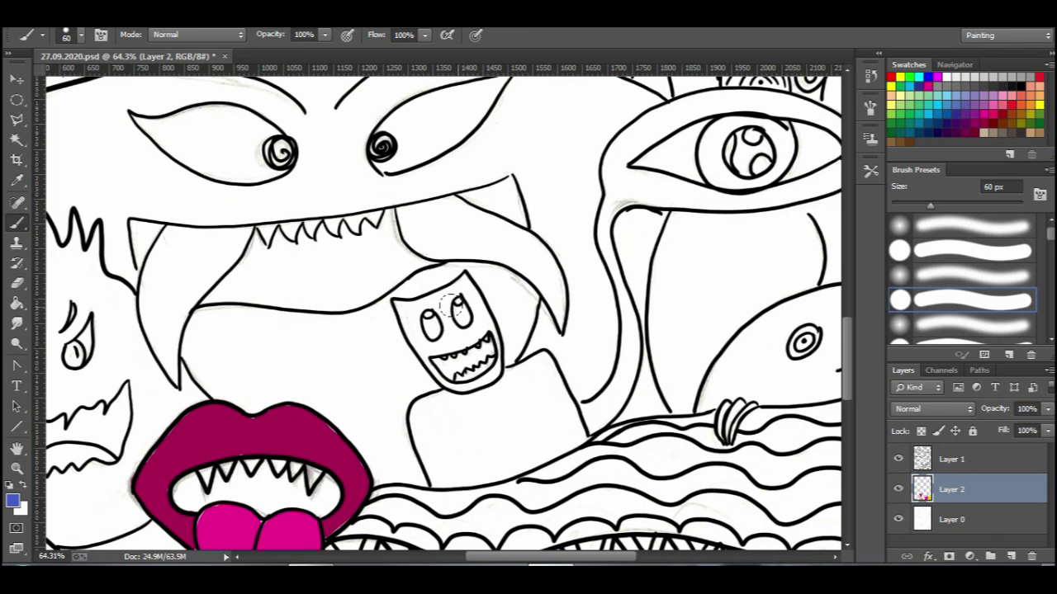
pyautogui.moveTo(466, 290)
pyautogui.mouseDown()
pyautogui.moveTo(494, 372)
pyautogui.moveTo(463, 330)
pyautogui.moveTo(404, 307)
pyautogui.moveTo(444, 311)
pyautogui.moveTo(474, 351)
pyautogui.moveTo(462, 380)
pyautogui.moveTo(477, 356)
pyautogui.moveTo(419, 341)
pyautogui.mouseUp()
pyautogui.press(']')
pyautogui.press(']')
pyautogui.press(']')
pyautogui.press(']')
pyautogui.moveTo(528, 400)
pyautogui.mouseDown()
pyautogui.moveTo(454, 409)
pyautogui.moveTo(494, 386)
pyautogui.mouseUp()
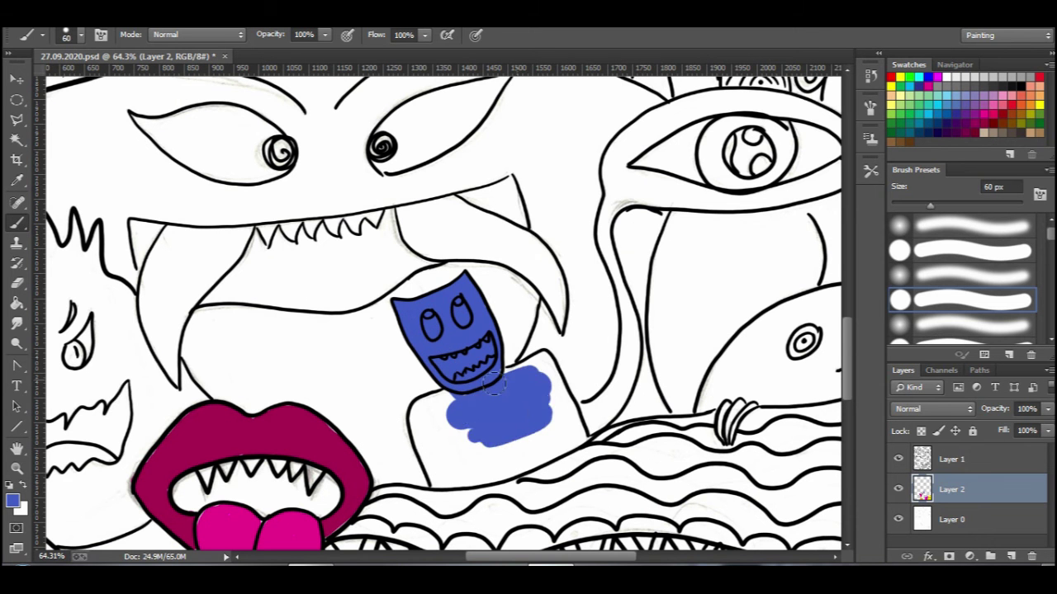
pyautogui.moveTo(566, 405)
pyautogui.mouseDown()
pyautogui.moveTo(550, 361)
pyautogui.moveTo(433, 410)
pyautogui.moveTo(423, 438)
pyautogui.moveTo(441, 417)
pyautogui.moveTo(547, 437)
pyautogui.moveTo(578, 425)
pyautogui.moveTo(588, 450)
pyautogui.moveTo(566, 465)
pyautogui.moveTo(566, 449)
pyautogui.moveTo(479, 455)
pyautogui.moveTo(465, 483)
pyautogui.mouseUp()
pyautogui.press('[')
pyautogui.press('[')
pyautogui.press('[')
pyautogui.press('[')
pyautogui.press(']')
pyautogui.press(']')
pyautogui.press(']')
pyautogui.press(']')
pyautogui.press(']')
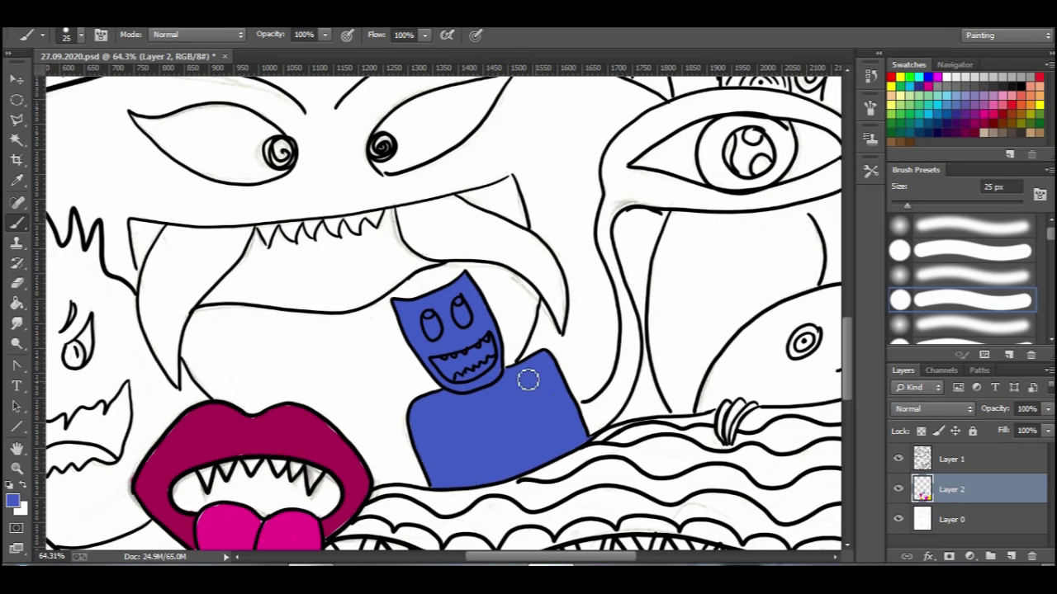
# Step: Erase the blue from the small figure's eyes and teeth with a 9 px eraser
pyautogui.click(17, 283)
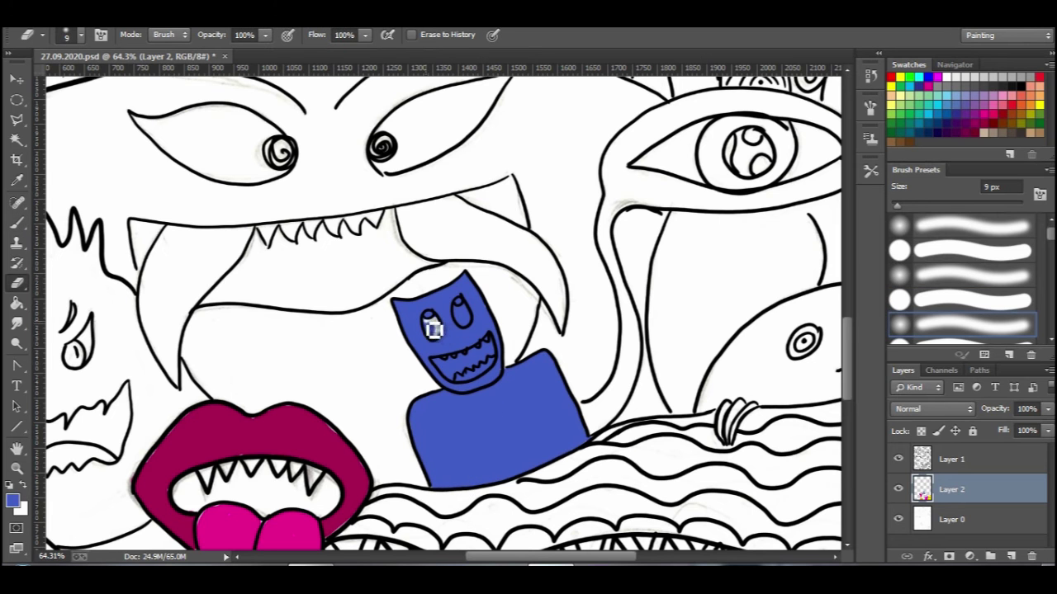
pyautogui.moveTo(446, 340)
pyautogui.mouseDown()
pyautogui.moveTo(467, 322)
pyautogui.moveTo(491, 359)
pyautogui.mouseUp()
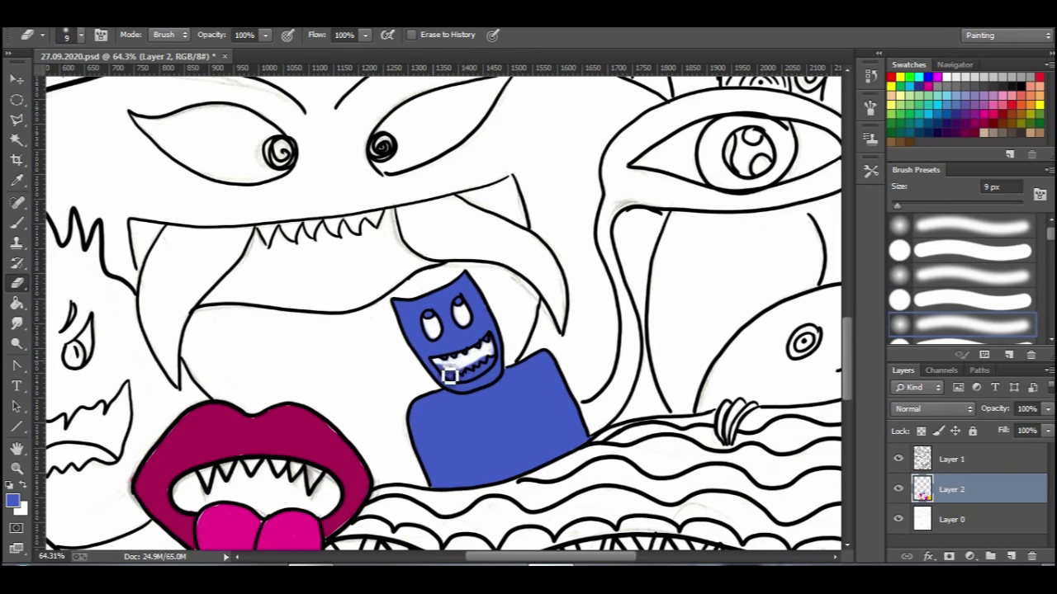
pyautogui.moveTo(468, 380); pyautogui.dragTo(495, 363)
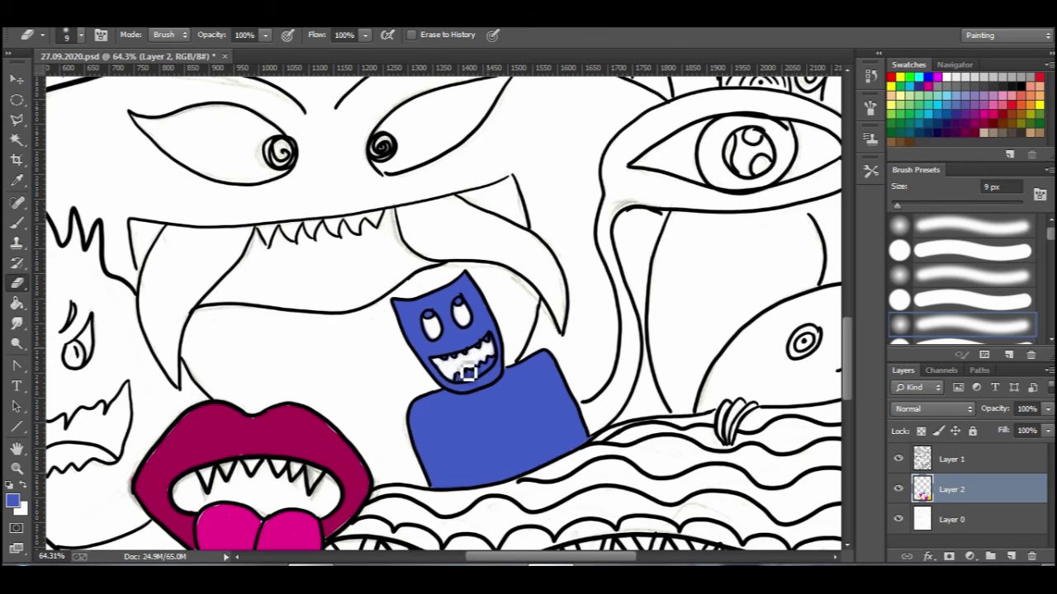
# Step: Hide Layer 0 and add a new layer filled with white above Layer 2
pyautogui.click(897, 521)
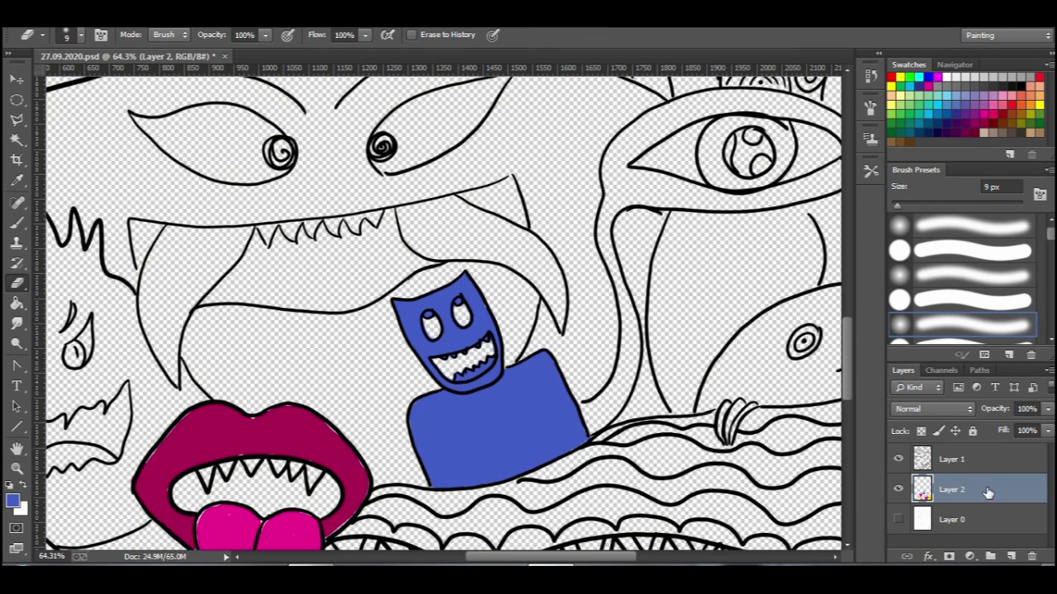
pyautogui.scroll(-2, 514, 318)
pyautogui.click(1011, 556)
pyautogui.click(99, 18)
pyautogui.click(97, 217)
pyautogui.click(634, 147)
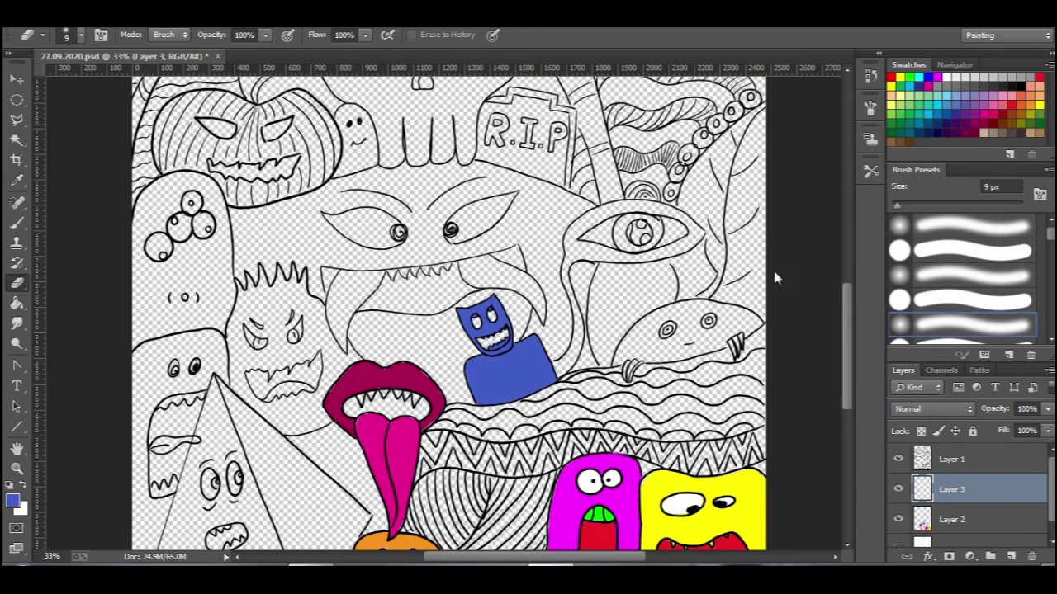
# Step: Move the white layer beneath Layer 2 so that it backs the colours
pyautogui.moveTo(982, 490); pyautogui.dragTo(1002, 535)
pyautogui.scroll(-3, 283, 300)
pyautogui.scroll(4, 239, 363)
pyautogui.scroll(3, 223, 392)
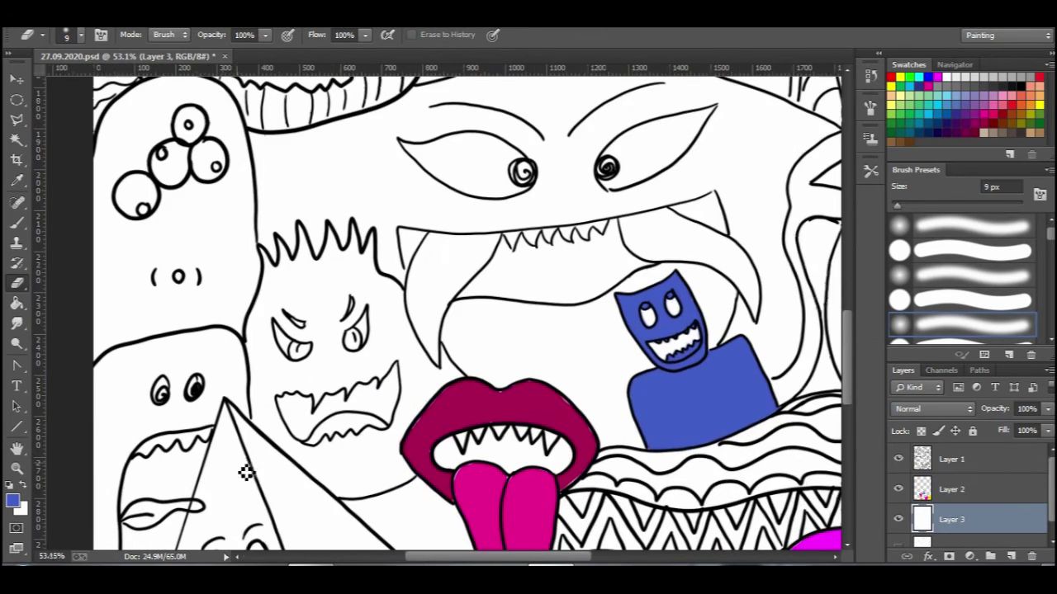
# Step: On Layer 2, set the foreground colour to a light orange from the PANTONE+ Solid Coated colour library
pyautogui.click(997, 496)
pyautogui.click(14, 501)
pyautogui.moveTo(557, 333); pyautogui.dragTo(556, 142)
pyautogui.click(686, 205)
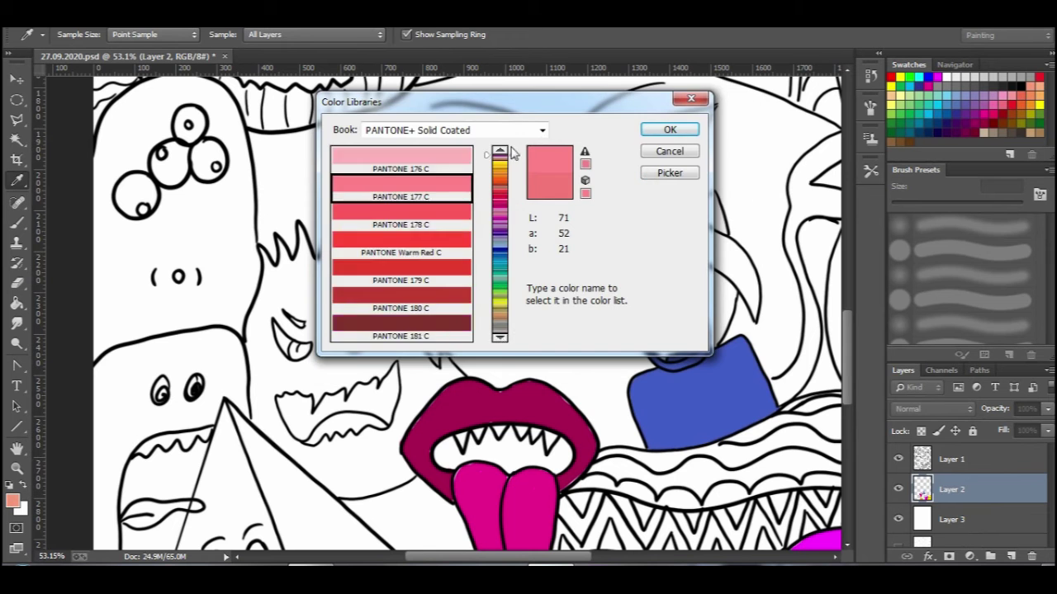
pyautogui.click(501, 157)
pyautogui.click(402, 241)
pyautogui.click(669, 130)
# Step: Paint the angry spiky-haired figure's hair, face and body light orange, keeping its eyes and teeth white
pyautogui.press('e')
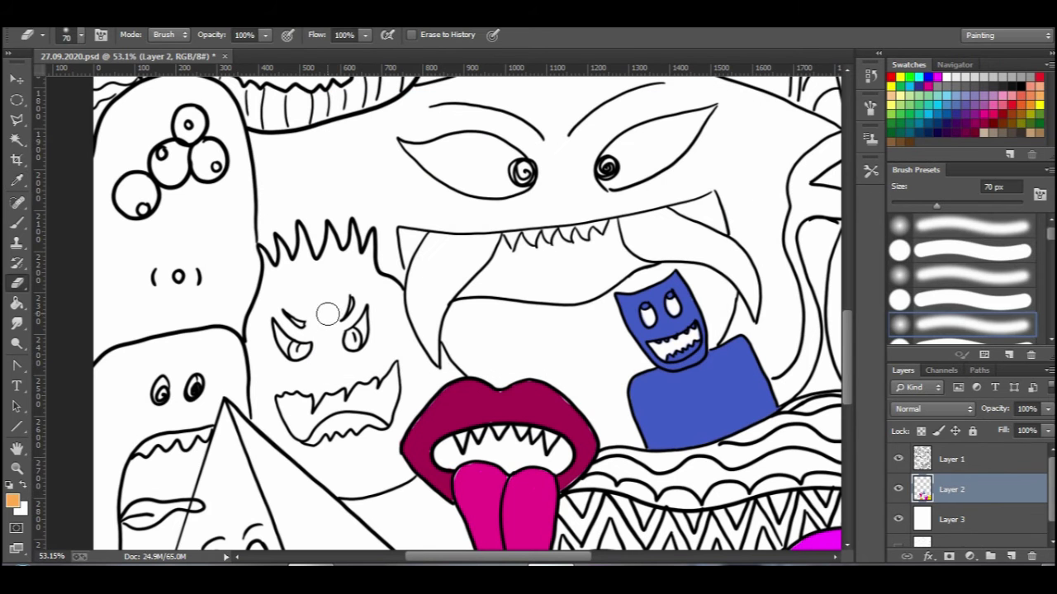
pyautogui.press('b')
pyautogui.moveTo(335, 260)
pyautogui.mouseDown()
pyautogui.moveTo(334, 299)
pyautogui.moveTo(309, 252)
pyautogui.moveTo(293, 283)
pyautogui.mouseUp()
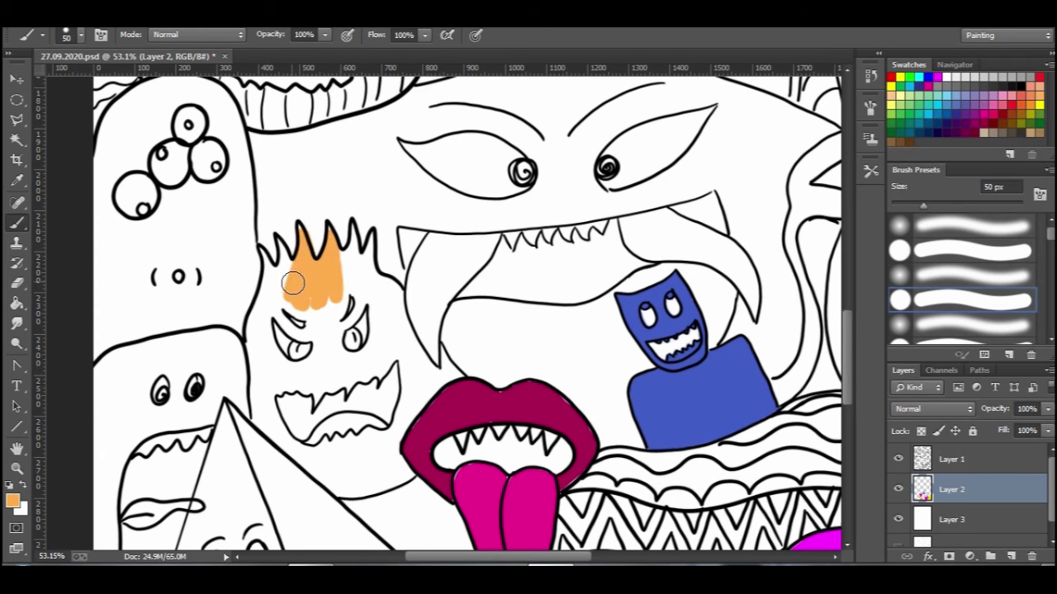
pyautogui.press('e')
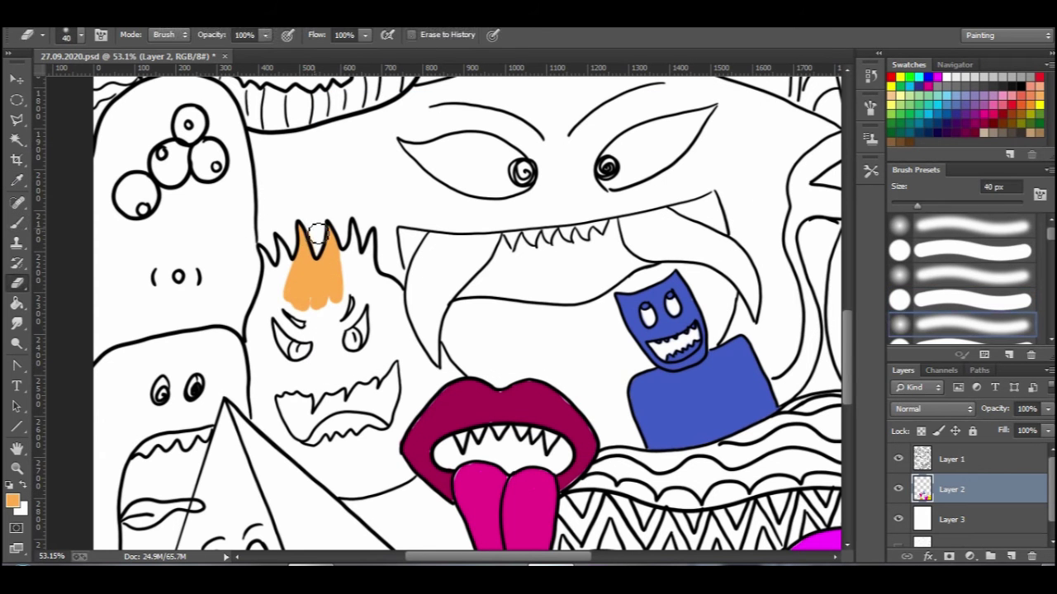
pyautogui.press('b')
pyautogui.moveTo(338, 305)
pyautogui.mouseDown()
pyautogui.moveTo(269, 290)
pyautogui.moveTo(291, 333)
pyautogui.moveTo(332, 326)
pyautogui.moveTo(361, 297)
pyautogui.moveTo(400, 341)
pyautogui.moveTo(348, 414)
pyautogui.moveTo(261, 410)
pyautogui.moveTo(274, 402)
pyautogui.moveTo(259, 396)
pyautogui.moveTo(285, 437)
pyautogui.moveTo(333, 471)
pyautogui.moveTo(393, 432)
pyautogui.moveTo(338, 452)
pyautogui.moveTo(345, 475)
pyautogui.moveTo(396, 483)
pyautogui.mouseUp()
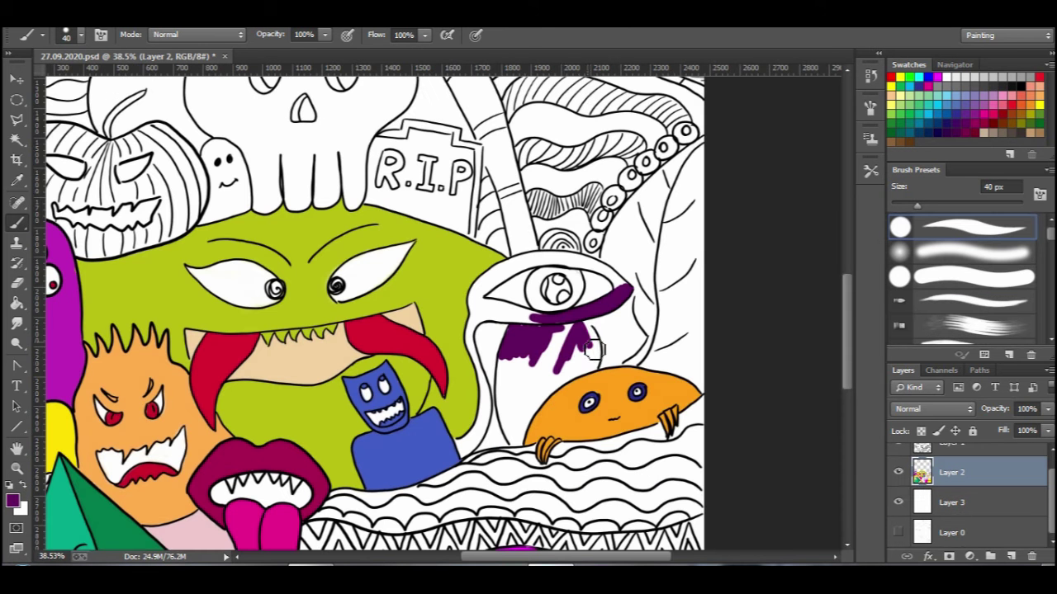
# Step: Fill the rounded shape below the big single eye, behind the orange creature, with dark purple
pyautogui.moveTo(585, 332)
pyautogui.mouseDown()
pyautogui.moveTo(541, 353)
pyautogui.moveTo(528, 326)
pyautogui.moveTo(504, 396)
pyautogui.moveTo(534, 400)
pyautogui.moveTo(520, 421)
pyautogui.mouseUp()
pyautogui.scroll(2, 516, 474)
pyautogui.scroll(3, 577, 369)
pyautogui.moveTo(634, 319)
pyautogui.mouseDown()
pyautogui.moveTo(612, 343)
pyautogui.moveTo(645, 335)
pyautogui.moveTo(558, 375)
pyautogui.moveTo(495, 460)
pyautogui.moveTo(514, 417)
pyautogui.moveTo(481, 478)
pyautogui.moveTo(451, 469)
pyautogui.moveTo(489, 495)
pyautogui.mouseUp()
pyautogui.press('[')
pyautogui.press('[')
pyautogui.press('[')
pyautogui.press('[')
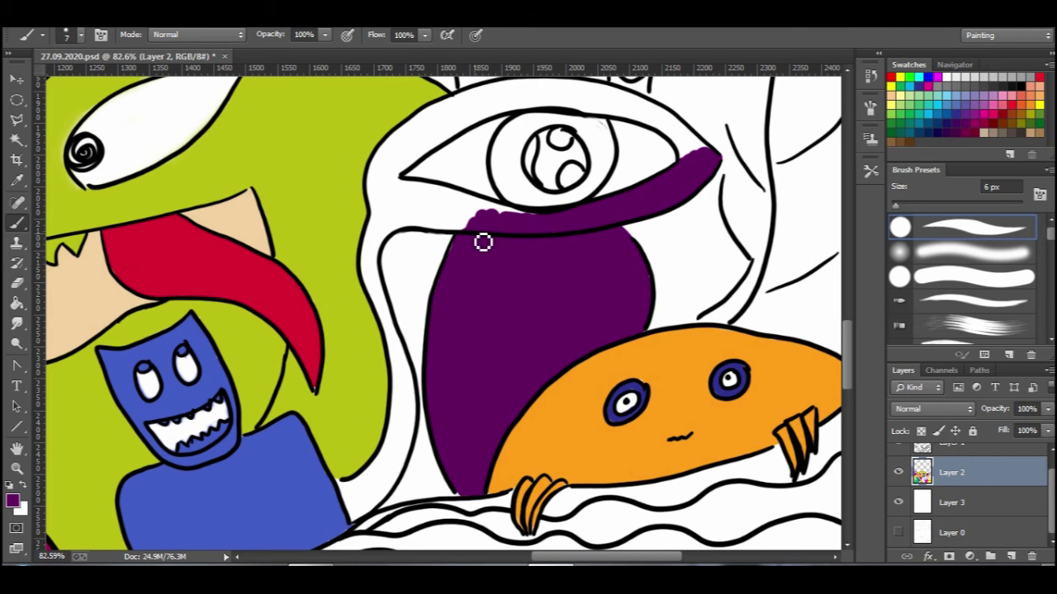
# Step: Paint the outer left rim of the single-eyed creature dark purple, from the eyelid down along its stalk
pyautogui.scroll(-1, 311, 81)
pyautogui.scroll(4, 554, 80)
pyautogui.moveTo(434, 136)
pyautogui.mouseDown()
pyautogui.moveTo(391, 156)
pyautogui.moveTo(407, 128)
pyautogui.moveTo(347, 144)
pyautogui.moveTo(288, 208)
pyautogui.moveTo(286, 233)
pyautogui.mouseUp()
pyautogui.press(']')
pyautogui.press(']')
pyautogui.press(']')
pyautogui.press(']')
pyautogui.press(']')
pyautogui.moveTo(334, 184)
pyautogui.mouseDown()
pyautogui.moveTo(282, 212)
pyautogui.moveTo(278, 241)
pyautogui.moveTo(279, 228)
pyautogui.moveTo(276, 348)
pyautogui.moveTo(320, 479)
pyautogui.moveTo(317, 528)
pyautogui.mouseUp()
# Step: Fill the rest of the single-eyed creature's stalk and the skin around its eye dark purple
pyautogui.press('[')
pyautogui.scroll(-3, 417, 385)
pyautogui.moveTo(309, 356)
pyautogui.mouseDown()
pyautogui.moveTo(309, 423)
pyautogui.moveTo(291, 419)
pyautogui.moveTo(251, 449)
pyautogui.moveTo(249, 461)
pyautogui.moveTo(274, 464)
pyautogui.moveTo(324, 428)
pyautogui.moveTo(297, 477)
pyautogui.moveTo(256, 501)
pyautogui.mouseUp()
pyautogui.press('[')
pyautogui.press('[')
pyautogui.press(']')
pyautogui.press(']')
pyautogui.scroll(4, 287, 119)
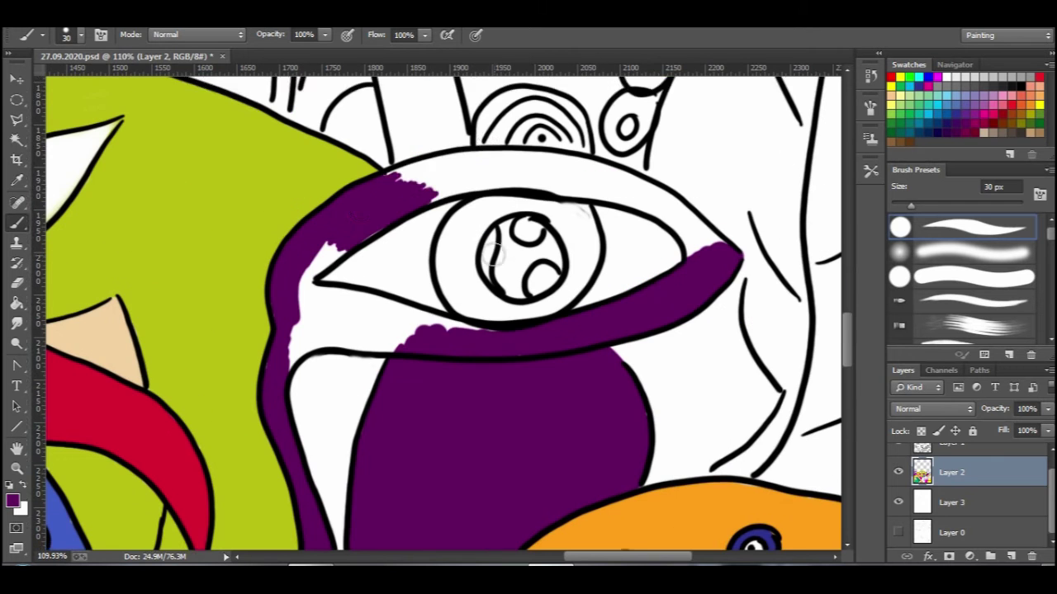
pyautogui.moveTo(425, 179)
pyautogui.mouseDown()
pyautogui.moveTo(501, 165)
pyautogui.moveTo(361, 198)
pyautogui.moveTo(298, 313)
pyautogui.moveTo(355, 276)
pyautogui.mouseUp()
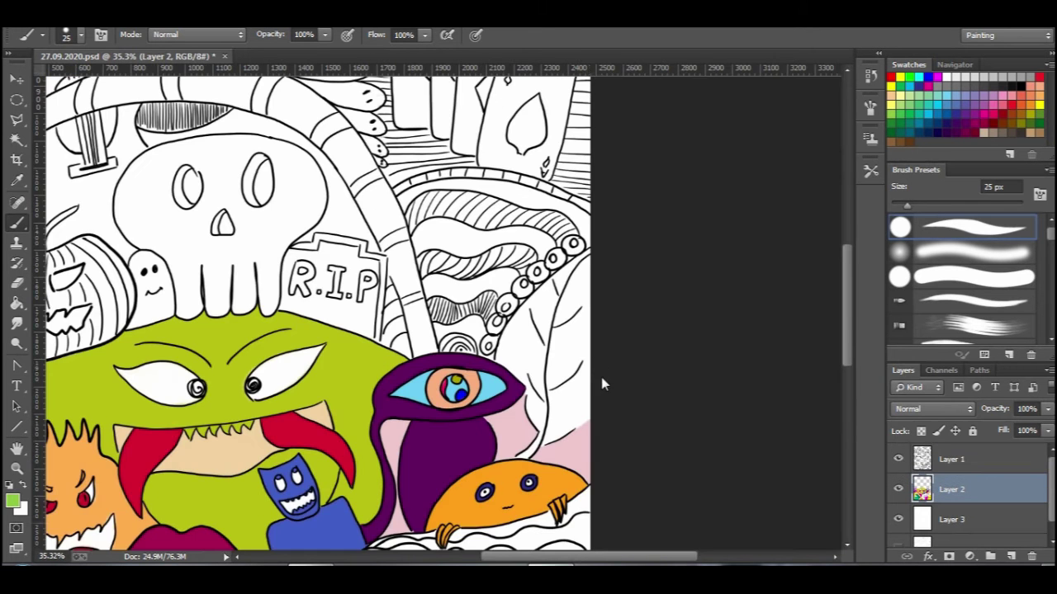
pyautogui.scroll(4, 602, 384)
pyautogui.moveTo(595, 158)
pyautogui.mouseDown()
pyautogui.moveTo(452, 306)
pyautogui.moveTo(455, 291)
pyautogui.moveTo(447, 394)
pyautogui.mouseUp()
pyautogui.hotkey('ctrl', 'z')
# Step: Fill the blade of the large leaf beside the single-eyed creature with light green
pyautogui.press('[')
pyautogui.press('[')
pyautogui.moveTo(578, 165)
pyautogui.mouseDown()
pyautogui.moveTo(606, 161)
pyautogui.moveTo(436, 302)
pyautogui.moveTo(434, 384)
pyautogui.moveTo(481, 431)
pyautogui.moveTo(505, 507)
pyautogui.mouseUp()
pyautogui.press(']')
pyautogui.press(']')
pyautogui.press(']')
pyautogui.moveTo(598, 194)
pyautogui.mouseDown()
pyautogui.moveTo(477, 302)
pyautogui.moveTo(489, 257)
pyautogui.moveTo(602, 218)
pyautogui.moveTo(540, 391)
pyautogui.moveTo(558, 356)
pyautogui.moveTo(517, 269)
pyautogui.moveTo(438, 334)
pyautogui.moveTo(421, 382)
pyautogui.moveTo(460, 374)
pyautogui.moveTo(446, 377)
pyautogui.moveTo(486, 395)
pyautogui.moveTo(484, 441)
pyautogui.moveTo(573, 462)
pyautogui.moveTo(620, 381)
pyautogui.moveTo(513, 485)
pyautogui.moveTo(490, 435)
pyautogui.moveTo(502, 499)
pyautogui.mouseUp()
# Step: Paint the leaf's lower edge and stem light green with a smaller brush, down to 7 px
pyautogui.press('[')
pyautogui.press('[')
pyautogui.scroll(-2, 502, 498)
pyautogui.moveTo(541, 417)
pyautogui.mouseDown()
pyautogui.moveTo(612, 392)
pyautogui.moveTo(550, 420)
pyautogui.moveTo(594, 378)
pyautogui.moveTo(515, 416)
pyautogui.moveTo(506, 457)
pyautogui.moveTo(535, 431)
pyautogui.moveTo(500, 422)
pyautogui.moveTo(497, 386)
pyautogui.moveTo(514, 423)
pyautogui.moveTo(500, 457)
pyautogui.moveTo(460, 477)
pyautogui.mouseUp()
pyautogui.press('[')
pyautogui.press('[')
pyautogui.press('[')
pyautogui.press('[')
pyautogui.press('[')
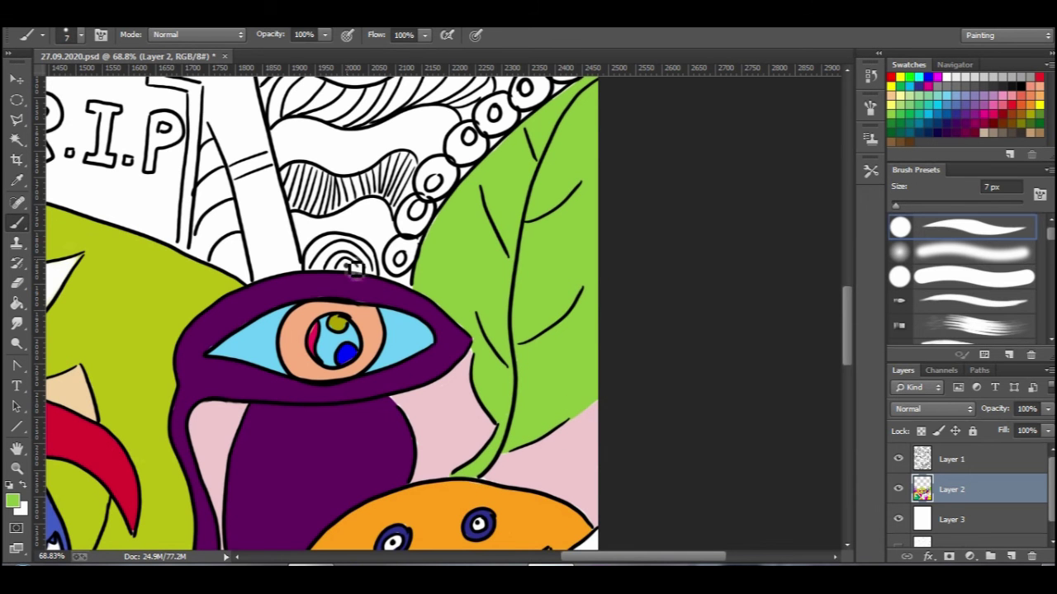
# Step: Sample the light pink background beside the single-eyed creature's stalk as the brush colour
pyautogui.click(17, 180)
pyautogui.click(208, 430)
pyautogui.press('b')
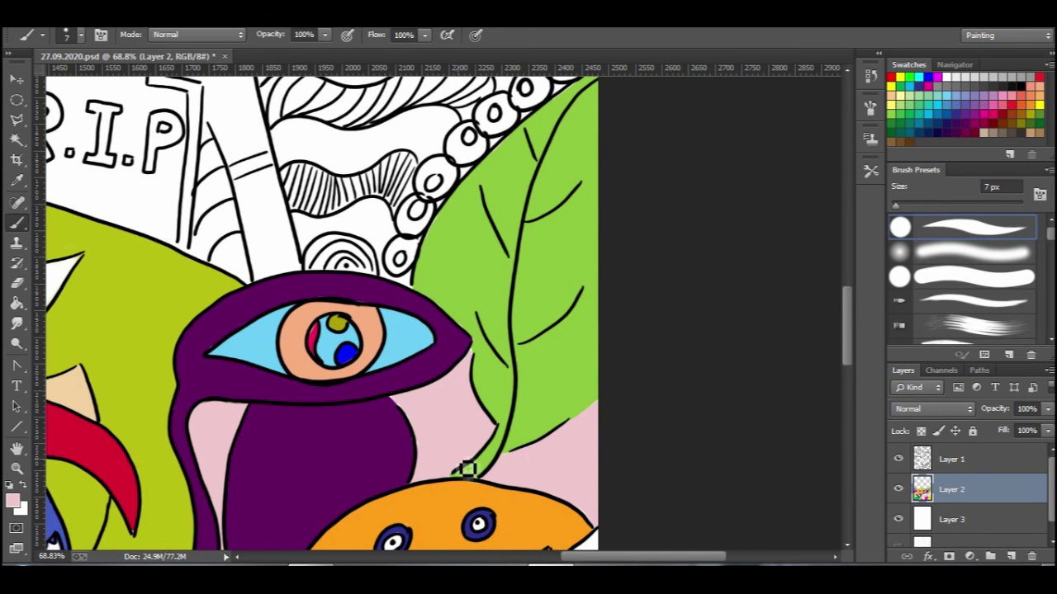
# Step: Colour the centres of the beads along the leaf red, magenta, yellow, light blue, brown, dark purple and olive
pyautogui.scroll(-3, 437, 335)
pyautogui.scroll(3, 484, 174)
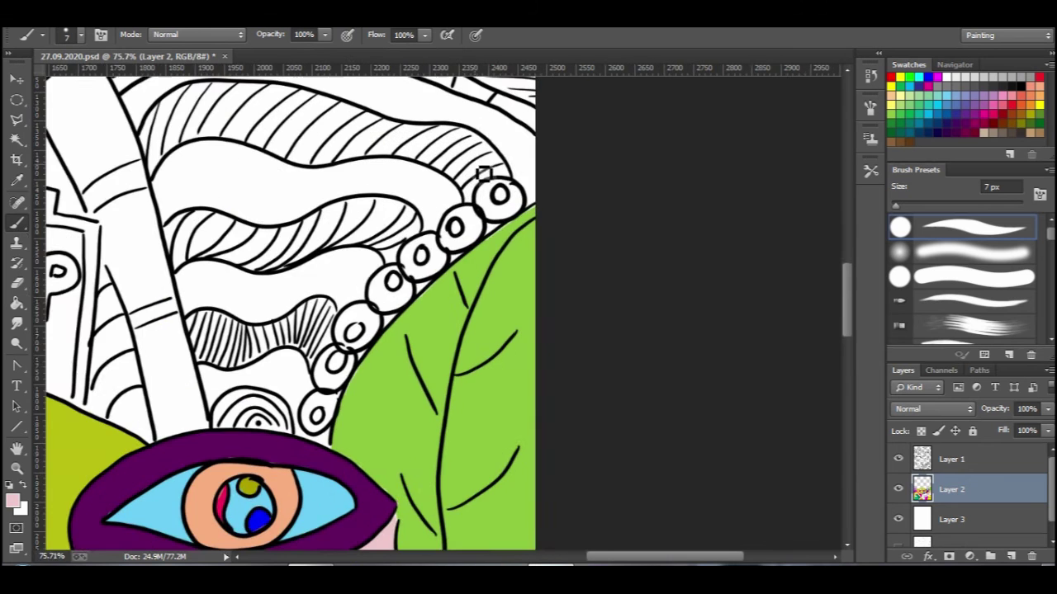
pyautogui.click(1040, 104)
pyautogui.moveTo(420, 252); pyautogui.dragTo(425, 261)
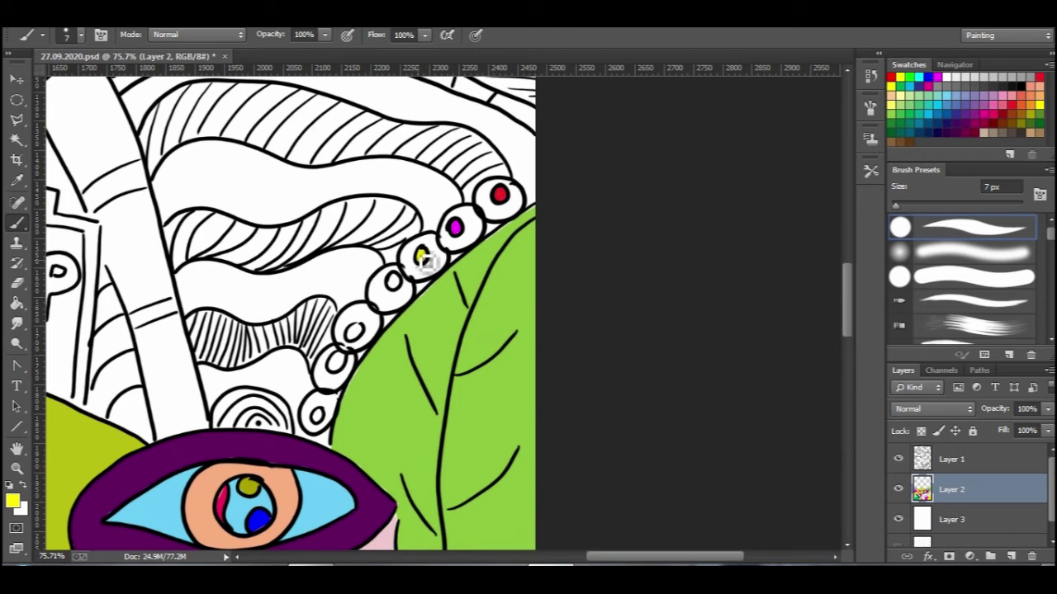
pyautogui.click(916, 134)
pyautogui.click(353, 332)
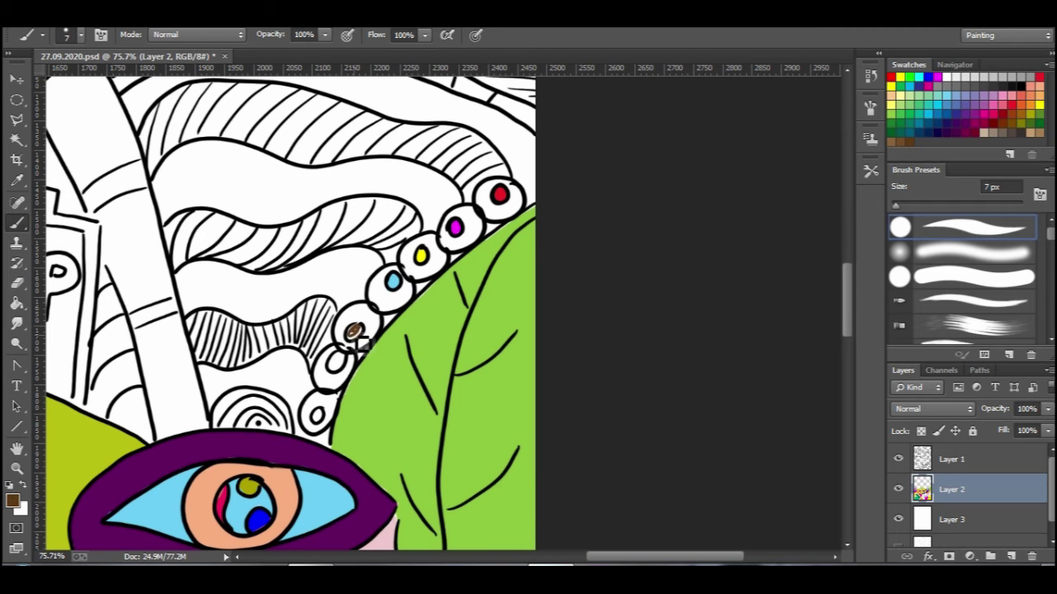
pyautogui.click(960, 126)
pyautogui.click(335, 361)
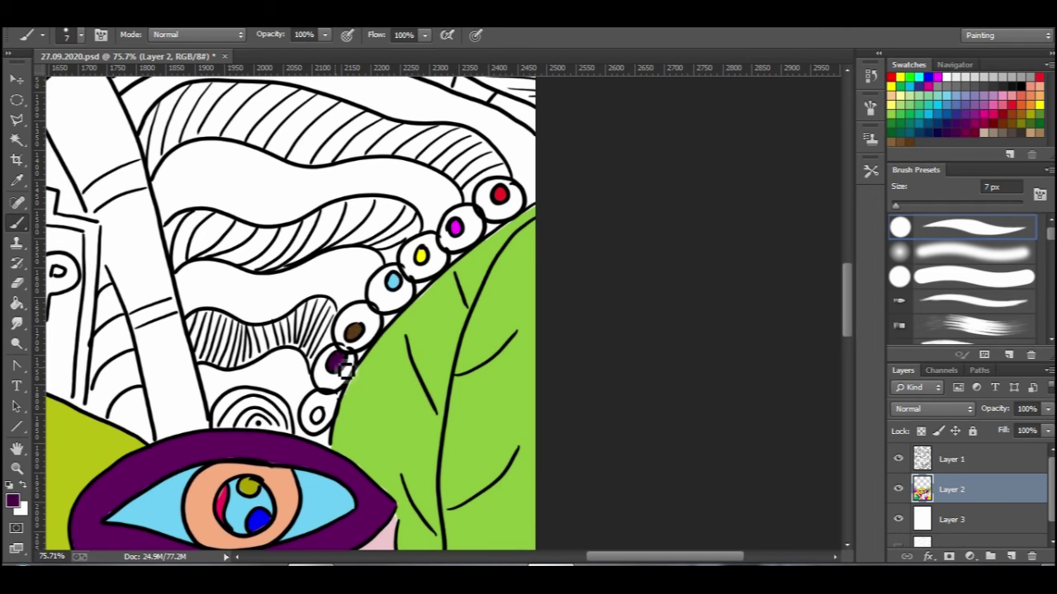
pyautogui.click(1043, 114)
pyautogui.click(318, 413)
# Step: Paint the outermost curved band above the beads yellow with a 15 px brush
pyautogui.scroll(-8, 296, 345)
pyautogui.scroll(3, 364, 206)
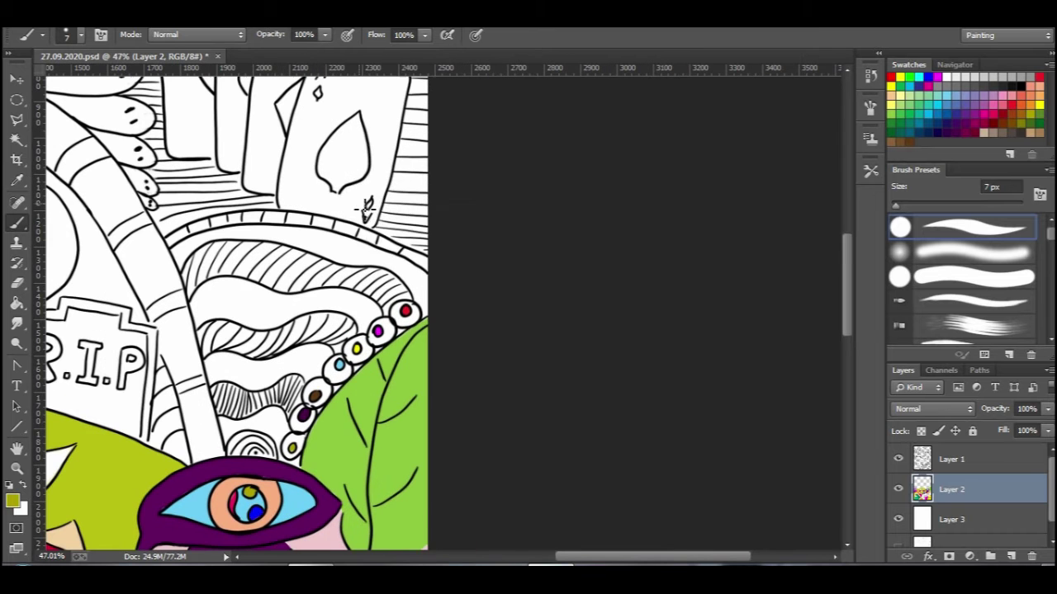
pyautogui.doubleClick(1040, 105)
pyautogui.click(681, 199)
pyautogui.press(']')
pyautogui.press(']')
pyautogui.press(']')
pyautogui.press(']')
pyautogui.press(']')
pyautogui.press(']')
pyautogui.press(']')
pyautogui.moveTo(392, 275)
pyautogui.mouseDown()
pyautogui.moveTo(432, 316)
pyautogui.moveTo(424, 279)
pyautogui.moveTo(421, 295)
pyautogui.moveTo(328, 242)
pyautogui.moveTo(312, 250)
pyautogui.moveTo(376, 264)
pyautogui.moveTo(269, 238)
pyautogui.moveTo(187, 258)
pyautogui.mouseUp()
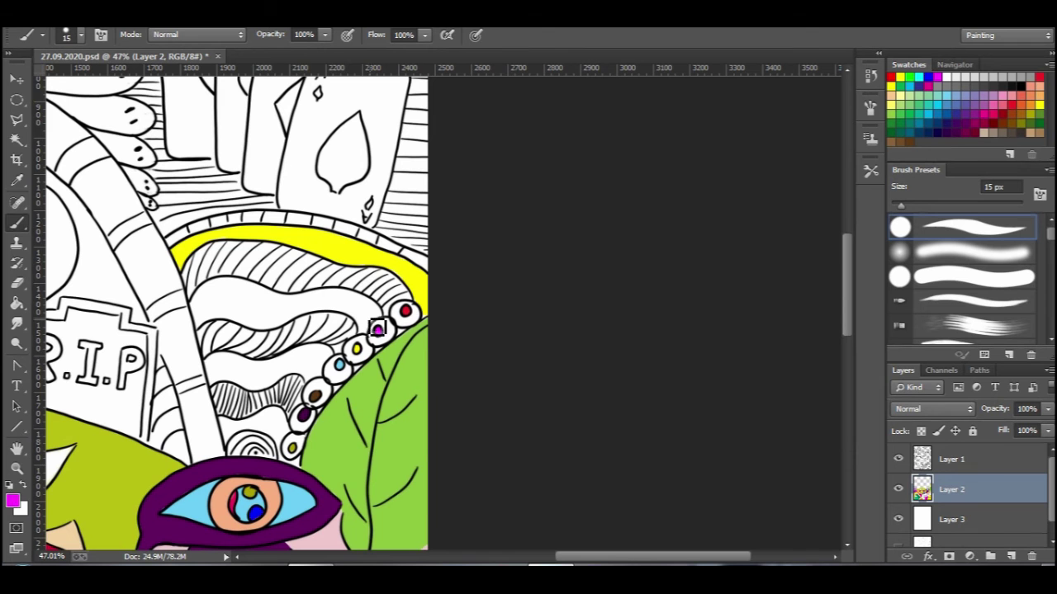
# Step: Paint the upper plain wavy band, between the hatched strips beside the beads, pink
pyautogui.click(1004, 96)
pyautogui.moveTo(376, 313)
pyautogui.mouseDown()
pyautogui.moveTo(326, 303)
pyautogui.moveTo(366, 311)
pyautogui.moveTo(355, 314)
pyautogui.moveTo(357, 301)
pyautogui.moveTo(285, 328)
pyautogui.moveTo(270, 300)
pyautogui.moveTo(283, 315)
pyautogui.moveTo(278, 303)
pyautogui.moveTo(226, 286)
pyautogui.moveTo(235, 308)
pyautogui.moveTo(275, 307)
pyautogui.moveTo(260, 291)
pyautogui.moveTo(265, 330)
pyautogui.mouseUp()
pyautogui.press(']')
pyautogui.press(']')
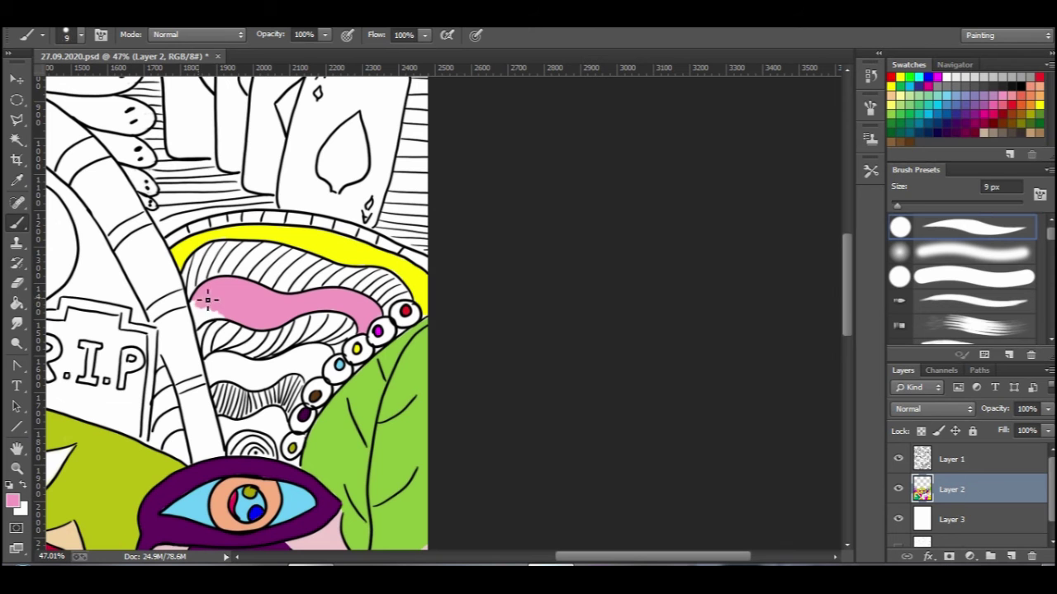
pyautogui.press(']')
pyautogui.press(']')
pyautogui.moveTo(209, 299)
pyautogui.mouseDown()
pyautogui.moveTo(206, 335)
pyautogui.moveTo(232, 327)
pyautogui.moveTo(205, 306)
pyautogui.mouseUp()
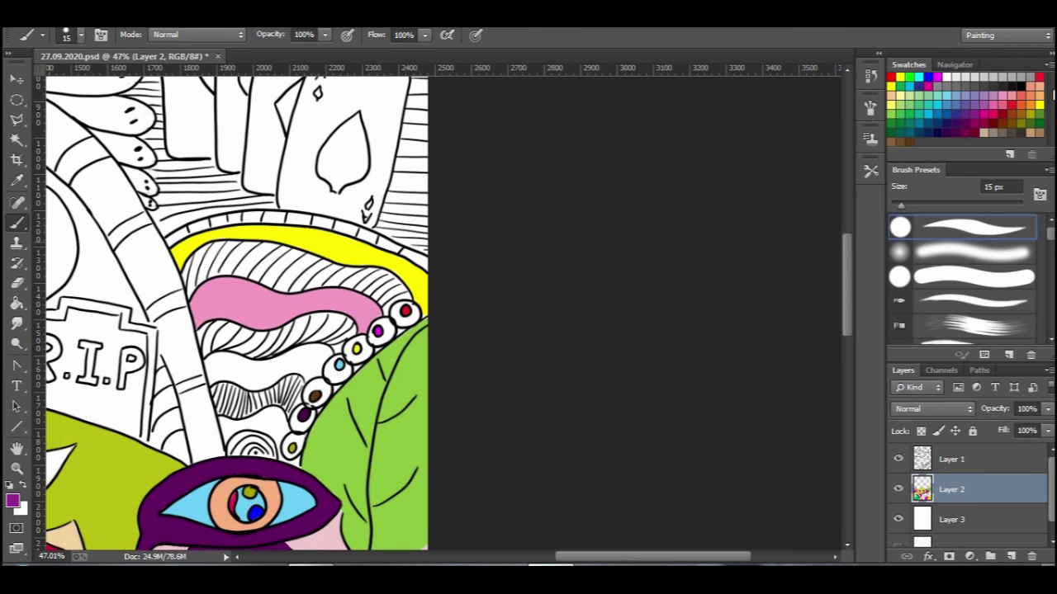
# Step: Paint the middle plain wavy band peach and the lowest area around the concentric arcs pale green
pyautogui.moveTo(316, 353)
pyautogui.mouseDown()
pyautogui.moveTo(275, 395)
pyautogui.moveTo(262, 371)
pyautogui.moveTo(234, 364)
pyautogui.moveTo(217, 369)
pyautogui.moveTo(217, 382)
pyautogui.moveTo(270, 368)
pyautogui.moveTo(329, 384)
pyautogui.moveTo(306, 379)
pyautogui.moveTo(315, 390)
pyautogui.moveTo(335, 358)
pyautogui.mouseUp()
pyautogui.moveTo(271, 389)
pyautogui.mouseDown()
pyautogui.moveTo(230, 375)
pyautogui.moveTo(247, 393)
pyautogui.moveTo(225, 384)
pyautogui.moveTo(235, 371)
pyautogui.mouseUp()
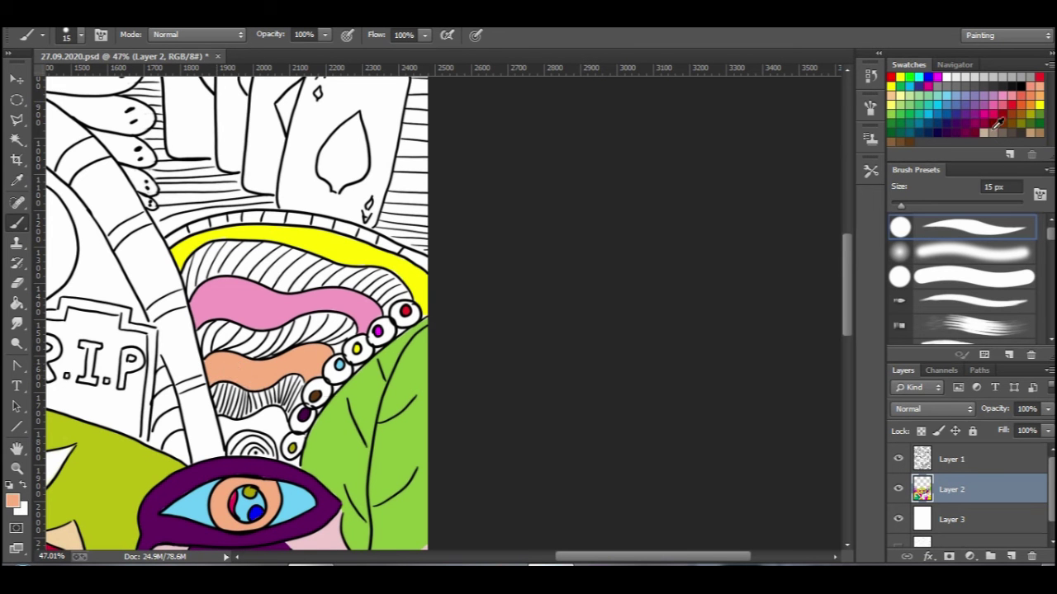
pyautogui.moveTo(280, 421)
pyautogui.mouseDown()
pyautogui.moveTo(268, 425)
pyautogui.moveTo(295, 430)
pyautogui.moveTo(294, 466)
pyautogui.moveTo(294, 440)
pyautogui.moveTo(233, 430)
pyautogui.moveTo(276, 440)
pyautogui.mouseUp()
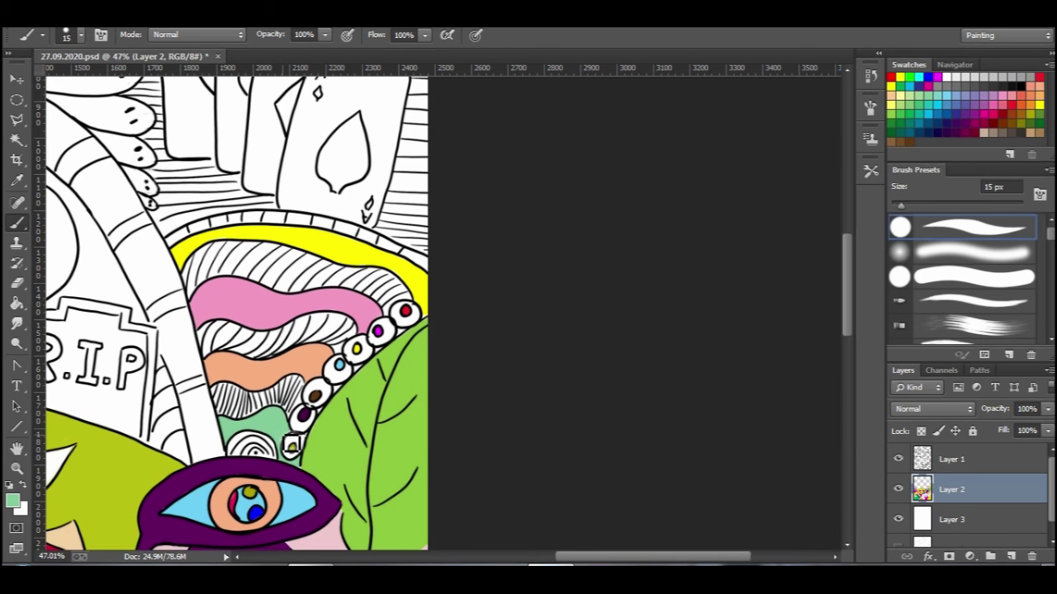
# Step: Fill the letters R.I.P on the tombstone with magenta using a 15 px brush
pyautogui.scroll(-6, 580, 292)
pyautogui.scroll(7, 389, 382)
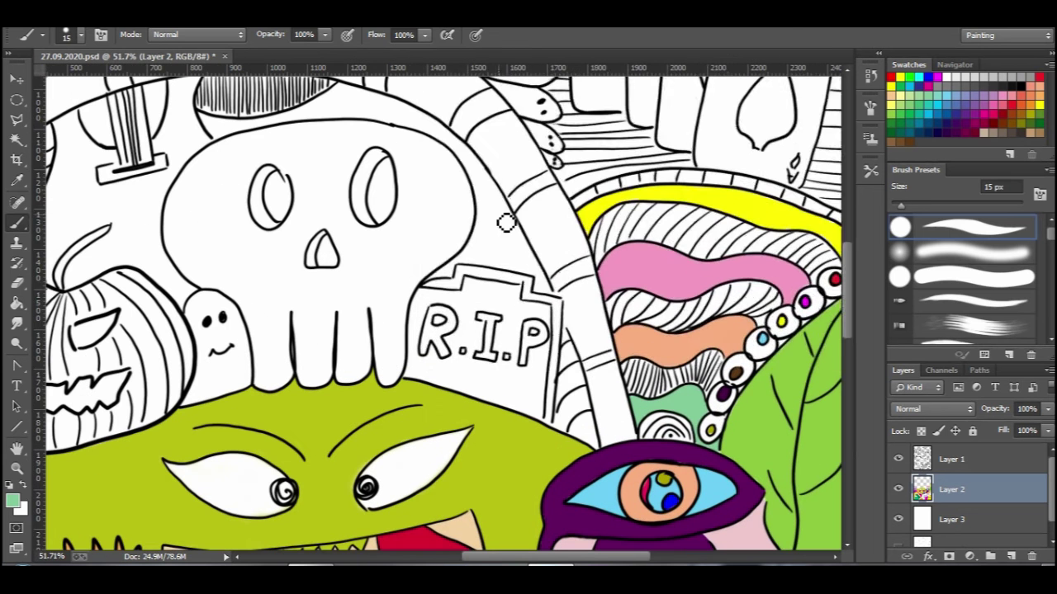
pyautogui.click(14, 501)
pyautogui.click(658, 320)
pyautogui.click(798, 120)
pyautogui.click(931, 76)
pyautogui.moveTo(438, 317); pyautogui.dragTo(460, 330)
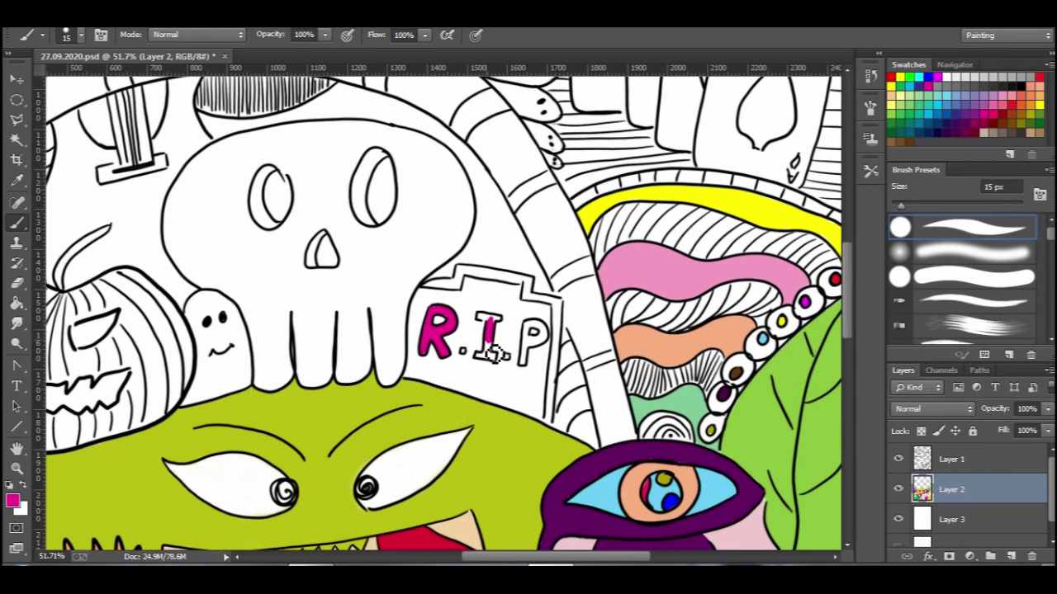
pyautogui.moveTo(525, 323); pyautogui.dragTo(538, 330)
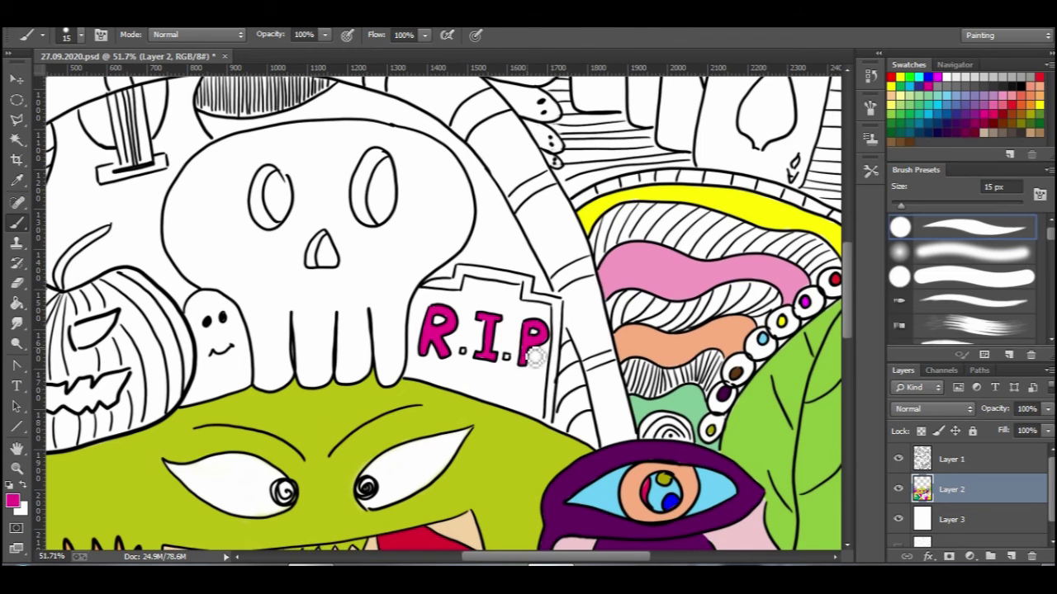
# Step: Fill the tombstone's thickness along its top and right edges with black
pyautogui.rightClick(516, 367)
pyautogui.press('Escape')
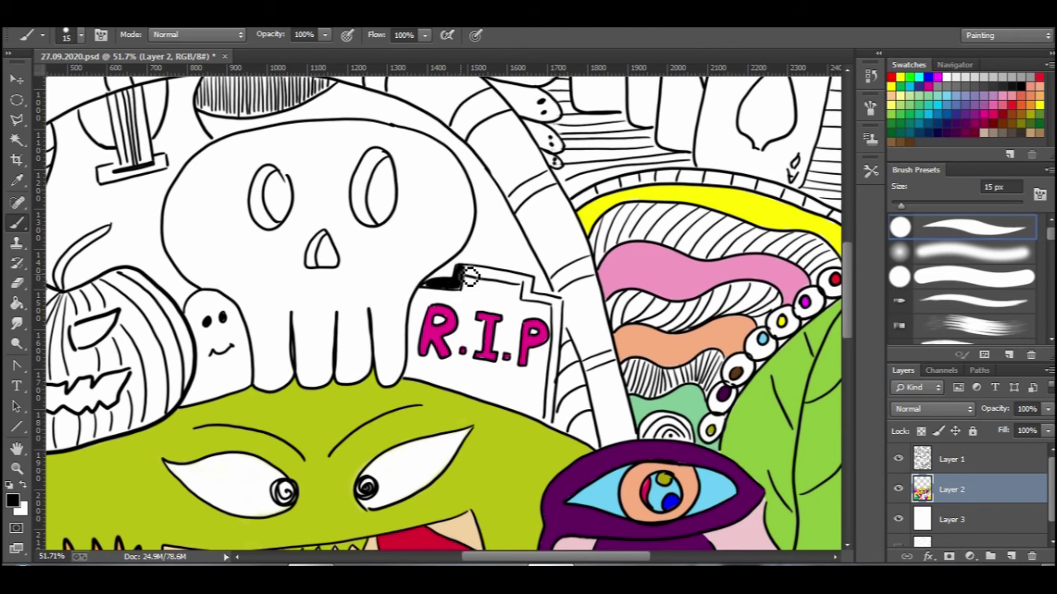
pyautogui.moveTo(435, 286)
pyautogui.mouseDown()
pyautogui.moveTo(507, 282)
pyautogui.moveTo(466, 275)
pyautogui.moveTo(541, 306)
pyautogui.mouseUp()
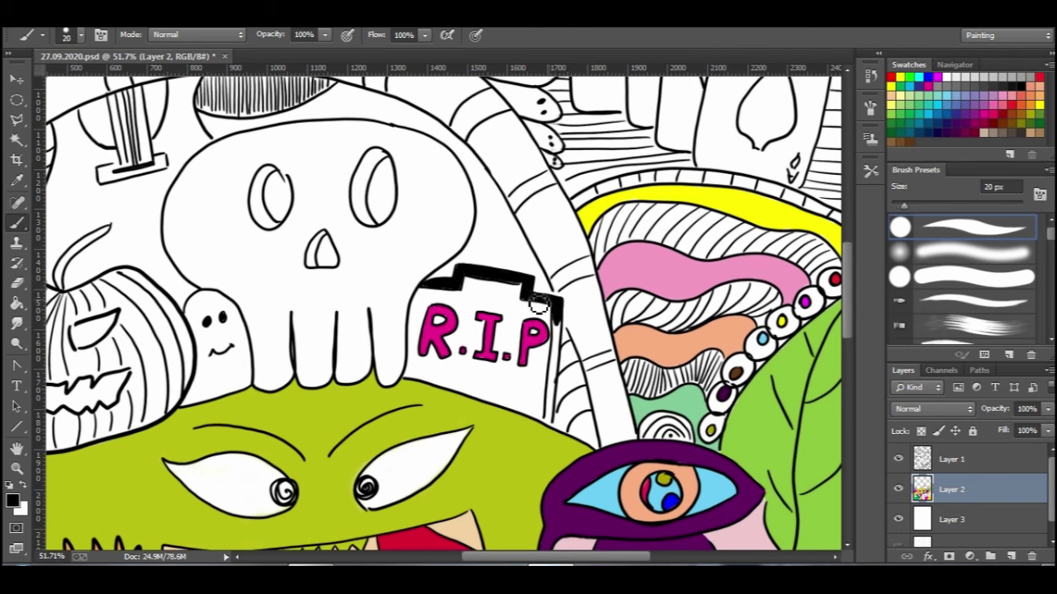
pyautogui.moveTo(538, 306)
pyautogui.mouseDown()
pyautogui.moveTo(565, 319)
pyautogui.moveTo(555, 430)
pyautogui.mouseUp()
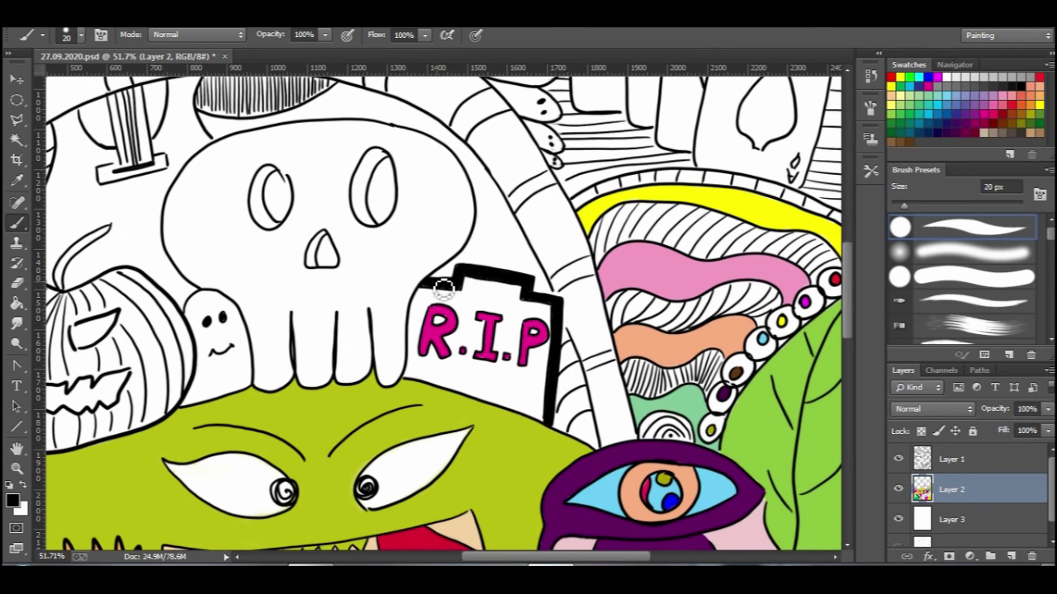
# Step: Enlarge the brush to 35 px and choose the Pastel Cyan swatch as the foreground colour
pyautogui.press(']')
pyautogui.press(']')
pyautogui.press(']')
pyautogui.doubleClick(946, 95)
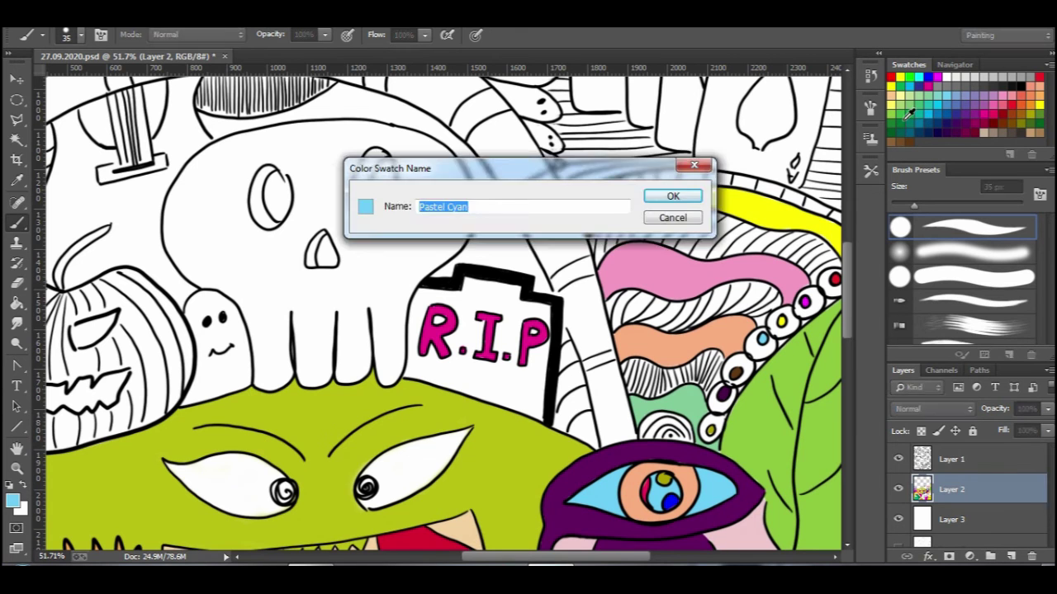
pyautogui.click(672, 196)
# Step: Try filling the tombstone's face around the letters with Pastel Cyan, adjusting the brush size to 25 px
pyautogui.moveTo(471, 284)
pyautogui.mouseDown()
pyautogui.moveTo(465, 328)
pyautogui.moveTo(482, 335)
pyautogui.moveTo(470, 309)
pyautogui.moveTo(467, 357)
pyautogui.moveTo(479, 327)
pyautogui.moveTo(475, 363)
pyautogui.moveTo(482, 293)
pyautogui.moveTo(507, 347)
pyautogui.moveTo(506, 384)
pyautogui.moveTo(412, 382)
pyautogui.moveTo(417, 307)
pyautogui.moveTo(421, 345)
pyautogui.mouseUp()
pyautogui.hotkey('ctrl', 'z')
pyautogui.press('[')
pyautogui.press('[')
pyautogui.press('[')
pyautogui.press('[')
pyautogui.press('[')
pyautogui.press(']')
pyautogui.press(']')
pyautogui.press(']')
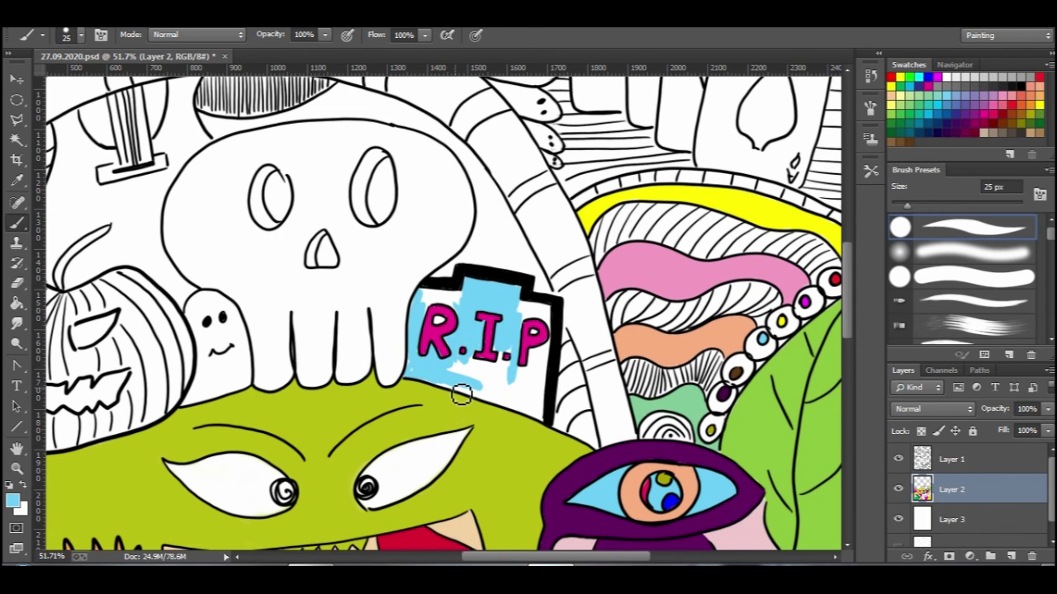
# Step: Undo all the cyan strokes on the tombstone's face
pyautogui.hotkey('ctrl', 'alt', 'z')
pyautogui.hotkey('ctrl', 'alt', 'z')
pyautogui.hotkey('ctrl', 'alt', 'z')
pyautogui.hotkey('ctrl', 'alt', 'z')
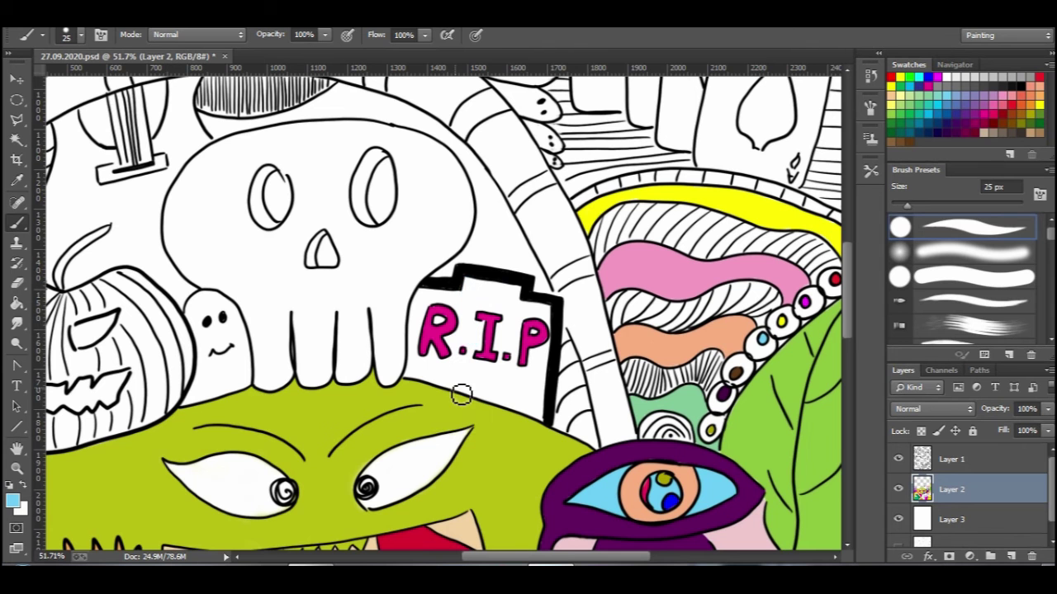
# Step: Paint the left side of the skull Pastel Cyan, from its crown down to the first tooth
pyautogui.press(']')
pyautogui.moveTo(302, 169)
pyautogui.mouseDown()
pyautogui.moveTo(298, 221)
pyautogui.moveTo(291, 281)
pyautogui.moveTo(250, 176)
pyautogui.moveTo(293, 156)
pyautogui.moveTo(200, 173)
pyautogui.moveTo(175, 232)
pyautogui.moveTo(262, 358)
pyautogui.moveTo(292, 285)
pyautogui.moveTo(257, 301)
pyautogui.moveTo(241, 159)
pyautogui.moveTo(196, 222)
pyautogui.moveTo(227, 240)
pyautogui.moveTo(277, 384)
pyautogui.mouseUp()
pyautogui.hotkey('ctrl', 'alt', 'z')
pyautogui.moveTo(307, 147)
pyautogui.mouseDown()
pyautogui.moveTo(290, 272)
pyautogui.moveTo(283, 142)
pyautogui.moveTo(213, 153)
pyautogui.moveTo(248, 227)
pyautogui.moveTo(279, 160)
pyautogui.moveTo(189, 193)
pyautogui.moveTo(266, 265)
pyautogui.moveTo(193, 236)
pyautogui.moveTo(227, 285)
pyautogui.moveTo(220, 255)
pyautogui.moveTo(258, 288)
pyautogui.moveTo(260, 376)
pyautogui.moveTo(288, 366)
pyautogui.mouseUp()
pyautogui.press('[')
pyautogui.press('[')
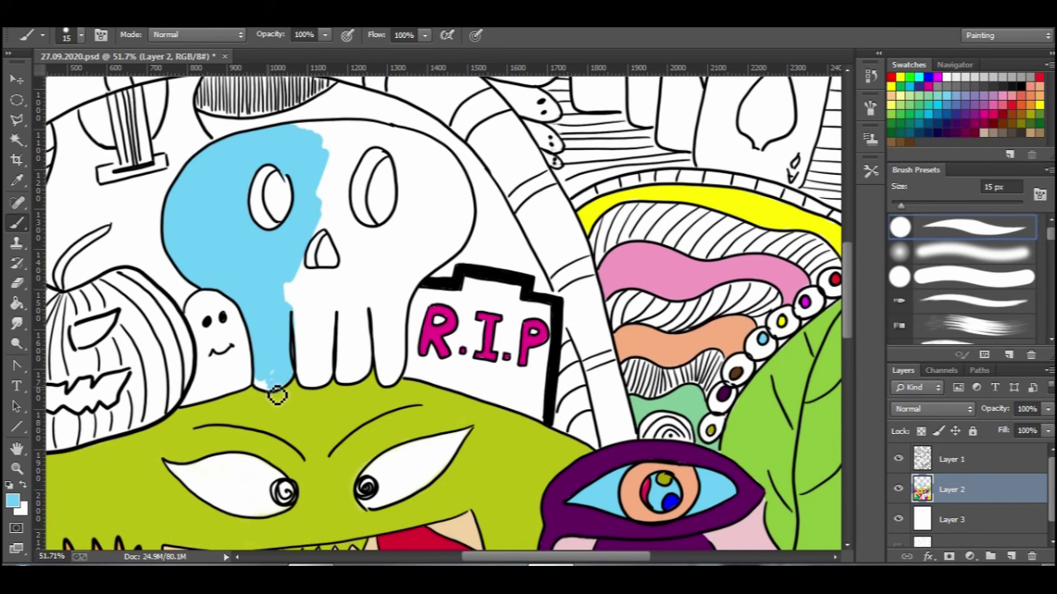
# Step: Paint the skull's remaining teeth, centre and right side Pastel Cyan, leaving the eye sockets and nose white
pyautogui.moveTo(314, 328)
pyautogui.mouseDown()
pyautogui.moveTo(302, 378)
pyautogui.moveTo(339, 338)
pyautogui.moveTo(304, 376)
pyautogui.moveTo(347, 385)
pyautogui.moveTo(381, 326)
pyautogui.moveTo(397, 375)
pyautogui.moveTo(410, 369)
pyautogui.moveTo(391, 372)
pyautogui.moveTo(410, 312)
pyautogui.mouseUp()
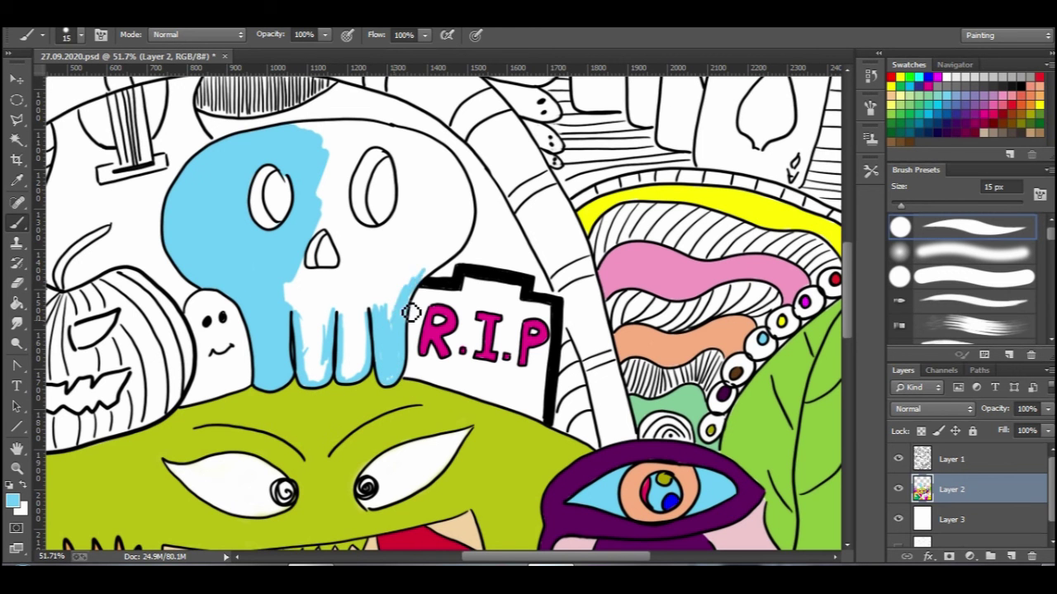
pyautogui.moveTo(393, 390)
pyautogui.mouseDown()
pyautogui.moveTo(406, 174)
pyautogui.moveTo(375, 270)
pyautogui.moveTo(351, 206)
pyautogui.moveTo(323, 206)
pyautogui.moveTo(316, 237)
pyautogui.moveTo(397, 314)
pyautogui.moveTo(339, 230)
pyautogui.mouseUp()
pyautogui.press(']')
pyautogui.press(']')
pyautogui.moveTo(368, 265)
pyautogui.mouseDown()
pyautogui.moveTo(336, 307)
pyautogui.moveTo(363, 369)
pyautogui.moveTo(323, 377)
pyautogui.mouseUp()
pyautogui.moveTo(335, 312)
pyautogui.mouseDown()
pyautogui.moveTo(355, 306)
pyautogui.moveTo(318, 289)
pyautogui.mouseUp()
pyautogui.moveTo(433, 239)
pyautogui.mouseDown()
pyautogui.moveTo(454, 239)
pyautogui.moveTo(467, 200)
pyautogui.moveTo(419, 170)
pyautogui.moveTo(438, 154)
pyautogui.moveTo(411, 140)
pyautogui.mouseUp()
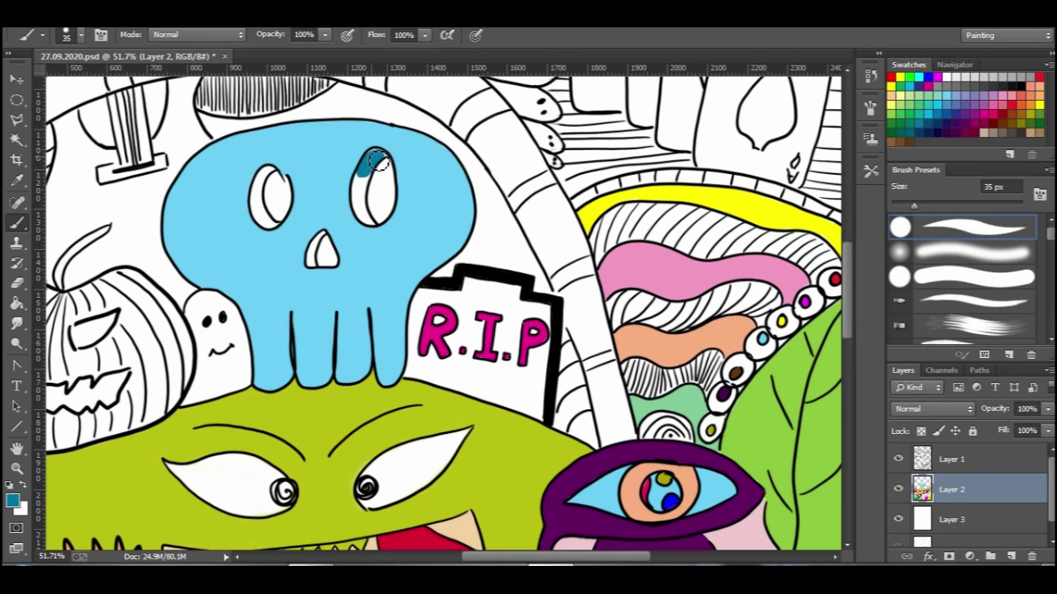
# Step: Paint the inner rims of the skull's eye sockets and nose dark blue with a 15 px brush
pyautogui.moveTo(373, 174); pyautogui.dragTo(368, 214)
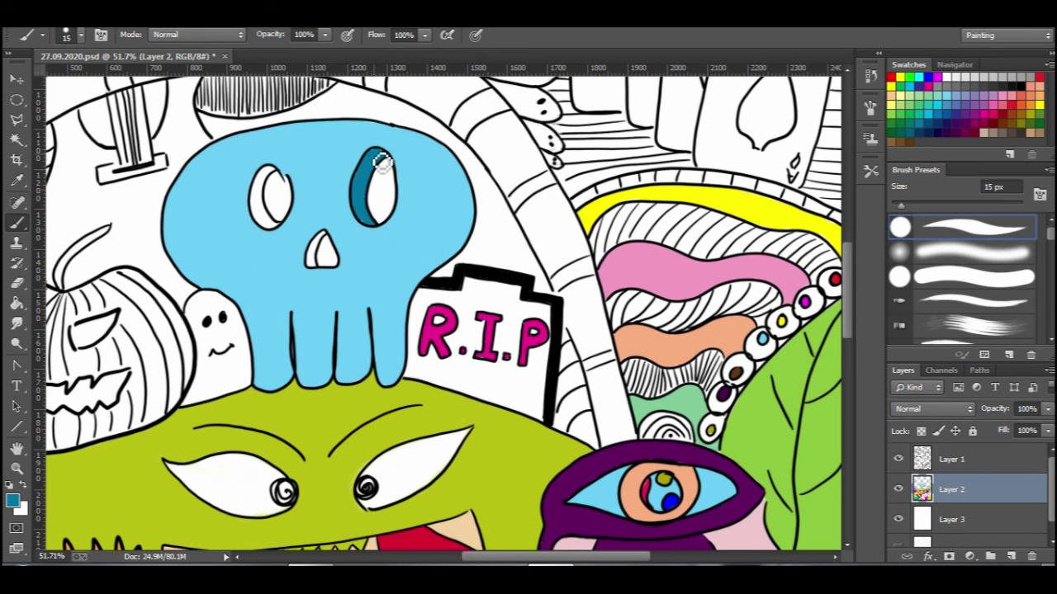
pyautogui.moveTo(271, 185)
pyautogui.mouseDown()
pyautogui.moveTo(284, 233)
pyautogui.moveTo(264, 215)
pyautogui.moveTo(269, 233)
pyautogui.moveTo(314, 250)
pyautogui.mouseUp()
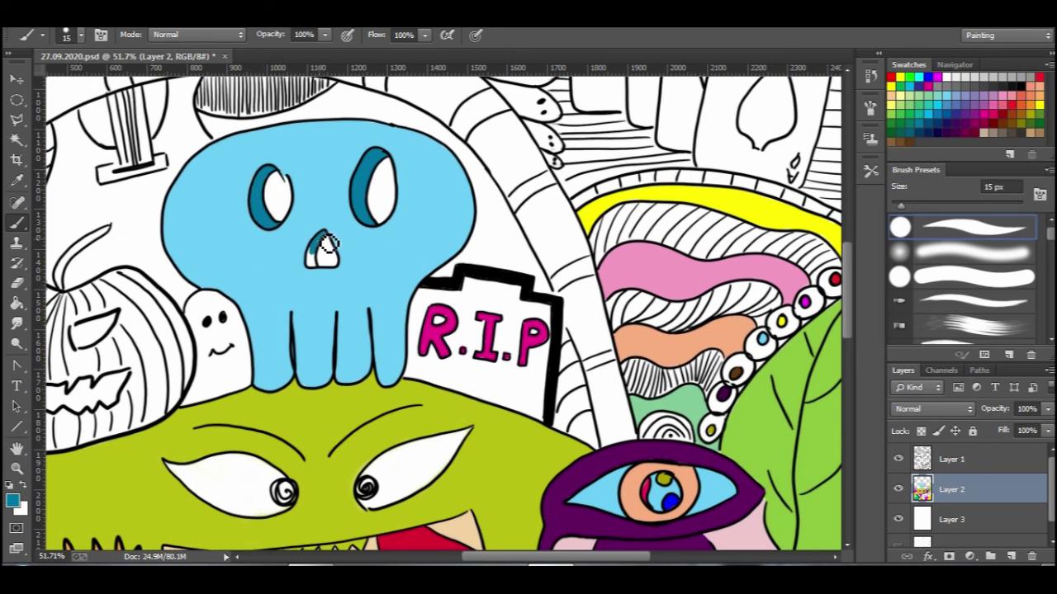
# Step: Paint the tombstone's face pink around the R.I.P lettering
pyautogui.doubleClick(991, 132)
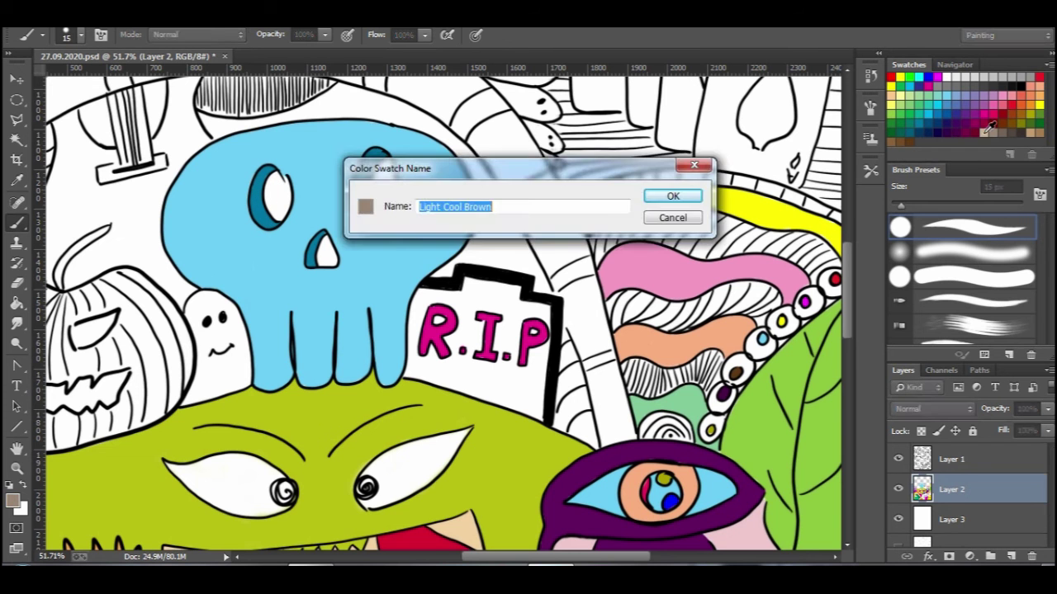
pyautogui.click(686, 198)
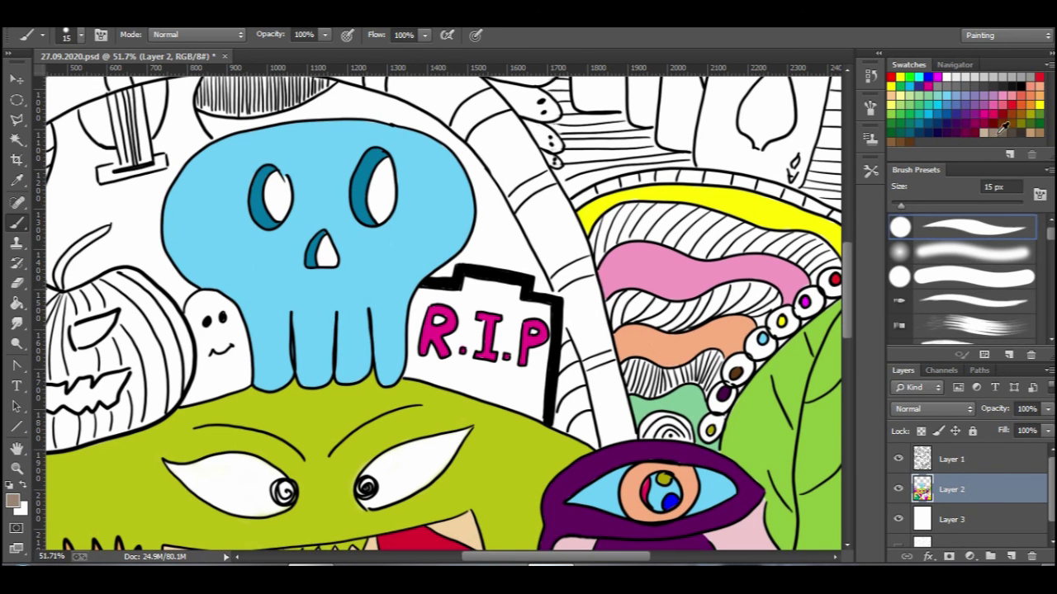
pyautogui.moveTo(467, 283)
pyautogui.mouseDown()
pyautogui.moveTo(462, 364)
pyautogui.moveTo(482, 332)
pyautogui.moveTo(469, 371)
pyautogui.mouseUp()
pyautogui.moveTo(470, 307)
pyautogui.mouseDown()
pyautogui.moveTo(434, 297)
pyautogui.moveTo(461, 309)
pyautogui.moveTo(467, 334)
pyautogui.moveTo(426, 315)
pyautogui.moveTo(432, 323)
pyautogui.moveTo(425, 305)
pyautogui.moveTo(421, 360)
pyautogui.moveTo(430, 377)
pyautogui.moveTo(459, 365)
pyautogui.moveTo(421, 368)
pyautogui.moveTo(419, 385)
pyautogui.moveTo(458, 383)
pyautogui.moveTo(454, 390)
pyautogui.moveTo(547, 426)
pyautogui.moveTo(544, 365)
pyautogui.moveTo(526, 401)
pyautogui.moveTo(520, 328)
pyautogui.moveTo(504, 344)
pyautogui.moveTo(519, 357)
pyautogui.moveTo(517, 403)
pyautogui.moveTo(506, 366)
pyautogui.moveTo(465, 374)
pyautogui.moveTo(506, 403)
pyautogui.moveTo(470, 397)
pyautogui.moveTo(515, 407)
pyautogui.moveTo(493, 388)
pyautogui.moveTo(523, 318)
pyautogui.moveTo(489, 330)
pyautogui.moveTo(480, 319)
pyautogui.moveTo(501, 289)
pyautogui.moveTo(475, 286)
pyautogui.moveTo(524, 309)
pyautogui.moveTo(497, 294)
pyautogui.moveTo(427, 297)
pyautogui.moveTo(419, 333)
pyautogui.moveTo(481, 314)
pyautogui.moveTo(533, 314)
pyautogui.moveTo(554, 315)
pyautogui.moveTo(557, 335)
pyautogui.moveTo(542, 323)
pyautogui.moveTo(557, 342)
pyautogui.mouseUp()
# Step: Touch up the tombstone's thick right border with sampled black using the 15 px brush
pyautogui.click(17, 181)
pyautogui.click(552, 381)
pyautogui.click(17, 223)
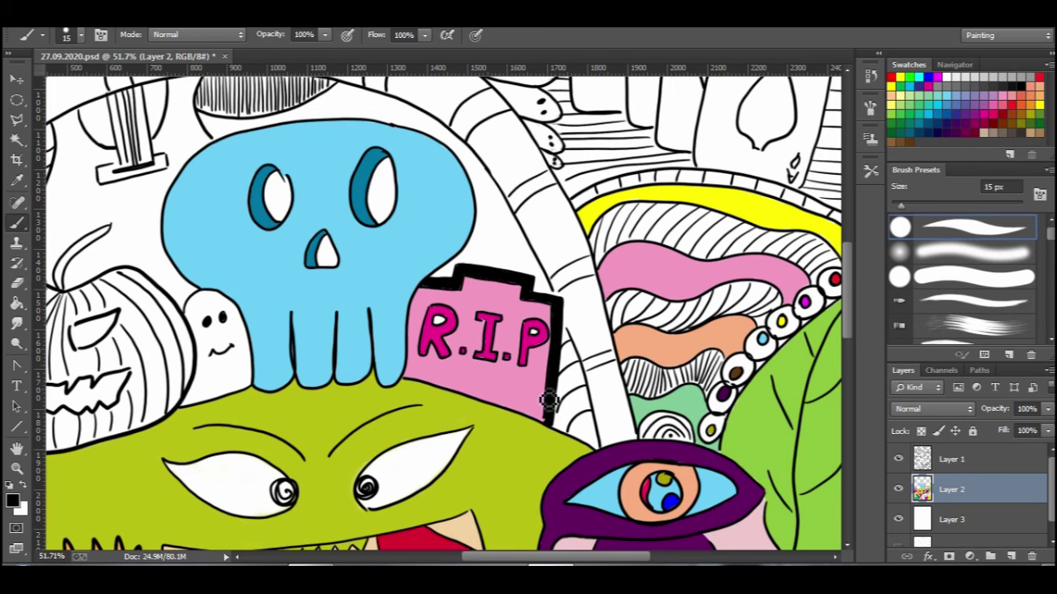
pyautogui.moveTo(548, 401); pyautogui.dragTo(554, 427)
# Step: Paint the small ghost between the pumpkin and the skull light gray
pyautogui.scroll(-1, 432, 304)
pyautogui.scroll(-5, 428, 303)
pyautogui.scroll(5, 347, 307)
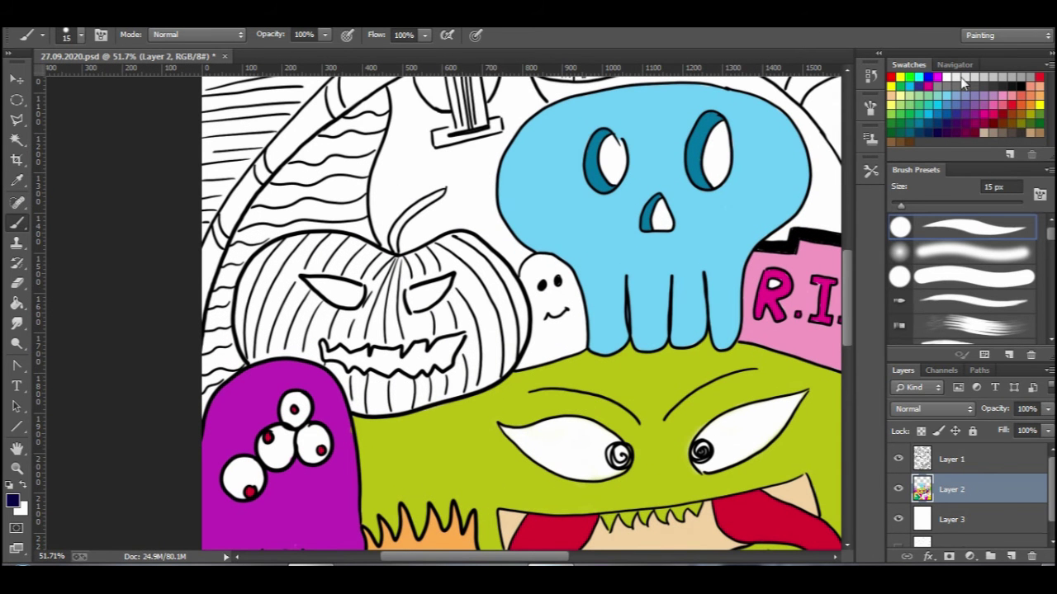
pyautogui.moveTo(562, 286)
pyautogui.mouseDown()
pyautogui.moveTo(530, 284)
pyautogui.moveTo(550, 315)
pyautogui.moveTo(558, 268)
pyautogui.moveTo(588, 308)
pyautogui.moveTo(571, 296)
pyautogui.moveTo(550, 338)
pyautogui.moveTo(547, 330)
pyautogui.moveTo(590, 358)
pyautogui.moveTo(581, 319)
pyautogui.moveTo(534, 362)
pyautogui.mouseUp()
pyautogui.doubleClick(971, 78)
pyautogui.click(683, 193)
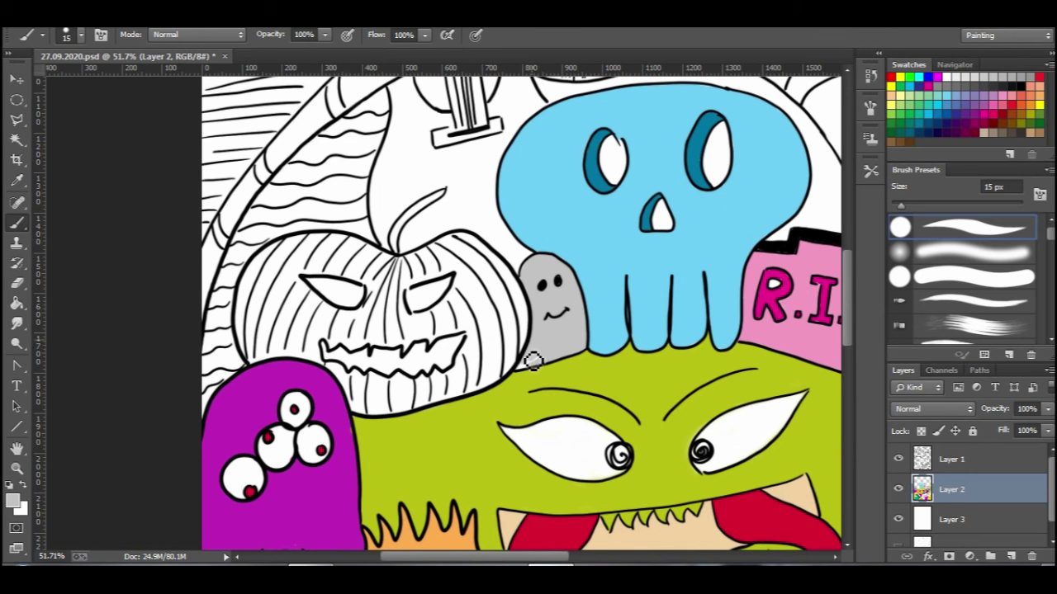
# Step: Paint the whole pumpkin orange with a 40 px brush, over the eyes and mouth as well
pyautogui.doubleClick(1033, 105)
pyautogui.click(683, 193)
pyautogui.press(']')
pyautogui.press(']')
pyautogui.press(']')
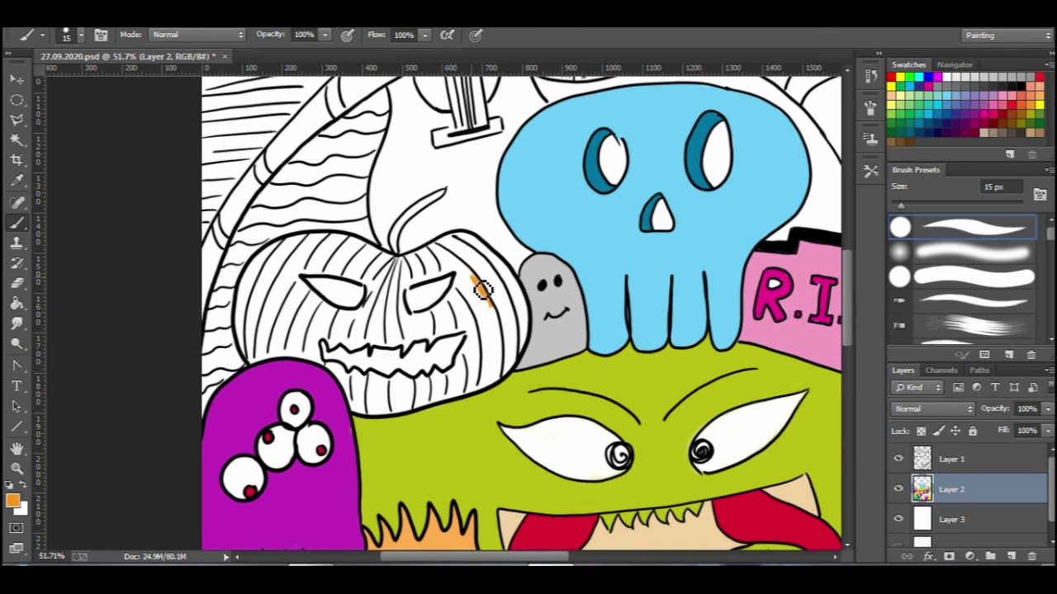
pyautogui.moveTo(457, 255)
pyautogui.mouseDown()
pyautogui.moveTo(521, 345)
pyautogui.moveTo(417, 290)
pyautogui.moveTo(396, 248)
pyautogui.moveTo(413, 380)
pyautogui.moveTo(521, 355)
pyautogui.moveTo(443, 366)
pyautogui.moveTo(347, 264)
pyautogui.moveTo(281, 243)
pyautogui.moveTo(248, 305)
pyautogui.moveTo(365, 264)
pyautogui.mouseUp()
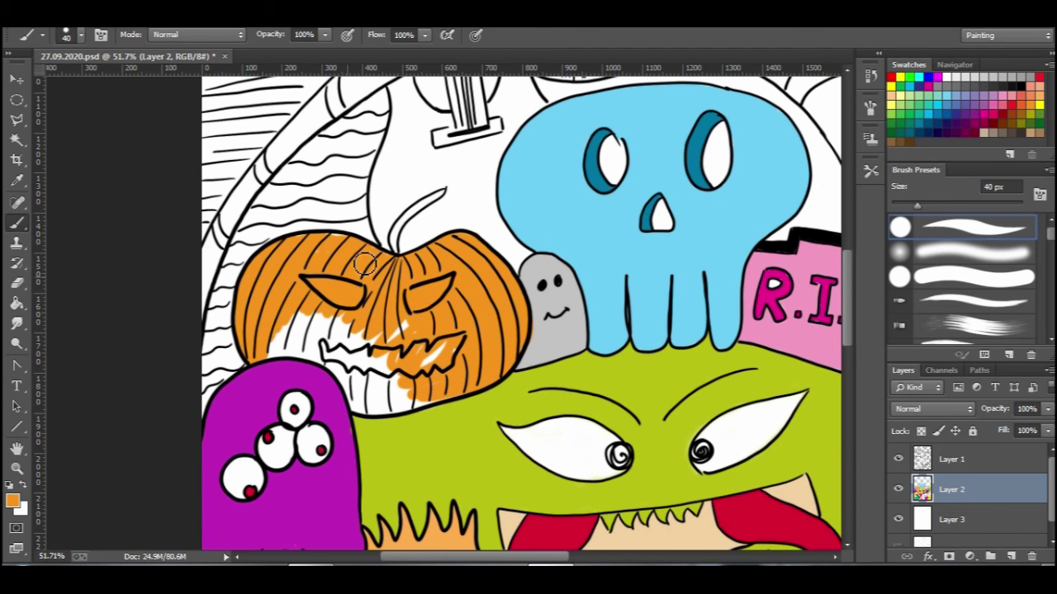
pyautogui.moveTo(271, 283)
pyautogui.mouseDown()
pyautogui.moveTo(318, 345)
pyautogui.moveTo(285, 355)
pyautogui.moveTo(356, 405)
pyautogui.moveTo(491, 373)
pyautogui.moveTo(416, 392)
pyautogui.moveTo(405, 320)
pyautogui.moveTo(372, 392)
pyautogui.moveTo(402, 410)
pyautogui.mouseUp()
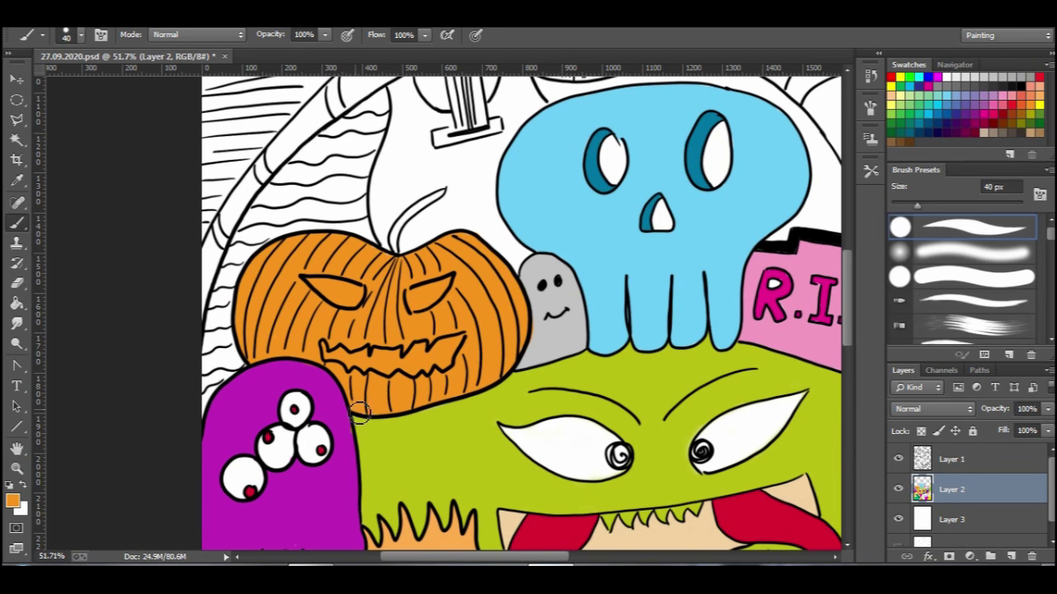
# Step: Paint both of the pumpkin's eyes red-orange with the 40 px brush
pyautogui.keyDown('alt'); pyautogui.click(560, 341); pyautogui.keyUp('alt')
pyautogui.doubleClick(1031, 85)
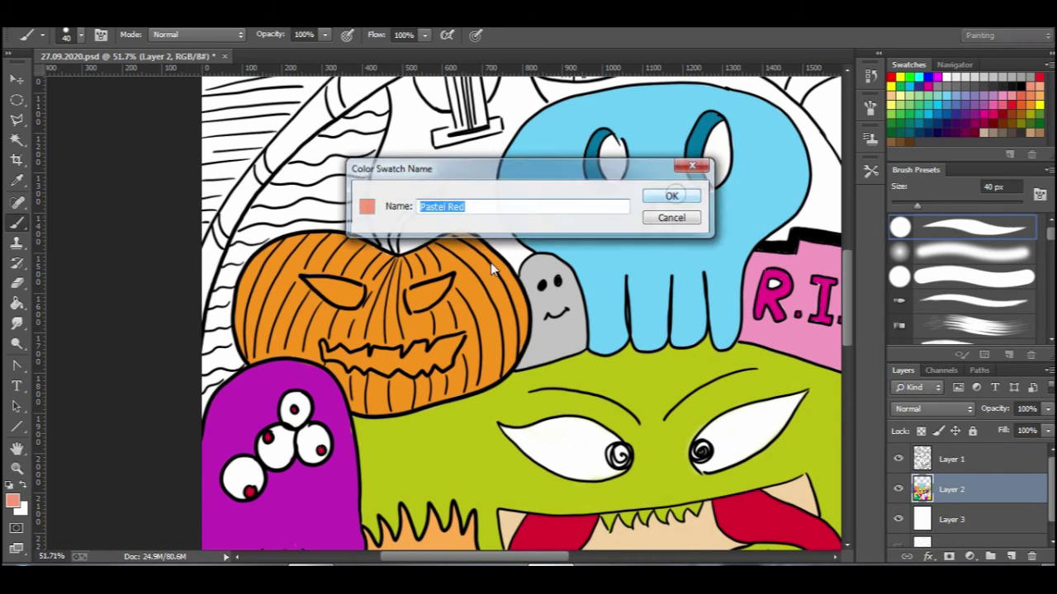
pyautogui.click(672, 196)
pyautogui.moveTo(446, 283)
pyautogui.mouseDown()
pyautogui.moveTo(421, 297)
pyautogui.moveTo(426, 307)
pyautogui.moveTo(441, 287)
pyautogui.mouseUp()
pyautogui.click(1029, 99)
pyautogui.press('Return')
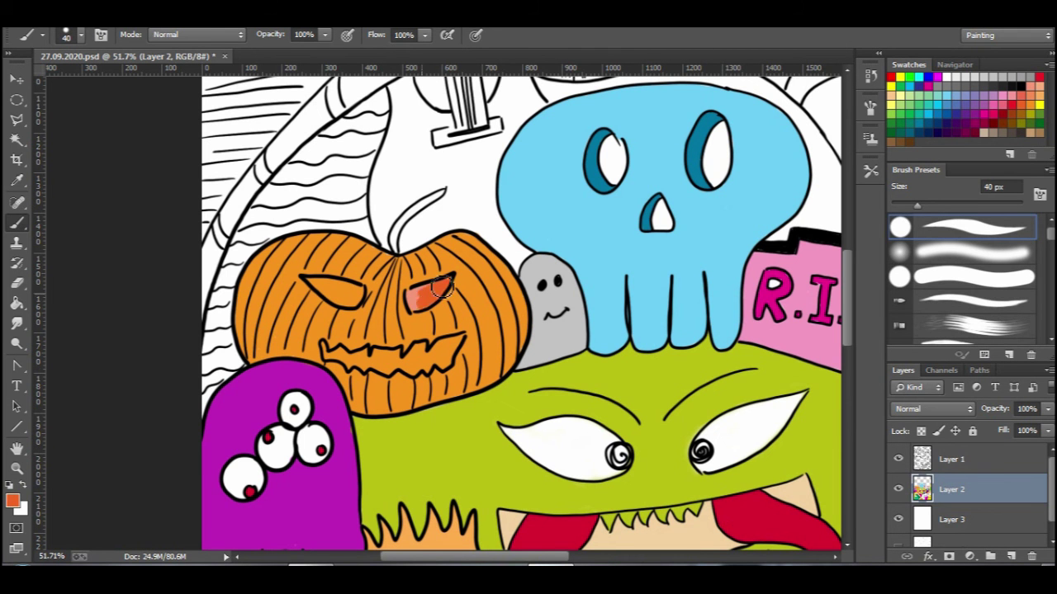
pyautogui.moveTo(363, 299)
pyautogui.mouseDown()
pyautogui.moveTo(316, 285)
pyautogui.moveTo(362, 299)
pyautogui.mouseUp()
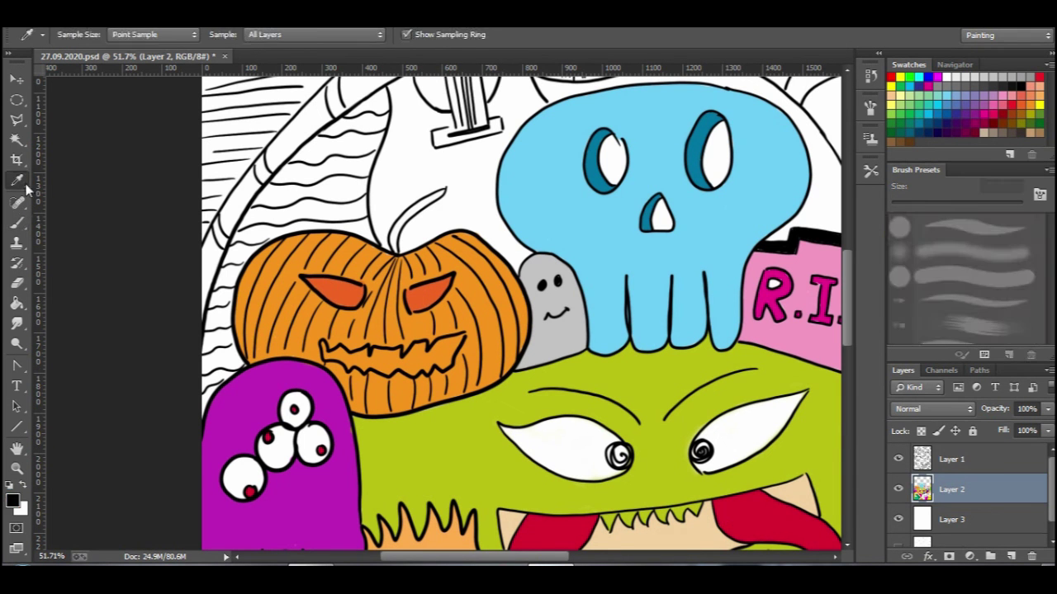
# Step: Paint the pumpkin's stem in the eyes' red-orange with a 15 px brush
pyautogui.keyDown('alt'); pyautogui.click(373, 281); pyautogui.keyUp('alt')
pyautogui.keyDown('alt'); pyautogui.click(351, 295); pyautogui.keyUp('alt')
pyautogui.press('[')
pyautogui.press('[')
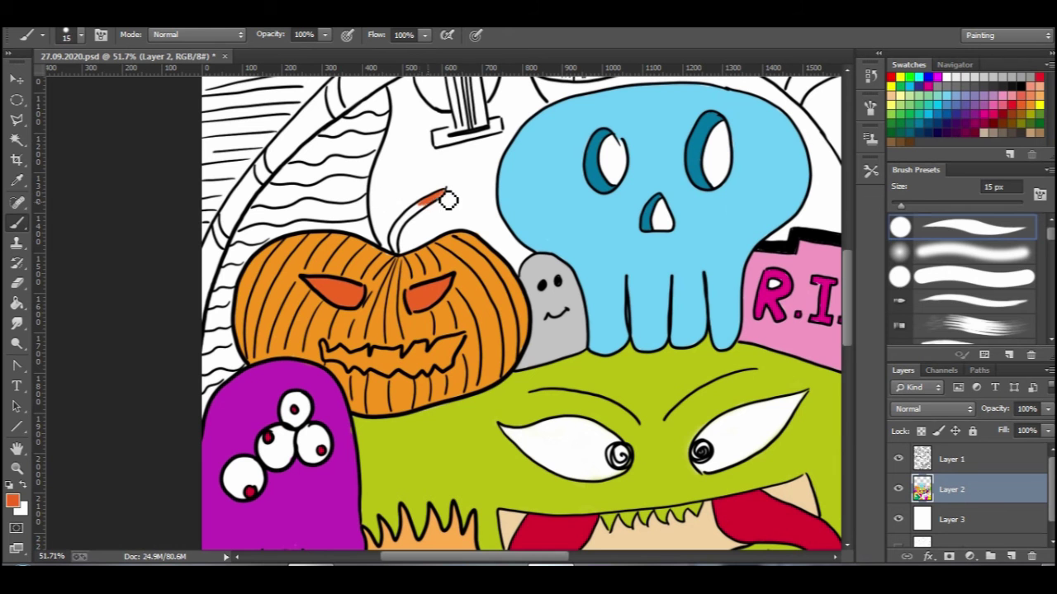
pyautogui.moveTo(448, 200); pyautogui.dragTo(399, 246)
# Step: Paint the pumpkin's jagged mouth white with the 15 px brush
pyautogui.click(18, 181)
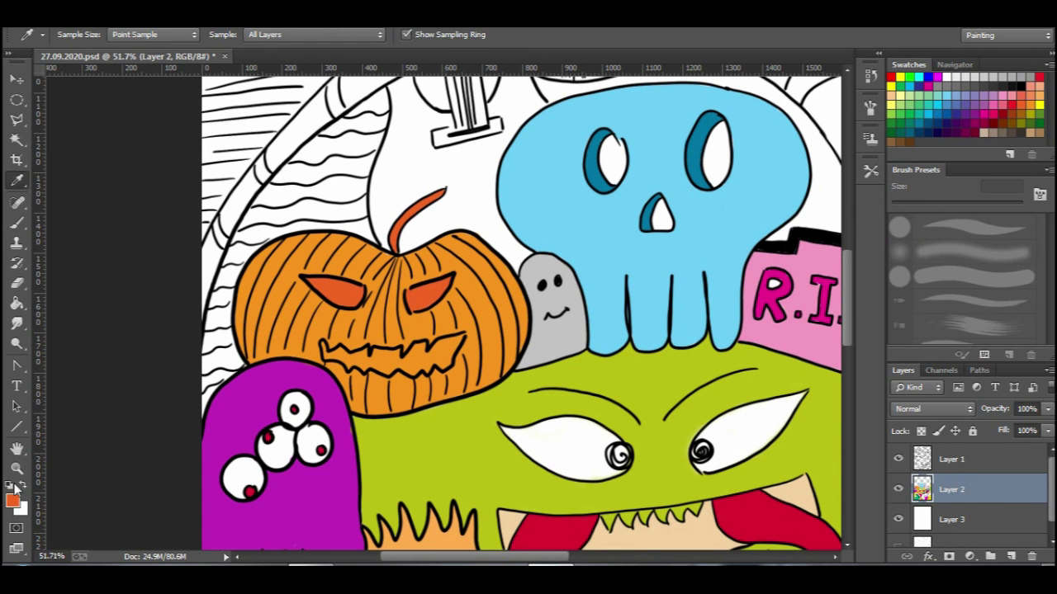
pyautogui.click(10, 485)
pyautogui.click(22, 486)
pyautogui.click(17, 223)
pyautogui.moveTo(454, 343)
pyautogui.mouseDown()
pyautogui.moveTo(449, 376)
pyautogui.moveTo(432, 356)
pyautogui.moveTo(419, 360)
pyautogui.moveTo(441, 369)
pyautogui.moveTo(388, 356)
pyautogui.moveTo(405, 376)
pyautogui.moveTo(447, 347)
pyautogui.moveTo(356, 372)
pyautogui.moveTo(336, 358)
pyautogui.moveTo(369, 357)
pyautogui.mouseUp()
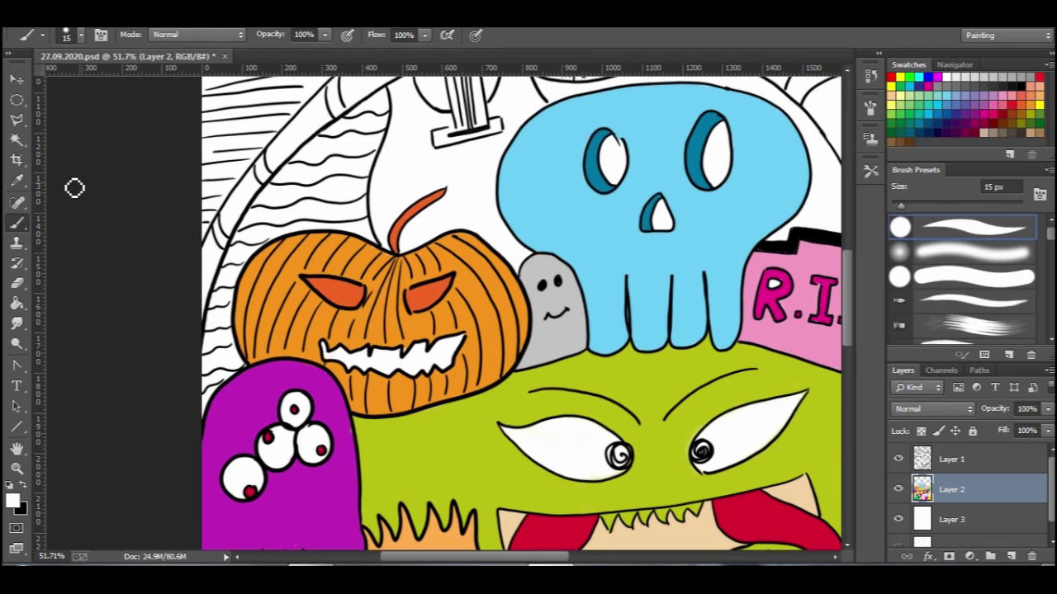
# Step: Paint the large spade on the front playing card crimson with a 40 px brush
pyautogui.keyDown('alt'); pyautogui.click(418, 350); pyautogui.keyUp('alt')
pyautogui.scroll(-8, 257, 288)
pyautogui.scroll(7, 652, 104)
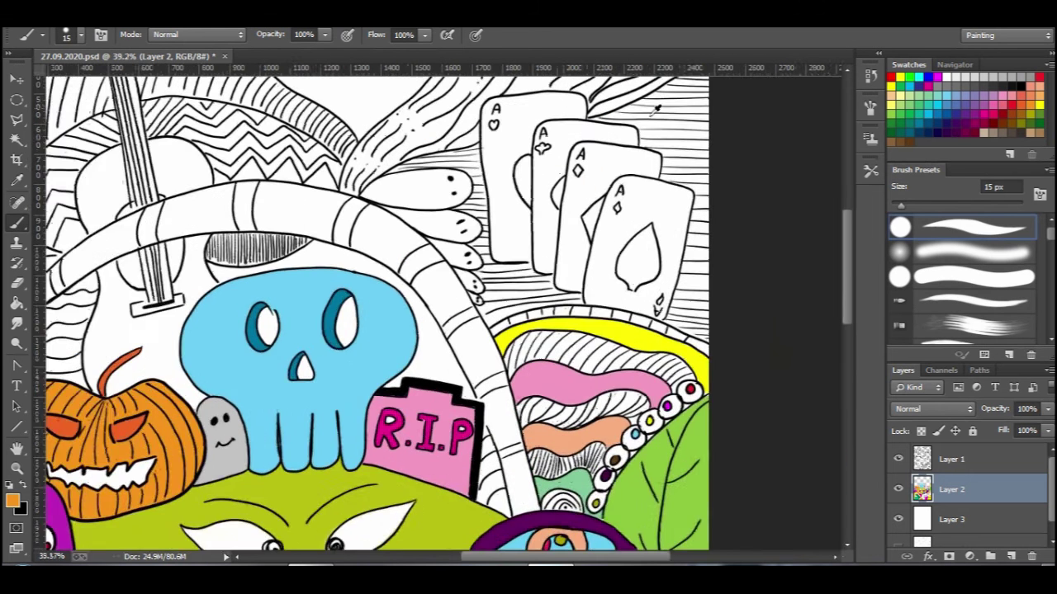
pyautogui.click(994, 112)
pyautogui.click(16, 175)
pyautogui.press('b')
pyautogui.moveTo(643, 264)
pyautogui.mouseDown()
pyautogui.moveTo(619, 314)
pyautogui.moveTo(652, 307)
pyautogui.moveTo(635, 298)
pyautogui.mouseUp()
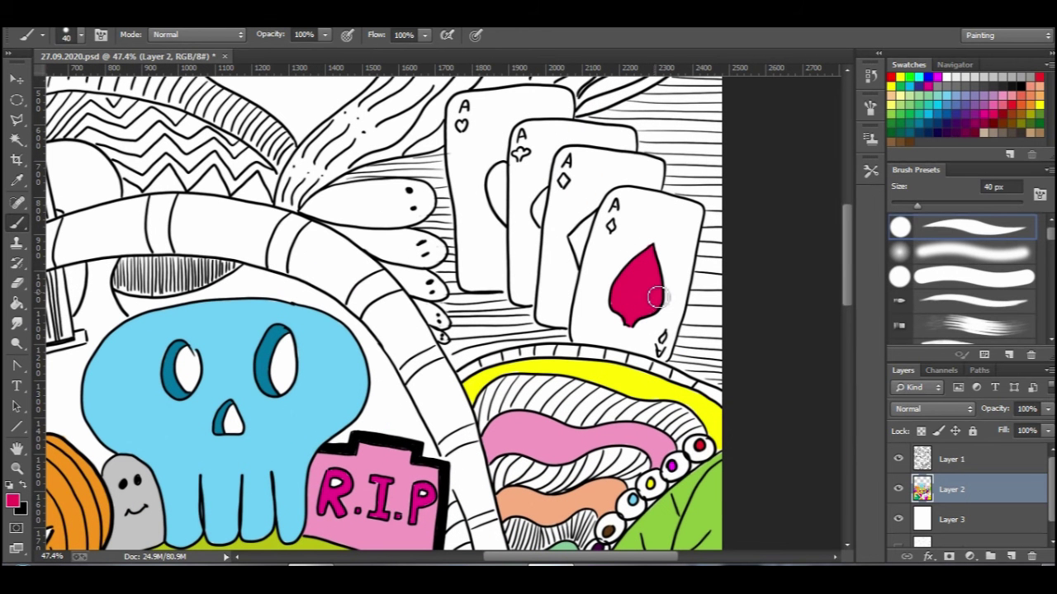
# Step: Paint the front card's small corner symbols crimson and the next card's diamonds cyan with a 15 px brush
pyautogui.press('[')
pyautogui.press('[')
pyautogui.press('[')
pyautogui.press('[')
pyautogui.press('[')
pyautogui.click(610, 225)
pyautogui.click(661, 338)
pyautogui.click(928, 76)
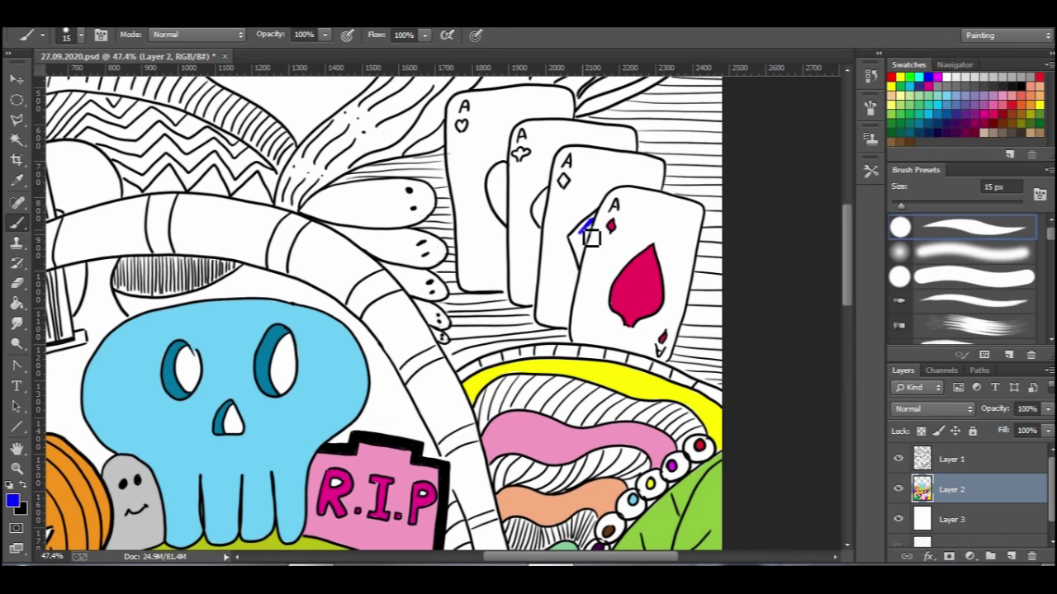
pyautogui.moveTo(599, 228); pyautogui.dragTo(587, 266)
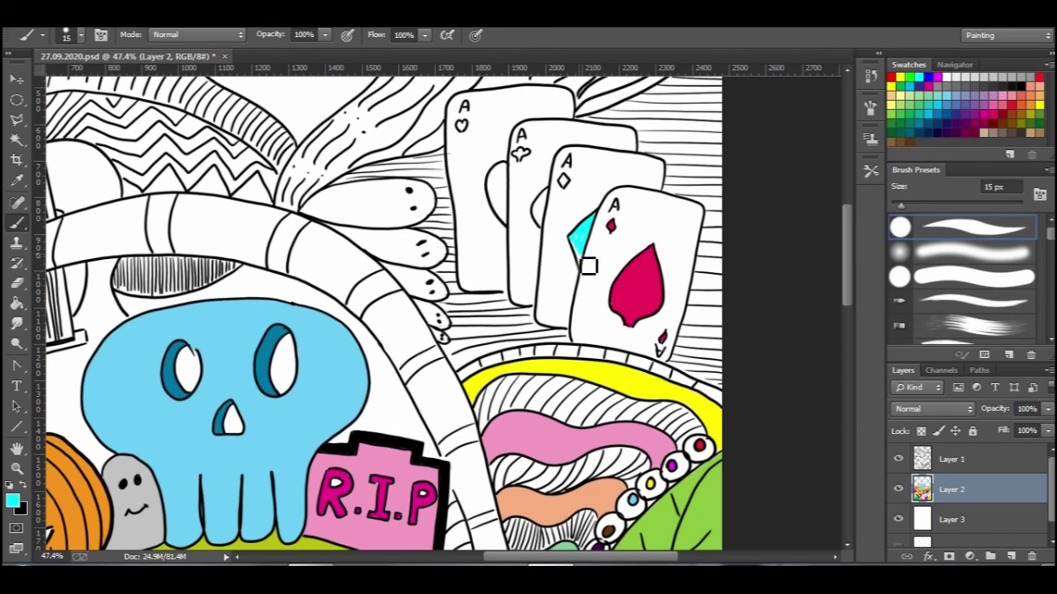
pyautogui.click(970, 122)
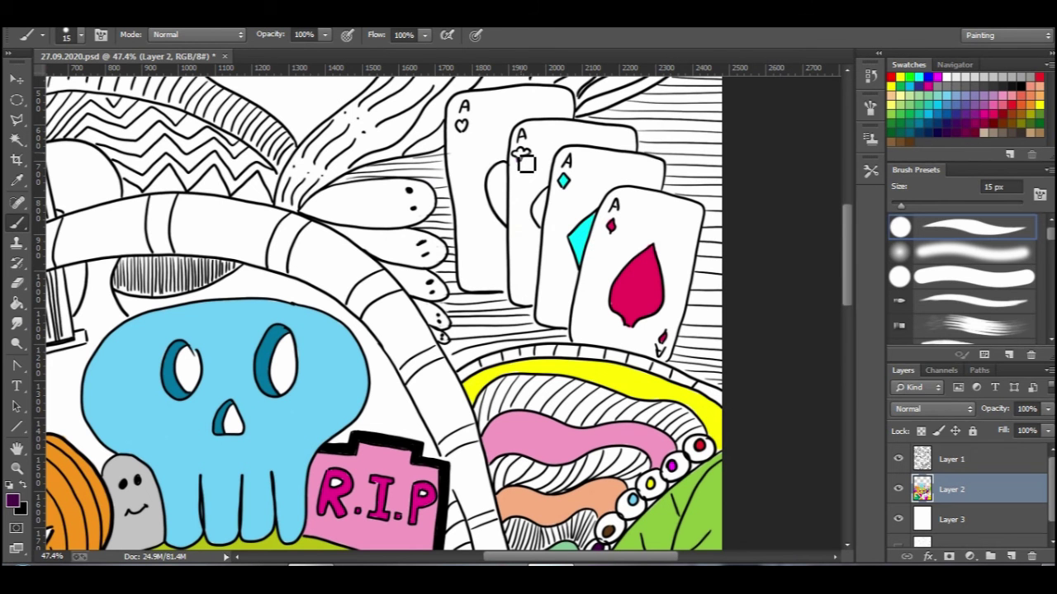
pyautogui.moveTo(551, 223)
pyautogui.mouseDown()
pyautogui.moveTo(559, 198)
pyautogui.moveTo(512, 174)
pyautogui.moveTo(514, 228)
pyautogui.mouseUp()
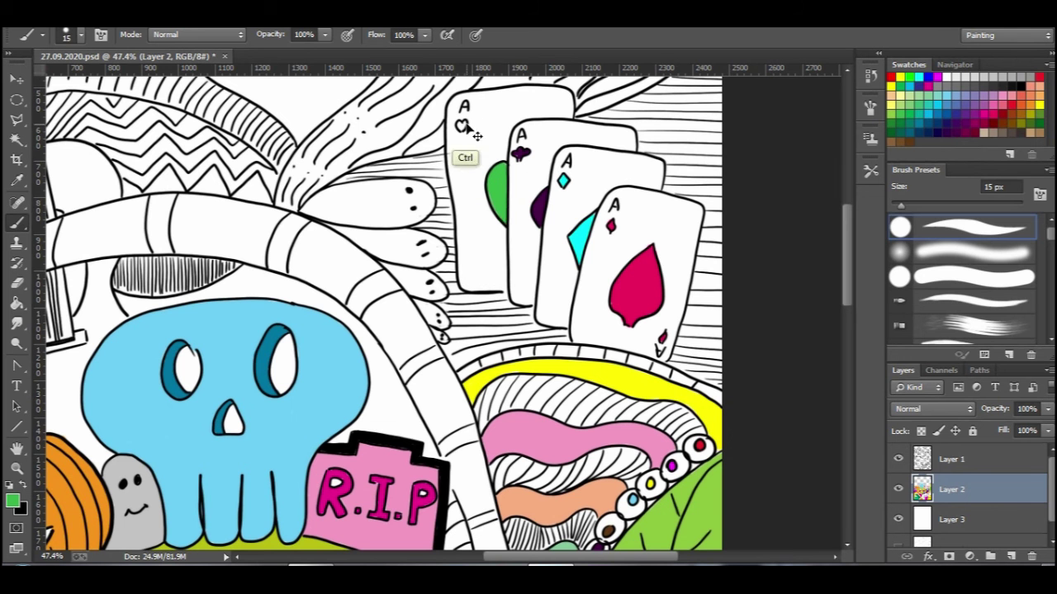
pyautogui.hotkey('ctrl', 'alt', 'z')
pyautogui.hotkey('ctrl', 'alt', 'z')
pyautogui.hotkey('ctrl', 'alt', 'z')
pyautogui.hotkey('ctrl', 'alt', 'z')
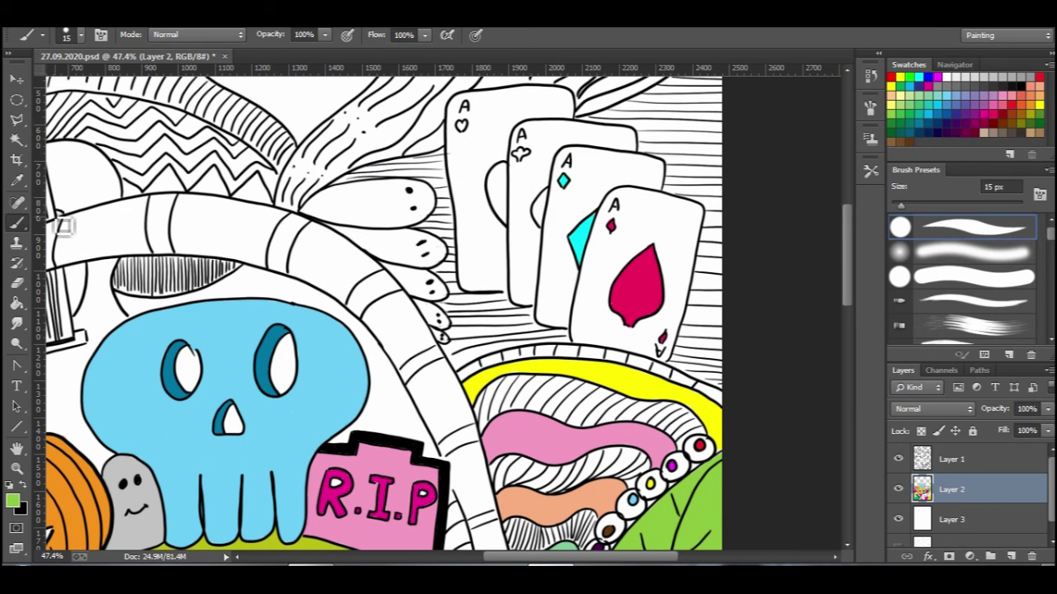
# Step: Paint the club card's symbols light green and the rearmost card's small heart and large symbol light violet
pyautogui.moveTo(538, 197); pyautogui.dragTo(549, 222)
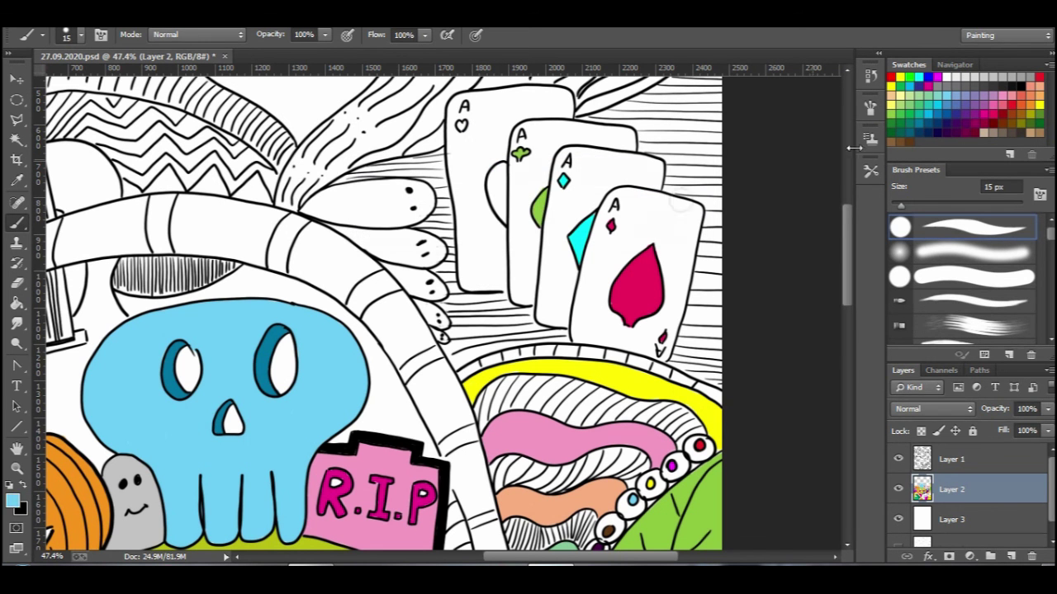
pyautogui.doubleClick(974, 96)
pyautogui.click(679, 200)
pyautogui.moveTo(509, 176); pyautogui.dragTo(505, 220)
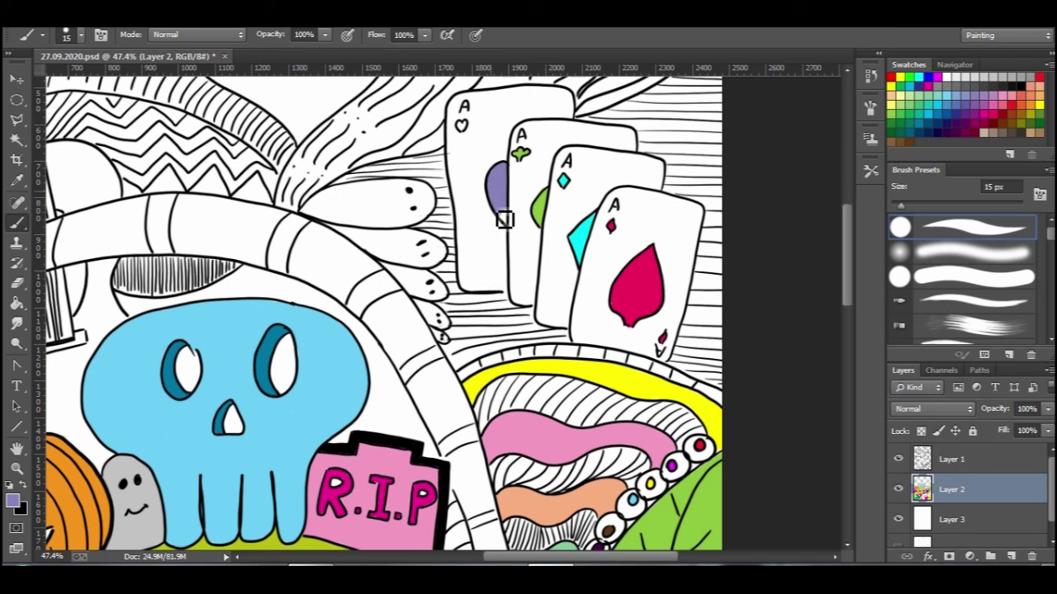
pyautogui.click(465, 127)
# Step: Paint the faces of all four playing cards light gray around their symbols, using a 35 px brush for the large areas
pyautogui.click(996, 76)
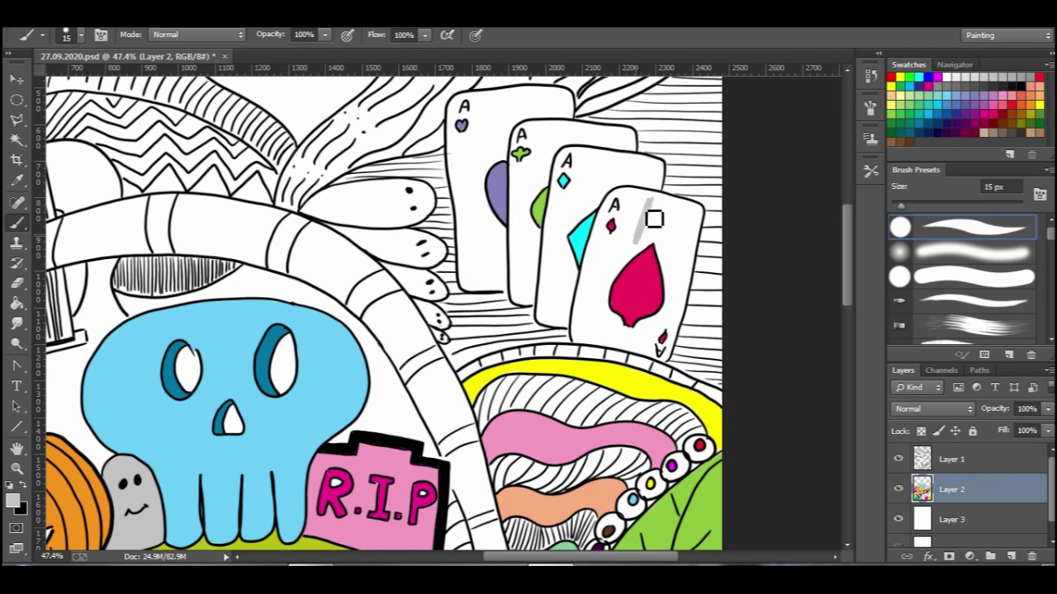
pyautogui.moveTo(647, 225)
pyautogui.mouseDown()
pyautogui.moveTo(639, 249)
pyautogui.moveTo(643, 203)
pyautogui.moveTo(628, 222)
pyautogui.moveTo(636, 170)
pyautogui.moveTo(651, 196)
pyautogui.moveTo(663, 181)
pyautogui.moveTo(669, 196)
pyautogui.moveTo(649, 201)
pyautogui.moveTo(640, 154)
pyautogui.moveTo(643, 169)
pyautogui.moveTo(617, 159)
pyautogui.moveTo(600, 177)
pyautogui.moveTo(555, 126)
pyautogui.moveTo(525, 142)
pyautogui.moveTo(541, 121)
pyautogui.moveTo(574, 121)
pyautogui.moveTo(633, 158)
pyautogui.moveTo(621, 136)
pyautogui.moveTo(576, 205)
pyautogui.moveTo(578, 227)
pyautogui.moveTo(561, 178)
pyautogui.moveTo(559, 230)
pyautogui.moveTo(558, 205)
pyautogui.moveTo(582, 285)
pyautogui.moveTo(550, 247)
pyautogui.moveTo(576, 299)
pyautogui.moveTo(546, 312)
pyautogui.moveTo(550, 324)
pyautogui.moveTo(575, 328)
pyautogui.moveTo(615, 218)
pyautogui.moveTo(594, 279)
pyautogui.moveTo(623, 220)
pyautogui.moveTo(616, 246)
pyautogui.moveTo(637, 238)
pyautogui.moveTo(588, 304)
pyautogui.moveTo(622, 340)
pyautogui.moveTo(649, 333)
pyautogui.moveTo(670, 316)
pyautogui.moveTo(673, 283)
pyautogui.moveTo(656, 223)
pyautogui.moveTo(651, 249)
pyautogui.mouseUp()
pyautogui.press(']')
pyautogui.press(']')
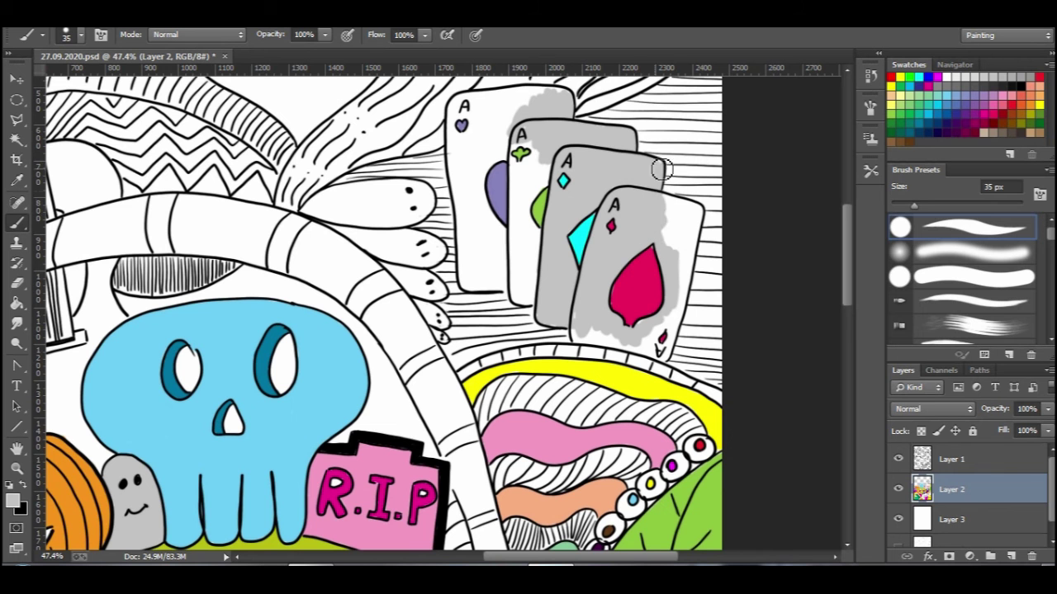
pyautogui.moveTo(662, 169)
pyautogui.mouseDown()
pyautogui.moveTo(669, 238)
pyautogui.moveTo(702, 224)
pyautogui.moveTo(682, 284)
pyautogui.moveTo(670, 222)
pyautogui.moveTo(675, 307)
pyautogui.moveTo(686, 314)
pyautogui.moveTo(663, 361)
pyautogui.moveTo(675, 336)
pyautogui.moveTo(664, 334)
pyautogui.moveTo(655, 356)
pyautogui.moveTo(584, 316)
pyautogui.moveTo(602, 346)
pyautogui.moveTo(587, 305)
pyautogui.moveTo(563, 329)
pyautogui.moveTo(539, 144)
pyautogui.moveTo(517, 170)
pyautogui.moveTo(533, 164)
pyautogui.moveTo(537, 175)
pyautogui.moveTo(518, 207)
pyautogui.moveTo(536, 261)
pyautogui.moveTo(536, 240)
pyautogui.moveTo(517, 266)
pyautogui.moveTo(538, 308)
pyautogui.moveTo(551, 254)
pyautogui.moveTo(528, 99)
pyautogui.moveTo(559, 111)
pyautogui.moveTo(515, 142)
pyautogui.moveTo(510, 104)
pyautogui.moveTo(492, 103)
pyautogui.moveTo(486, 118)
pyautogui.moveTo(509, 111)
pyautogui.moveTo(497, 167)
pyautogui.moveTo(503, 231)
pyautogui.moveTo(521, 261)
pyautogui.moveTo(504, 127)
pyautogui.moveTo(457, 125)
pyautogui.moveTo(487, 152)
pyautogui.moveTo(457, 158)
pyautogui.moveTo(503, 246)
pyautogui.moveTo(503, 282)
pyautogui.moveTo(475, 216)
pyautogui.moveTo(468, 253)
pyautogui.moveTo(480, 286)
pyautogui.mouseUp()
# Step: Paint the largest finger-shaped ghost beside the arch yellow, sampled from the yellow band, with the 35 px brush
pyautogui.click(17, 180)
pyautogui.click(494, 367)
pyautogui.click(16, 223)
pyautogui.moveTo(422, 195)
pyautogui.mouseDown()
pyautogui.moveTo(394, 201)
pyautogui.moveTo(344, 199)
pyautogui.moveTo(309, 216)
pyautogui.moveTo(405, 222)
pyautogui.moveTo(431, 204)
pyautogui.moveTo(369, 211)
pyautogui.moveTo(415, 208)
pyautogui.mouseUp()
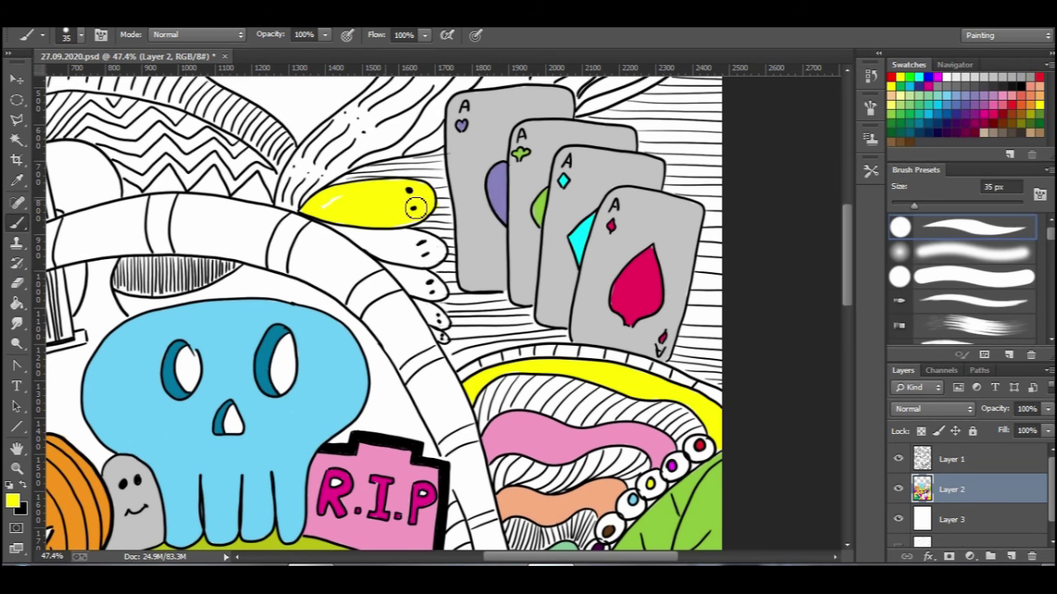
# Step: Paint the second finger-shaped ghost with the sampled peach, reducing the brush to 15 px
pyautogui.keyDown('alt'); pyautogui.click(545, 498); pyautogui.keyUp('alt')
pyautogui.moveTo(433, 252)
pyautogui.mouseDown()
pyautogui.moveTo(395, 238)
pyautogui.moveTo(375, 249)
pyautogui.moveTo(386, 260)
pyautogui.moveTo(345, 234)
pyautogui.mouseUp()
pyautogui.press('[')
pyautogui.press('[')
pyautogui.press('[')
pyautogui.press('[')
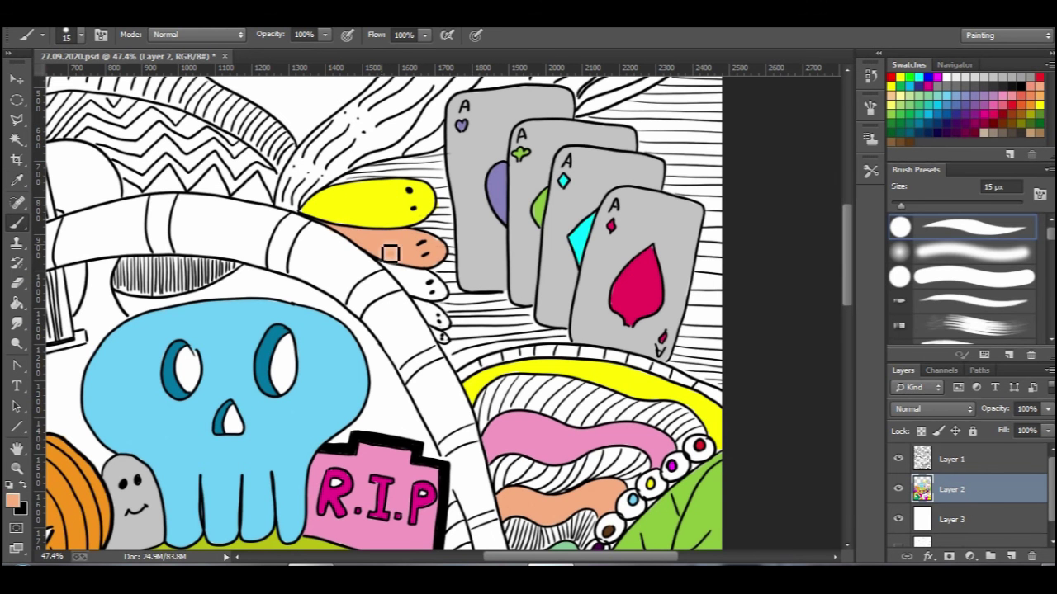
# Step: Paint the third finger-shaped ghost mint green, the fourth pink and the smallest one cyan with the 15 px brush
pyautogui.click(17, 181)
pyautogui.click(565, 546)
pyautogui.click(16, 222)
pyautogui.moveTo(425, 284)
pyautogui.mouseDown()
pyautogui.moveTo(396, 275)
pyautogui.moveTo(439, 290)
pyautogui.moveTo(428, 287)
pyautogui.moveTo(438, 307)
pyautogui.moveTo(411, 292)
pyautogui.moveTo(557, 436)
pyautogui.moveTo(445, 327)
pyautogui.mouseUp()
pyautogui.press('i')
pyautogui.click(514, 430)
pyautogui.press('b')
pyautogui.keyDown('alt'); pyautogui.click(450, 343); pyautogui.keyUp('alt')
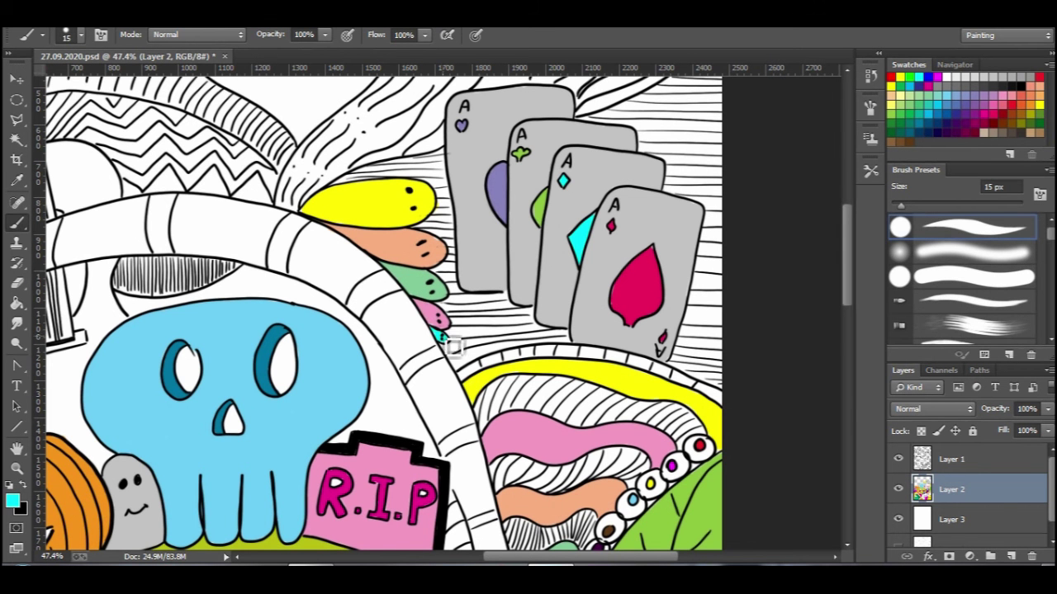
# Step: Paint the guitar body's upper-left lobe and the strip along its right side dark magenta with a 30 px brush
pyautogui.scroll(-4, 455, 347)
pyautogui.hscroll(-5, 396, 322)
pyautogui.scroll(5, 317, 315)
pyautogui.scroll(-3, 449, 320)
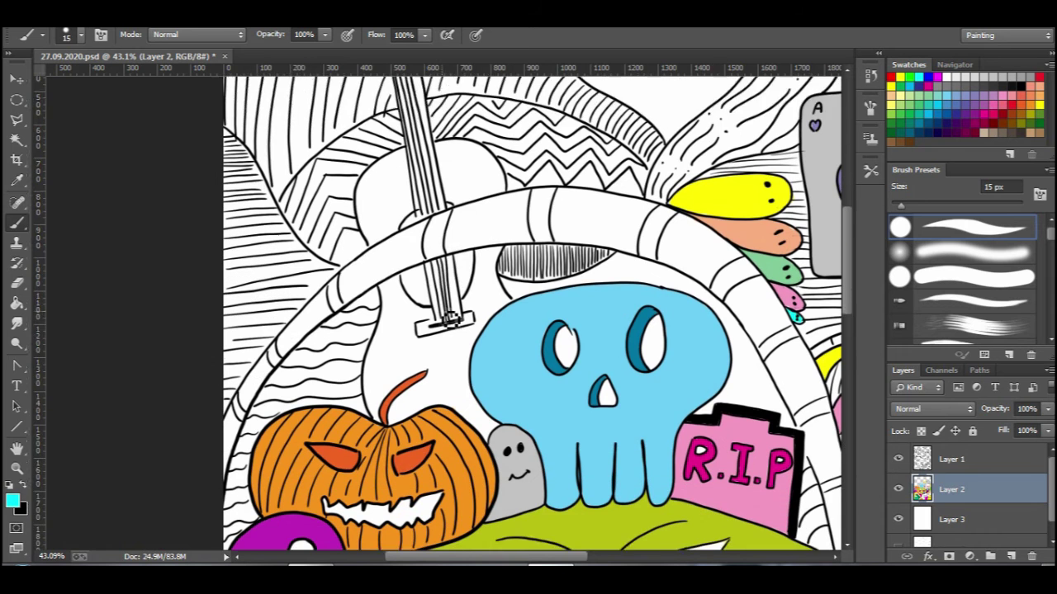
pyautogui.scroll(-2, 450, 320)
pyautogui.doubleClick(994, 114)
pyautogui.click(672, 197)
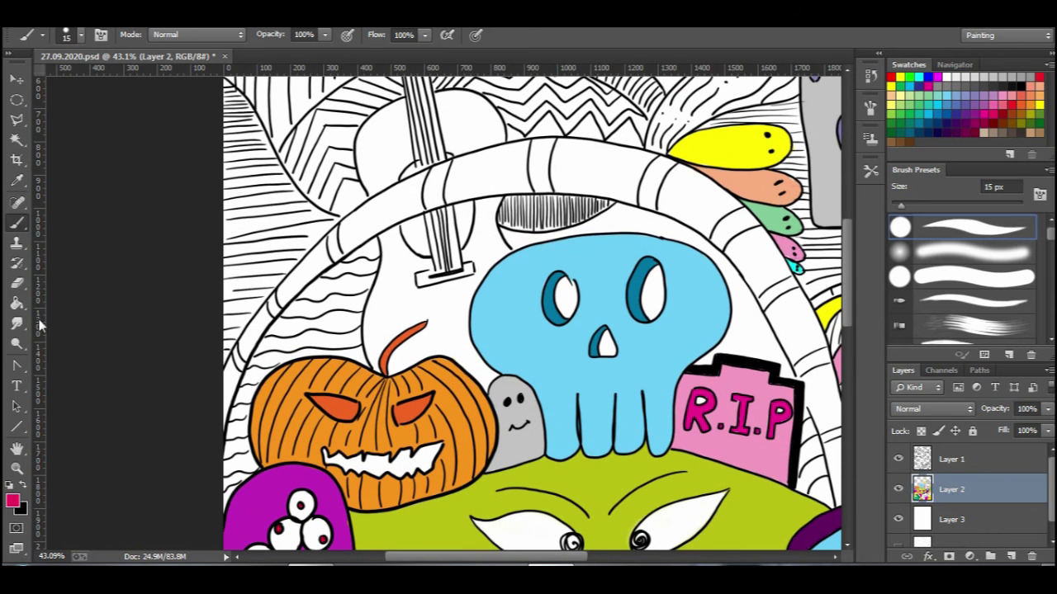
pyautogui.scroll(-3, 149, 88)
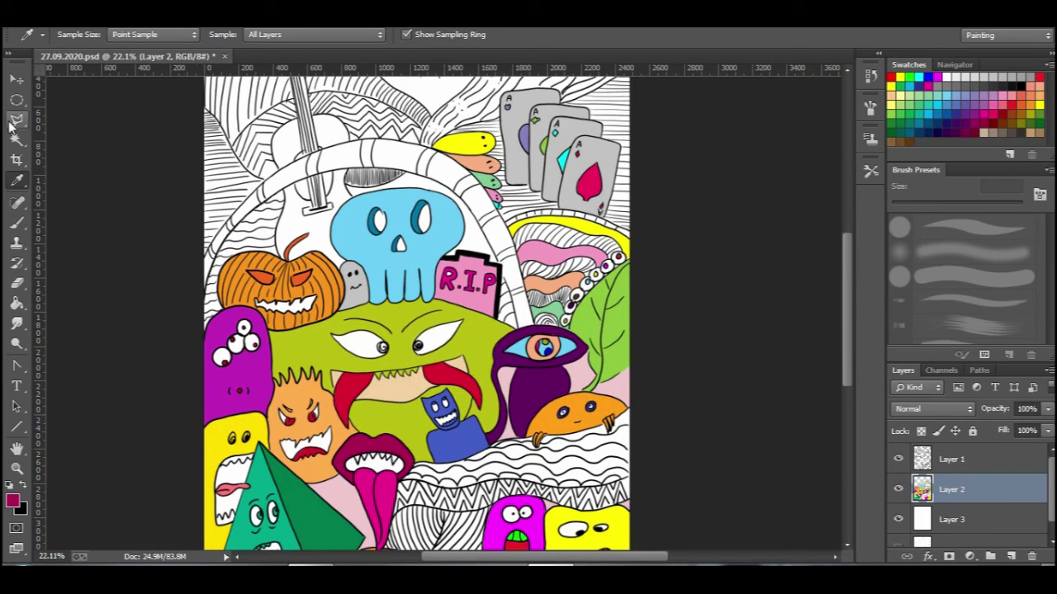
pyautogui.scroll(8, 259, 163)
pyautogui.scroll(3, 254, 213)
pyautogui.moveTo(341, 190)
pyautogui.mouseDown()
pyautogui.moveTo(360, 257)
pyautogui.moveTo(350, 202)
pyautogui.moveTo(316, 212)
pyautogui.moveTo(305, 234)
pyautogui.moveTo(326, 233)
pyautogui.moveTo(350, 263)
pyautogui.moveTo(348, 196)
pyautogui.moveTo(345, 242)
pyautogui.moveTo(304, 255)
pyautogui.moveTo(313, 238)
pyautogui.moveTo(305, 267)
pyautogui.moveTo(322, 230)
pyautogui.moveTo(335, 268)
pyautogui.mouseUp()
pyautogui.moveTo(431, 313)
pyautogui.mouseDown()
pyautogui.moveTo(414, 357)
pyautogui.moveTo(432, 346)
pyautogui.moveTo(430, 300)
pyautogui.moveTo(442, 304)
pyautogui.moveTo(437, 321)
pyautogui.moveTo(456, 358)
pyautogui.moveTo(414, 365)
pyautogui.moveTo(444, 365)
pyautogui.moveTo(398, 401)
pyautogui.moveTo(403, 456)
pyautogui.moveTo(402, 411)
pyautogui.moveTo(425, 473)
pyautogui.moveTo(445, 490)
pyautogui.mouseUp()
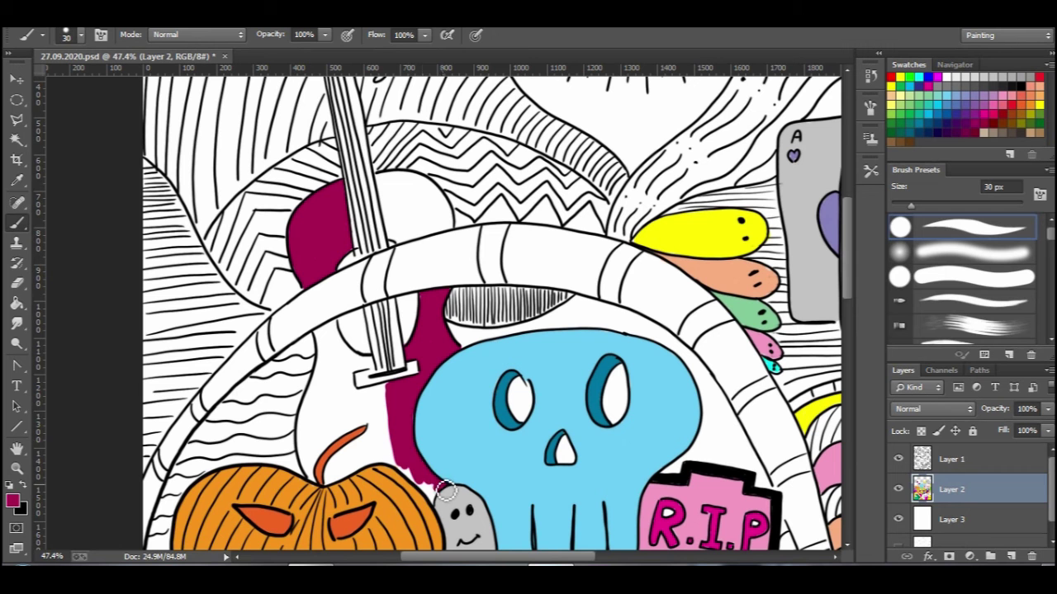
# Step: Sample the cyan from the smallest finger-shaped ghost and paint the guitar body's lower-left part with the 30 px brush
pyautogui.click(17, 181)
pyautogui.click(768, 364)
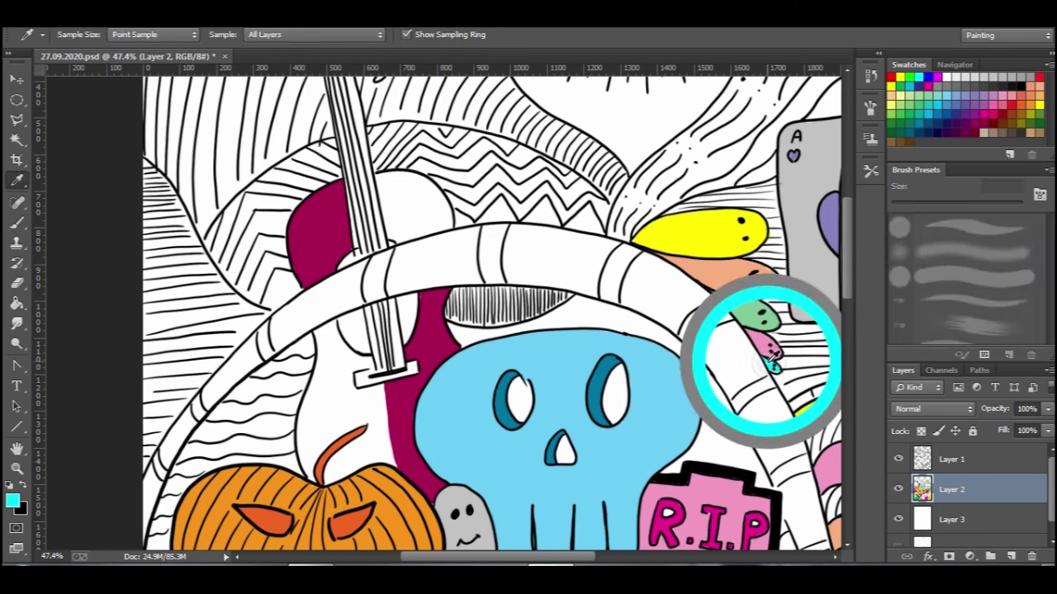
pyautogui.click(18, 224)
pyautogui.moveTo(387, 389)
pyautogui.mouseDown()
pyautogui.moveTo(406, 440)
pyautogui.moveTo(402, 467)
pyautogui.moveTo(353, 358)
pyautogui.moveTo(325, 378)
pyautogui.moveTo(352, 389)
pyautogui.moveTo(334, 425)
pyautogui.moveTo(385, 455)
pyautogui.mouseUp()
pyautogui.hotkey('ctrl', 'z')
pyautogui.hotkey('ctrl', 'z')
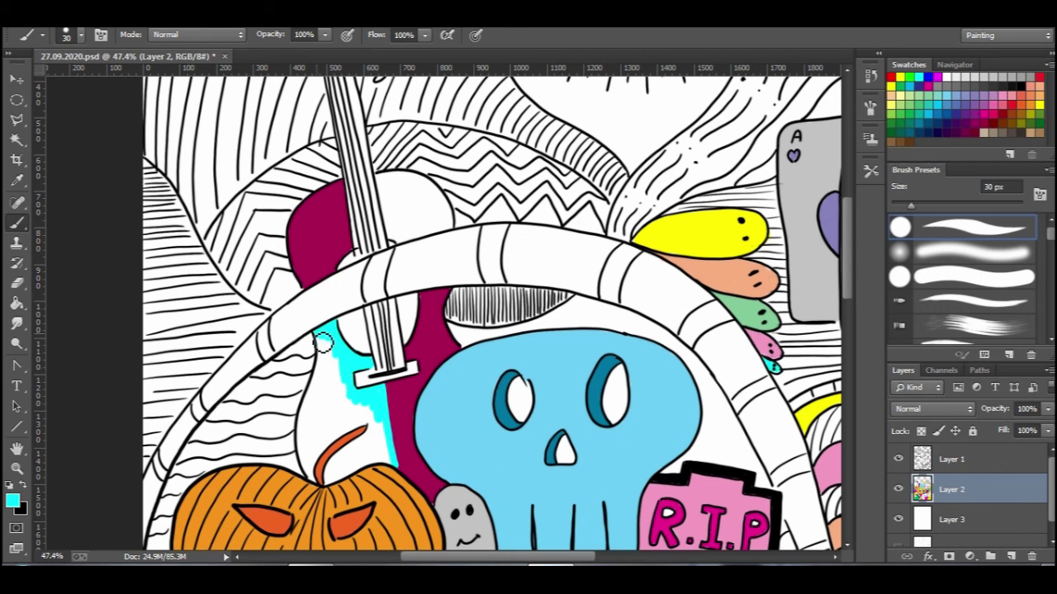
pyautogui.moveTo(323, 341)
pyautogui.mouseDown()
pyautogui.moveTo(340, 380)
pyautogui.moveTo(327, 364)
pyautogui.moveTo(311, 410)
pyautogui.moveTo(361, 411)
pyautogui.moveTo(373, 444)
pyautogui.moveTo(335, 480)
pyautogui.moveTo(386, 466)
pyautogui.mouseUp()
# Step: Finish the cyan lower-left part around the pumpkin stem, then fill the guitar's upper-right lobe cyan with a 25 px brush
pyautogui.press('[')
pyautogui.press('[')
pyautogui.press('[')
pyautogui.press('[')
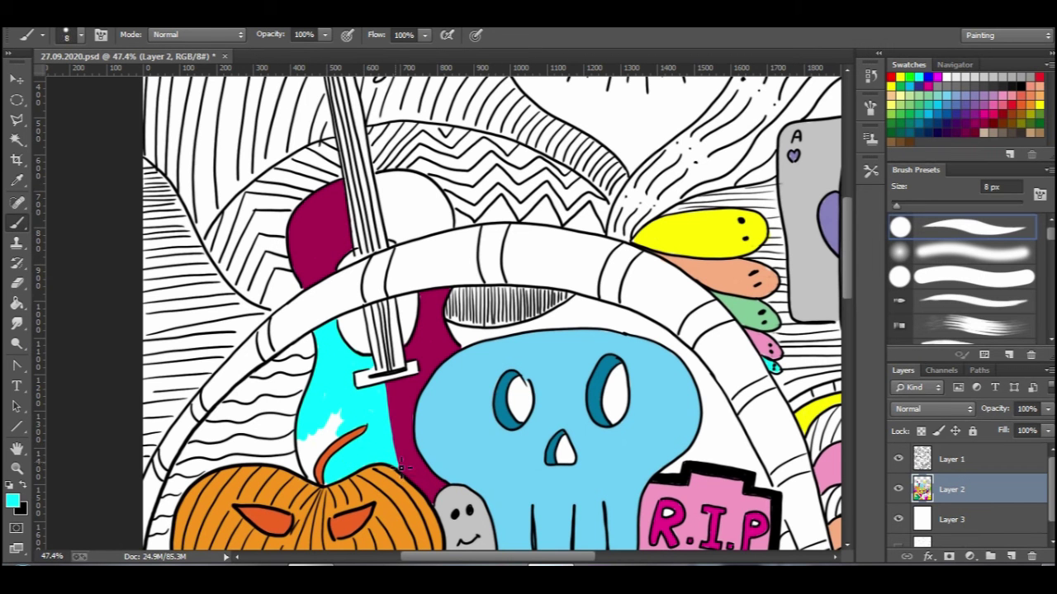
pyautogui.press(']')
pyautogui.press(']')
pyautogui.press(']')
pyautogui.moveTo(334, 421); pyautogui.dragTo(307, 463)
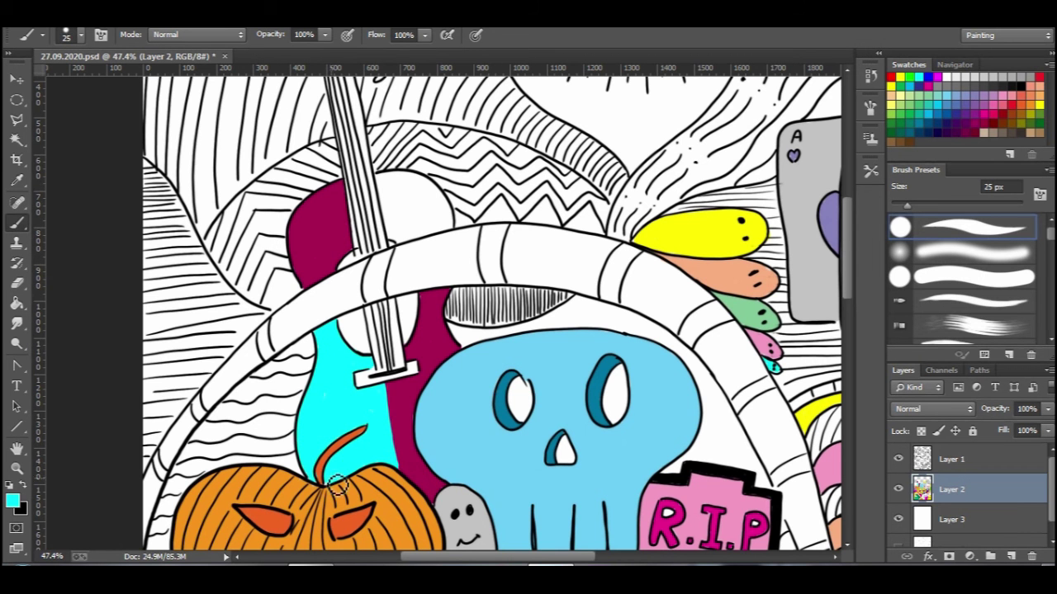
pyautogui.moveTo(388, 186)
pyautogui.mouseDown()
pyautogui.moveTo(401, 236)
pyautogui.moveTo(388, 177)
pyautogui.moveTo(442, 200)
pyautogui.moveTo(448, 228)
pyautogui.moveTo(417, 199)
pyautogui.mouseUp()
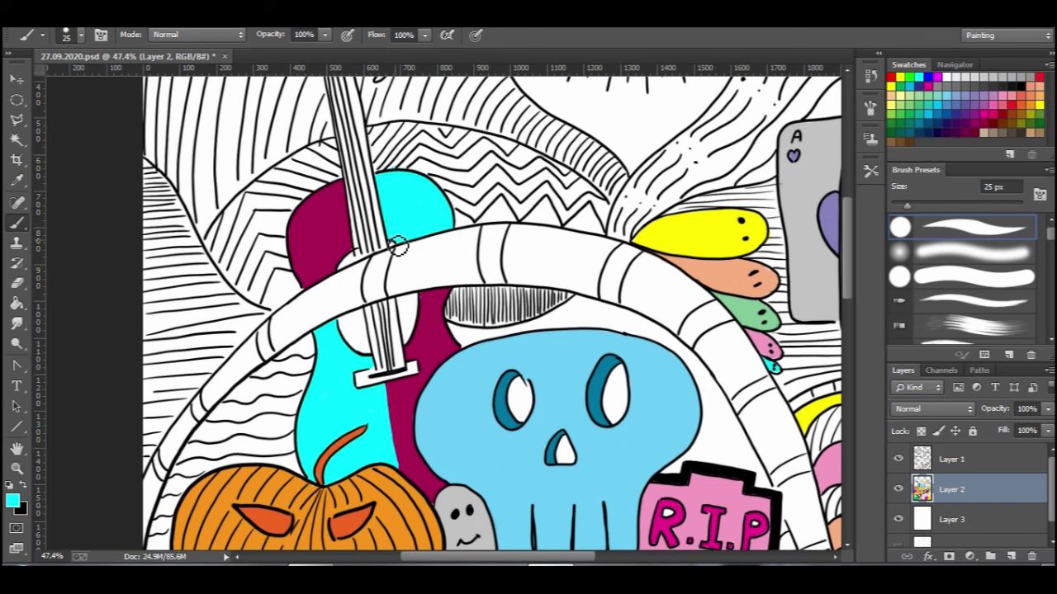
# Step: Paint the guitar's sound hole and bridge with the sampled peach, using the 25 px brush
pyautogui.press('e')
pyautogui.click(18, 181)
pyautogui.scroll(-4, 28, 231)
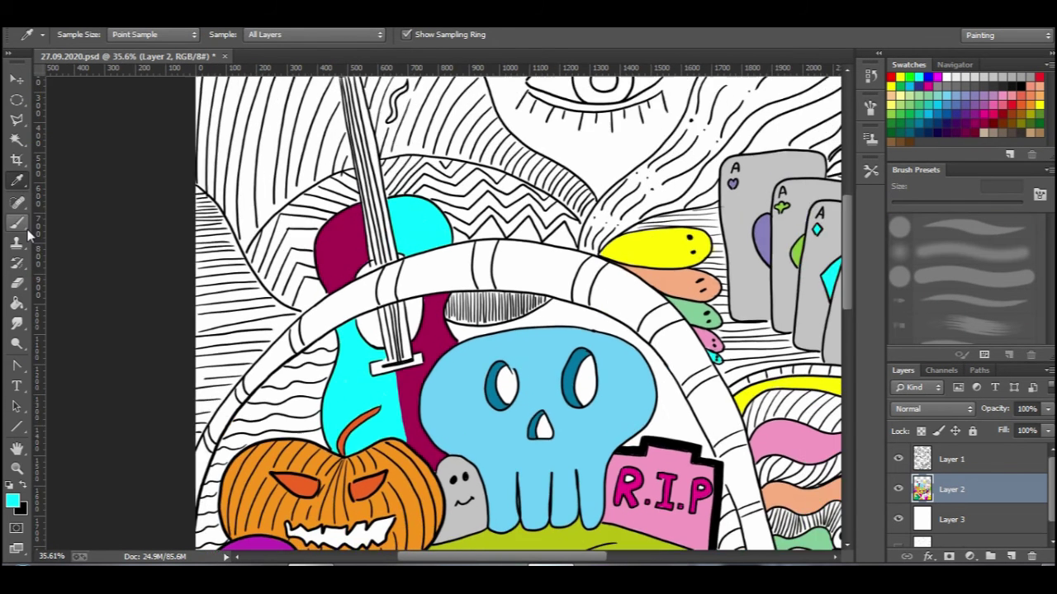
pyautogui.click(17, 222)
pyautogui.moveTo(387, 288); pyautogui.dragTo(395, 326)
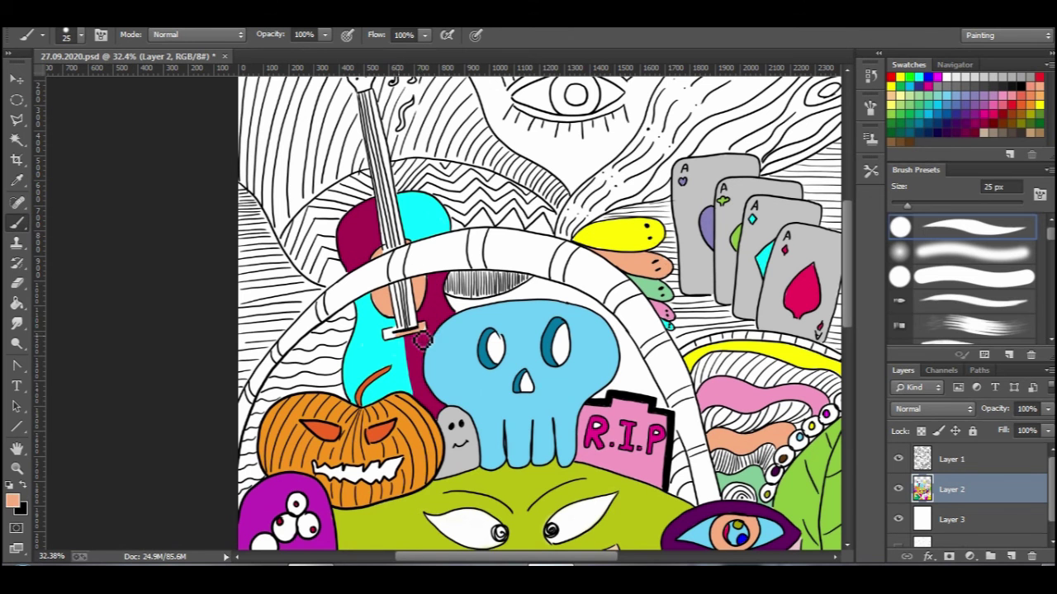
# Step: Paint the guitar headstock's left half dark magenta and its right half cyan, sampling both colours from the guitar body
pyautogui.scroll(2, 426, 330)
pyautogui.keyDown('alt'); pyautogui.click(355, 346); pyautogui.keyUp('alt')
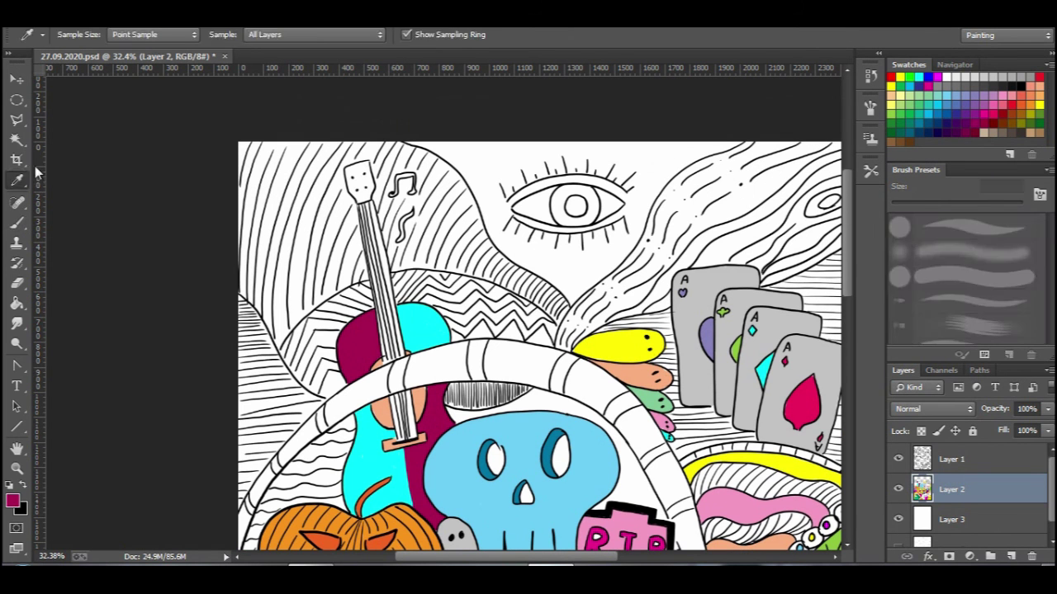
pyautogui.moveTo(356, 168)
pyautogui.mouseDown()
pyautogui.moveTo(359, 190)
pyautogui.moveTo(373, 181)
pyautogui.mouseUp()
pyautogui.click(17, 180)
pyautogui.click(422, 327)
pyautogui.click(17, 223)
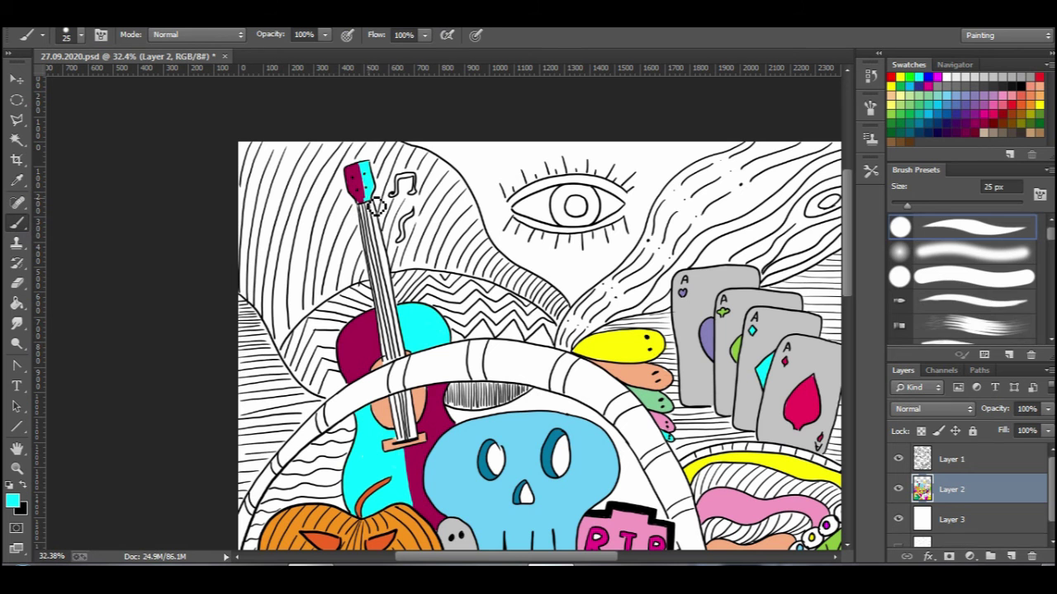
# Step: Try to paint the guitar neck yellow, sampled from the yellow band
pyautogui.click(15, 183)
pyautogui.click(420, 403)
pyautogui.scroll(-13, 614, 233)
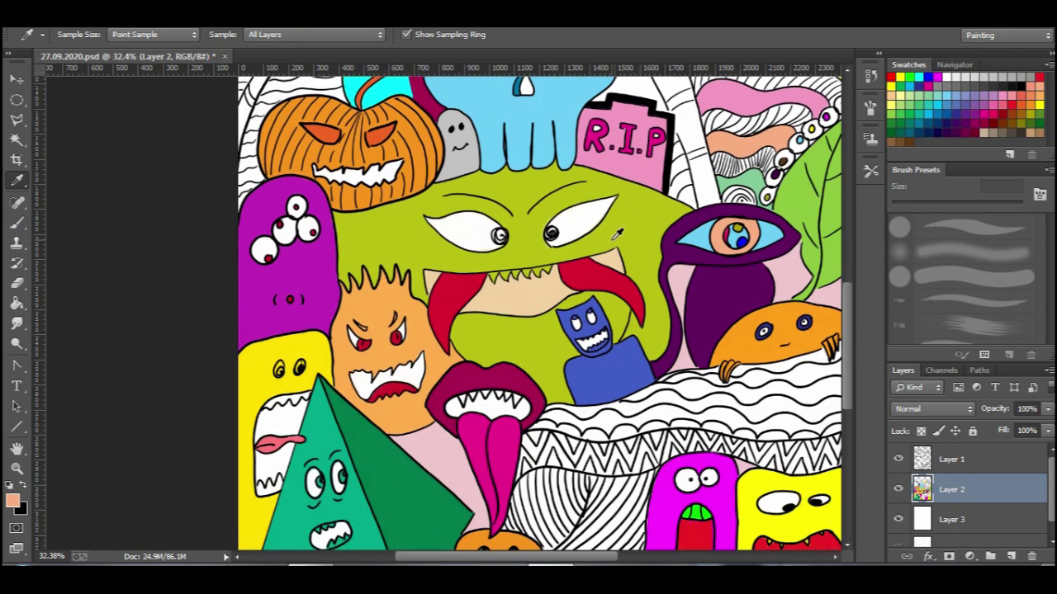
pyautogui.scroll(2, 614, 233)
pyautogui.scroll(10, 618, 227)
pyautogui.click(776, 404)
pyautogui.press('b')
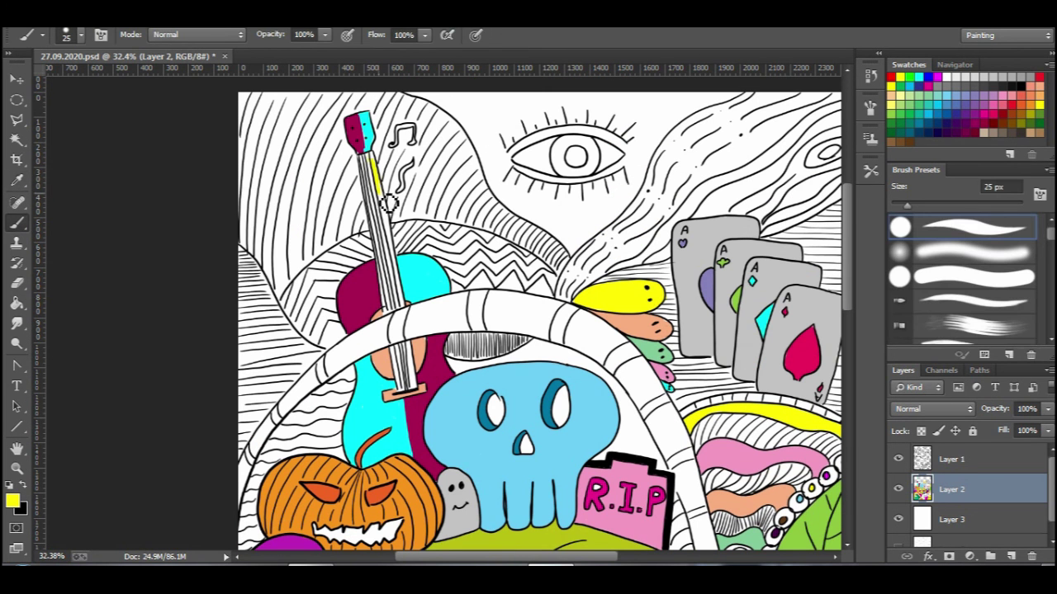
pyautogui.moveTo(360, 152); pyautogui.dragTo(380, 216)
pyautogui.hotkey('ctrl', 'z')
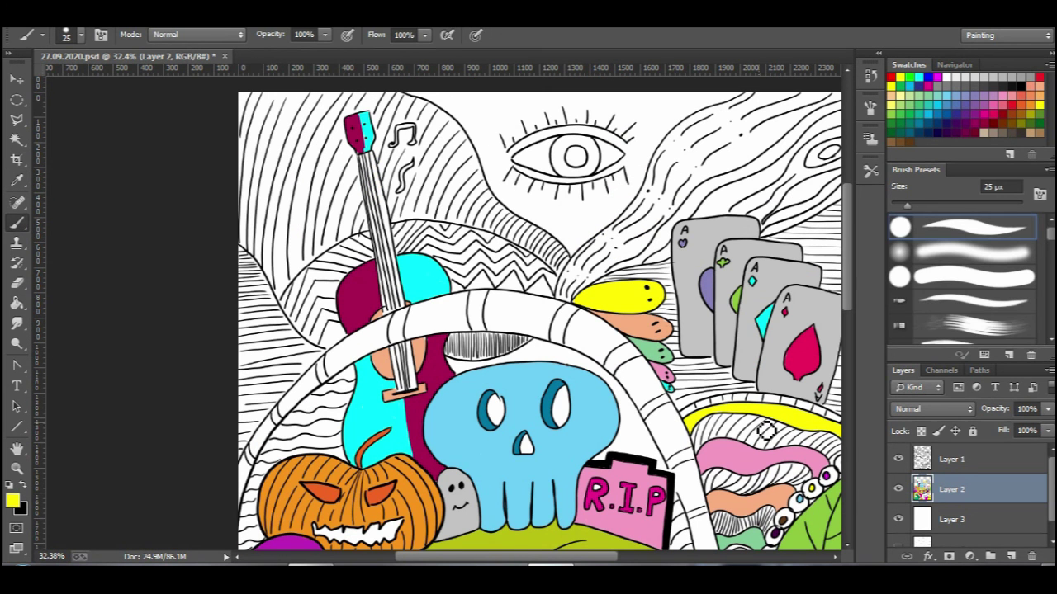
# Step: Paint the guitar neck light grey from the swatches, down to the bridge, with the 25 px brush
pyautogui.click(983, 78)
pyautogui.moveTo(373, 157); pyautogui.dragTo(378, 165)
pyautogui.moveTo(393, 223); pyautogui.dragTo(397, 274)
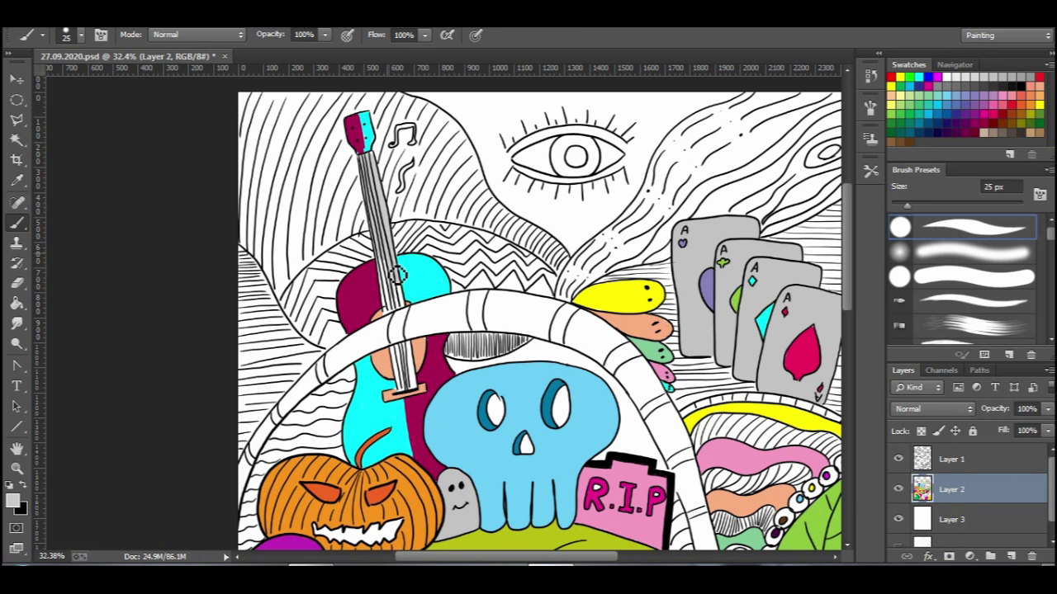
pyautogui.moveTo(414, 351); pyautogui.dragTo(406, 376)
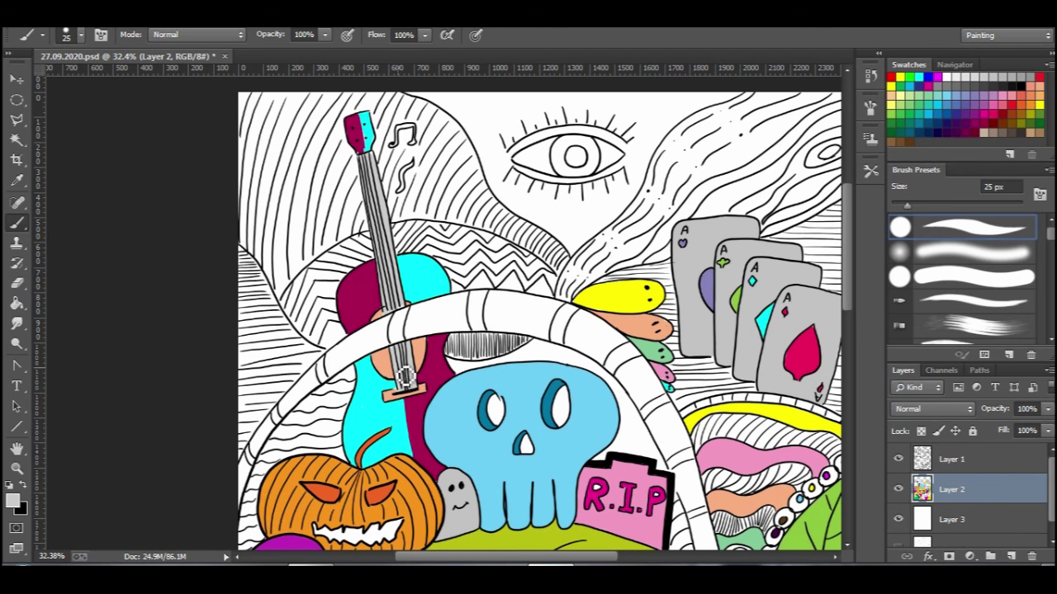
# Step: Sample the pale pink beneath the arch and paint the area below the large eye and along the wavy band's edge
pyautogui.scroll(-4, 405, 377)
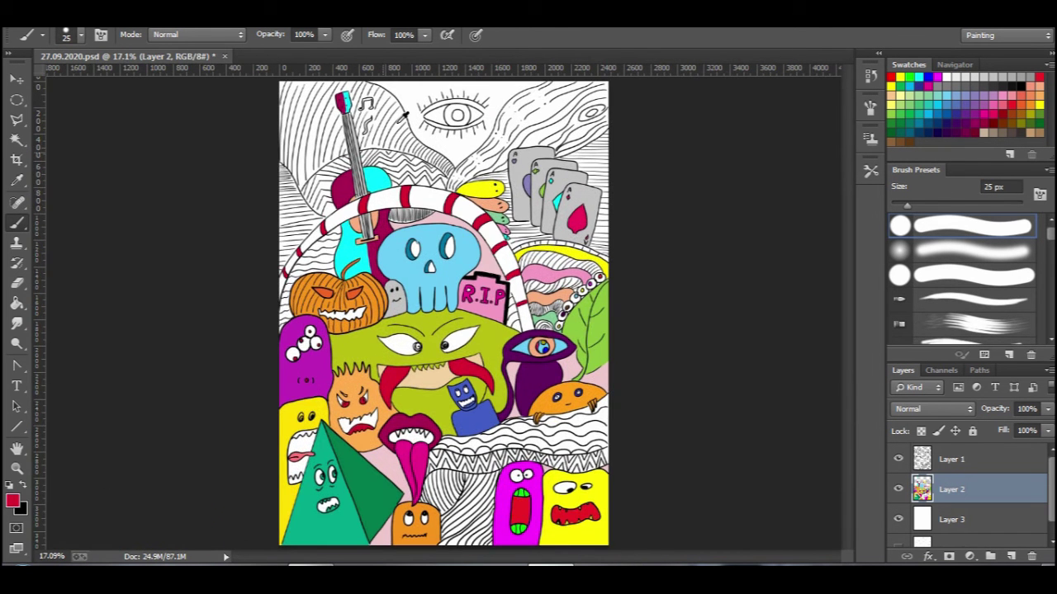
pyautogui.scroll(6, 561, 92)
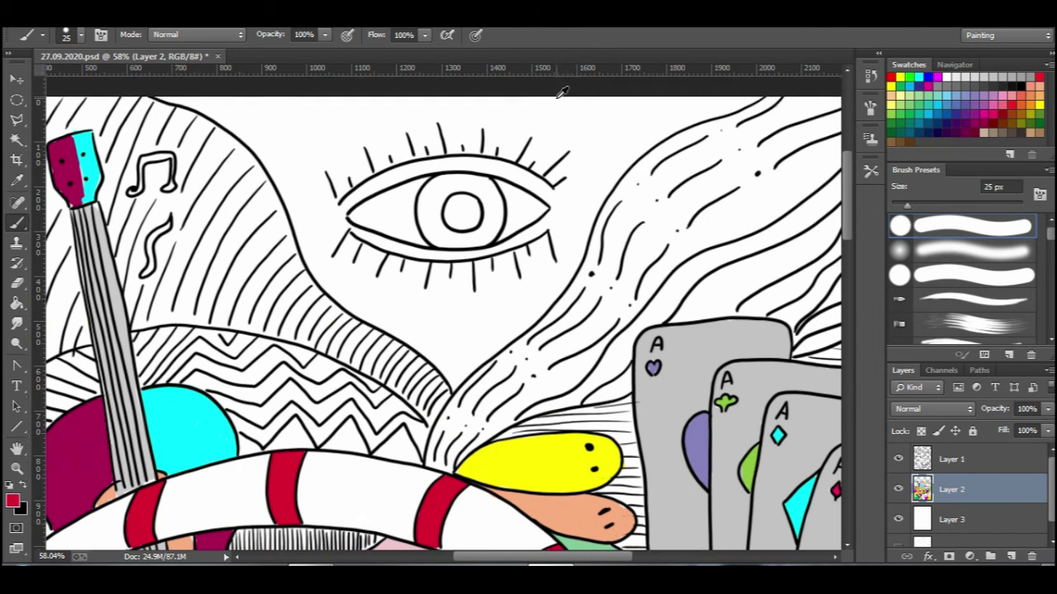
pyautogui.scroll(-1, 560, 97)
pyautogui.click(18, 181)
pyautogui.click(429, 536)
pyautogui.click(17, 223)
pyautogui.moveTo(317, 165)
pyautogui.mouseDown()
pyautogui.moveTo(347, 214)
pyautogui.moveTo(303, 209)
pyautogui.moveTo(367, 293)
pyautogui.moveTo(545, 221)
pyautogui.moveTo(570, 236)
pyautogui.moveTo(523, 302)
pyautogui.moveTo(575, 217)
pyautogui.moveTo(391, 240)
pyautogui.moveTo(392, 278)
pyautogui.moveTo(410, 308)
pyautogui.moveTo(487, 333)
pyautogui.moveTo(445, 326)
pyautogui.mouseUp()
pyautogui.moveTo(403, 254); pyautogui.dragTo(382, 253)
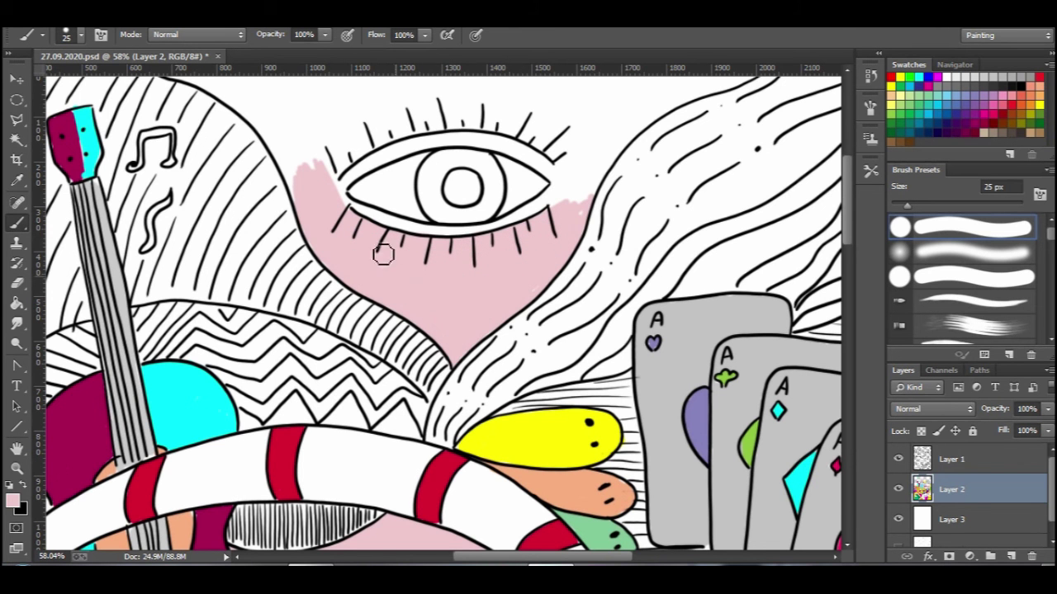
pyautogui.scroll(3, 520, 135)
pyautogui.moveTo(578, 285)
pyautogui.mouseDown()
pyautogui.moveTo(627, 223)
pyautogui.moveTo(769, 162)
pyautogui.mouseUp()
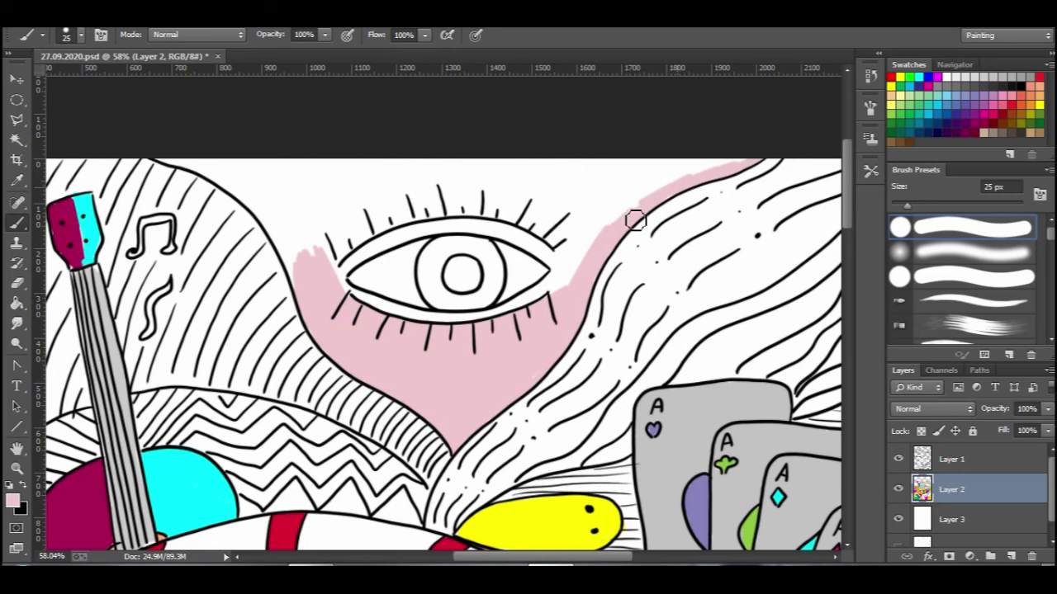
# Step: Enlarge the brush to 54 px and fill the remaining background and lids around the large eye pale pink
pyautogui.hotkey('ctrl', '+')
pyautogui.hotkey('ctrl', '+')
pyautogui.hotkey('ctrl', '-')
pyautogui.click(81, 34)
pyautogui.moveTo(96, 85); pyautogui.dragTo(110, 85)
pyautogui.moveTo(396, 168)
pyautogui.mouseDown()
pyautogui.moveTo(381, 181)
pyautogui.moveTo(190, 141)
pyautogui.moveTo(298, 232)
pyautogui.moveTo(273, 161)
pyautogui.moveTo(302, 234)
pyautogui.moveTo(698, 154)
pyautogui.moveTo(465, 141)
pyautogui.moveTo(494, 194)
pyautogui.moveTo(396, 215)
pyautogui.moveTo(408, 177)
pyautogui.moveTo(632, 223)
pyautogui.moveTo(708, 170)
pyautogui.moveTo(516, 206)
pyautogui.moveTo(615, 266)
pyautogui.mouseUp()
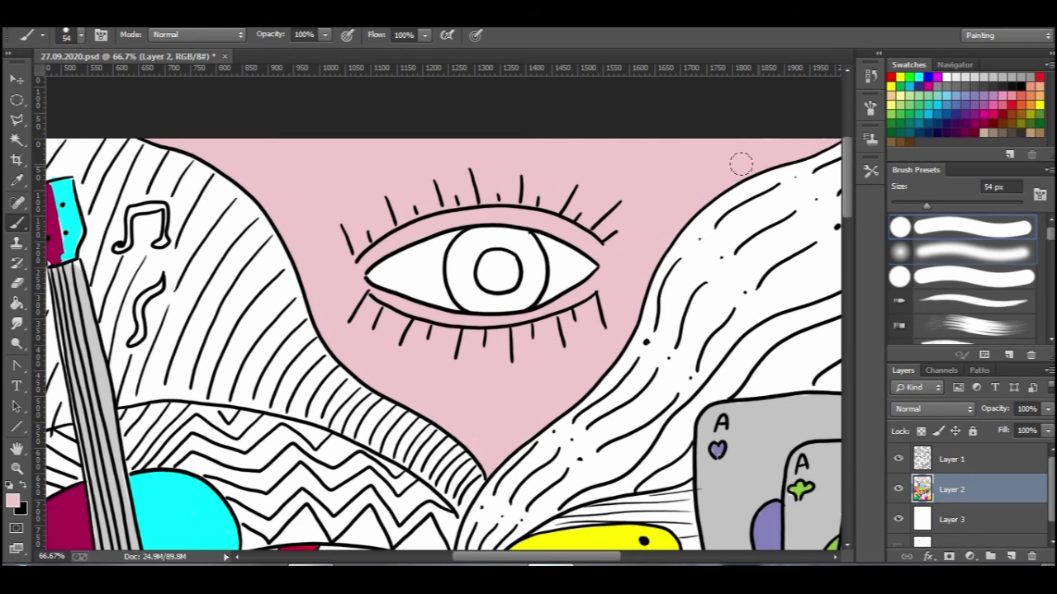
# Step: Choose PANTONE Rhodamine Red C as the foreground colour and paint the large eye's pupil with it
pyautogui.click(12, 501)
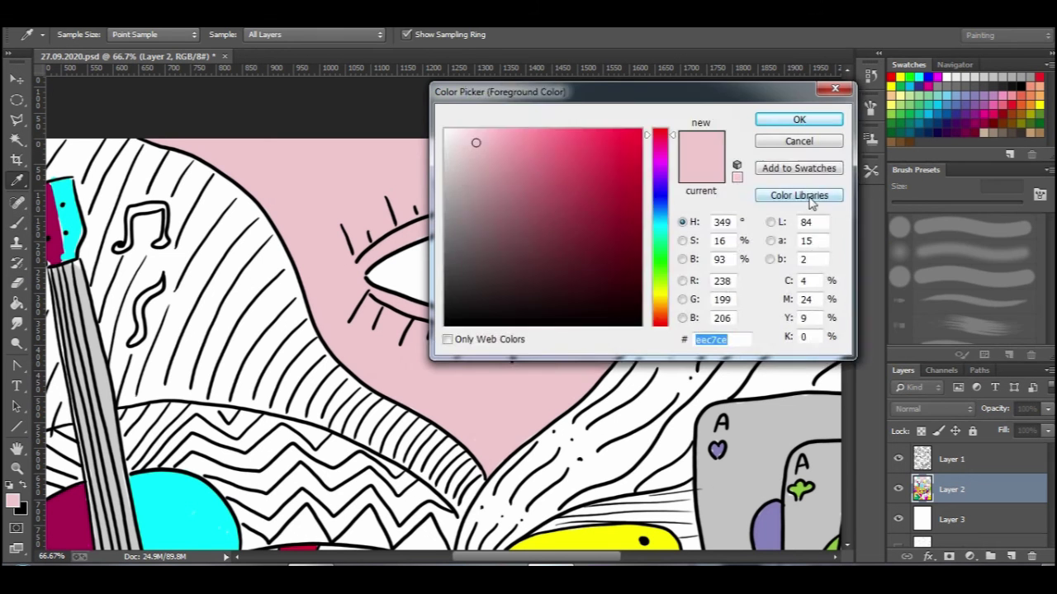
pyautogui.click(811, 199)
pyautogui.click(573, 314)
pyautogui.click(783, 118)
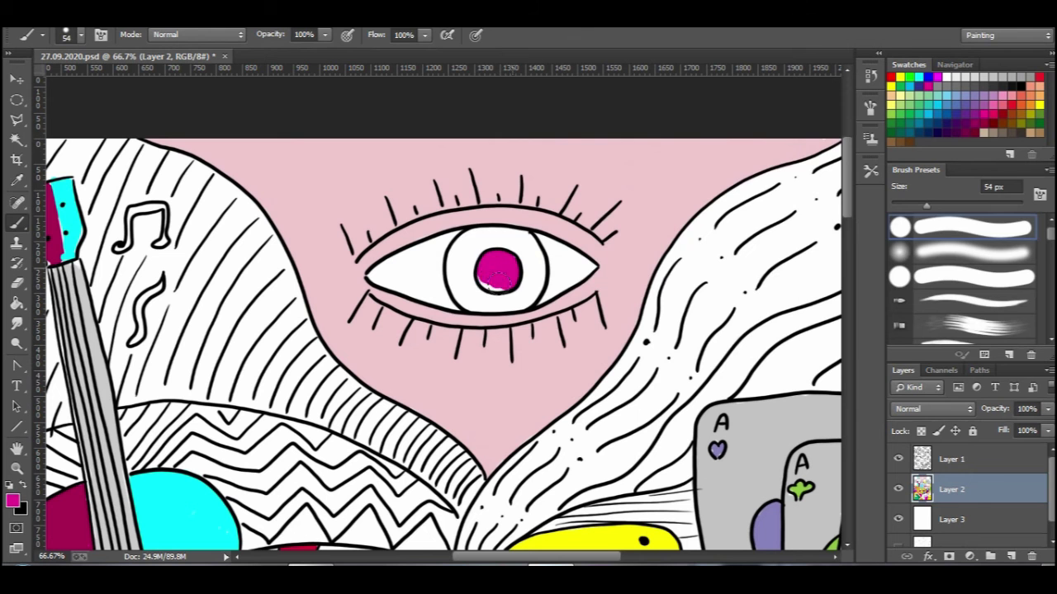
# Step: Choose PANTONE Green 0921 C as the foreground colour and paint the large eye's left corner with it
pyautogui.click(14, 499)
pyautogui.click(614, 327)
pyautogui.click(615, 327)
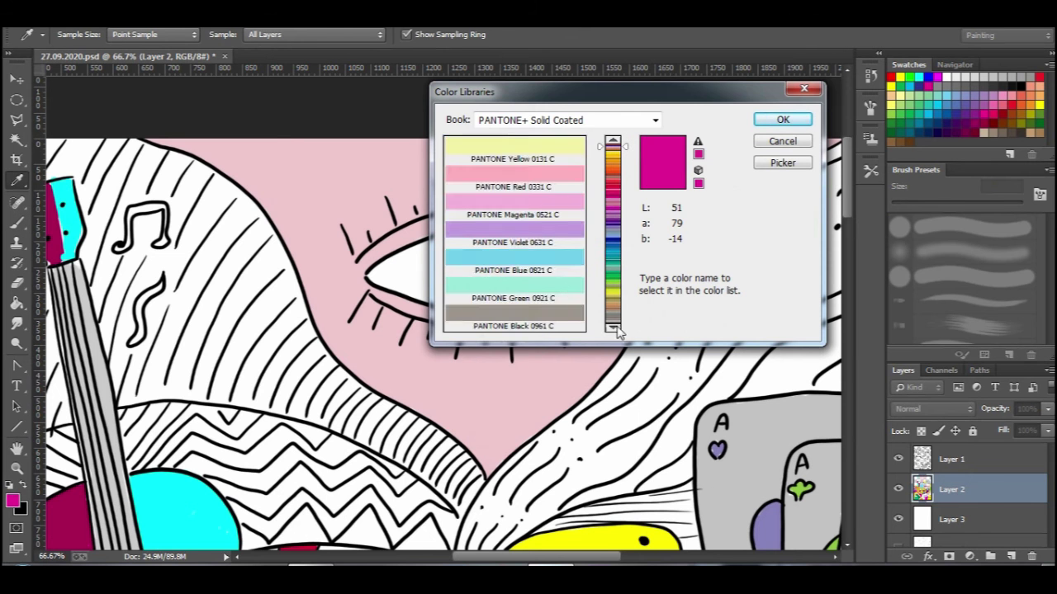
pyautogui.click(561, 286)
pyautogui.click(782, 119)
pyautogui.moveTo(407, 271)
pyautogui.mouseDown()
pyautogui.moveTo(436, 241)
pyautogui.moveTo(386, 273)
pyautogui.moveTo(439, 286)
pyautogui.mouseUp()
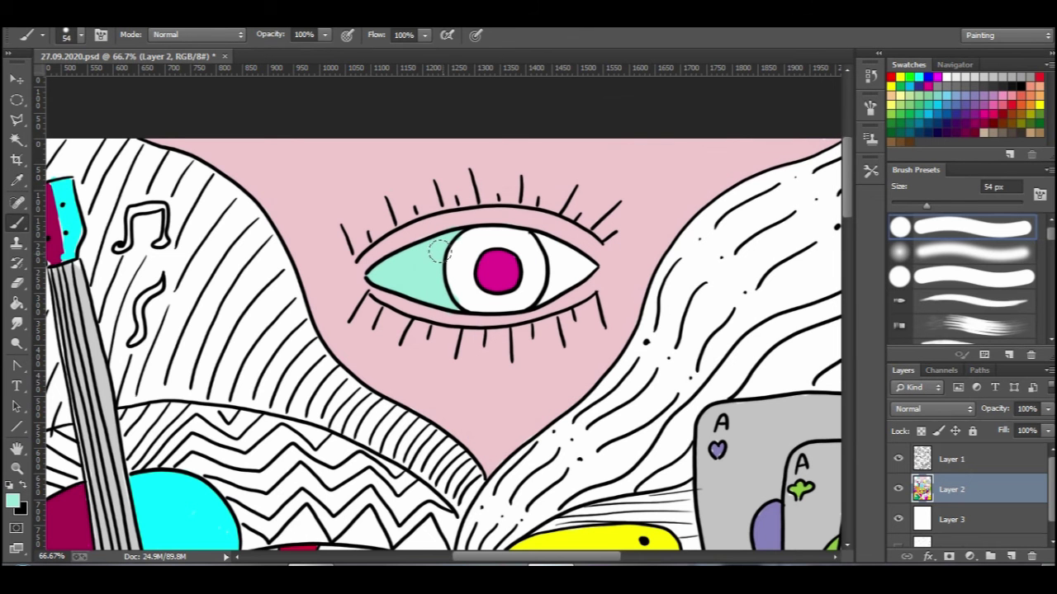
# Step: Clean up the lower lid beside the mint corner of the large eye with the sampled pale pink
pyautogui.press('e')
pyautogui.press('b')
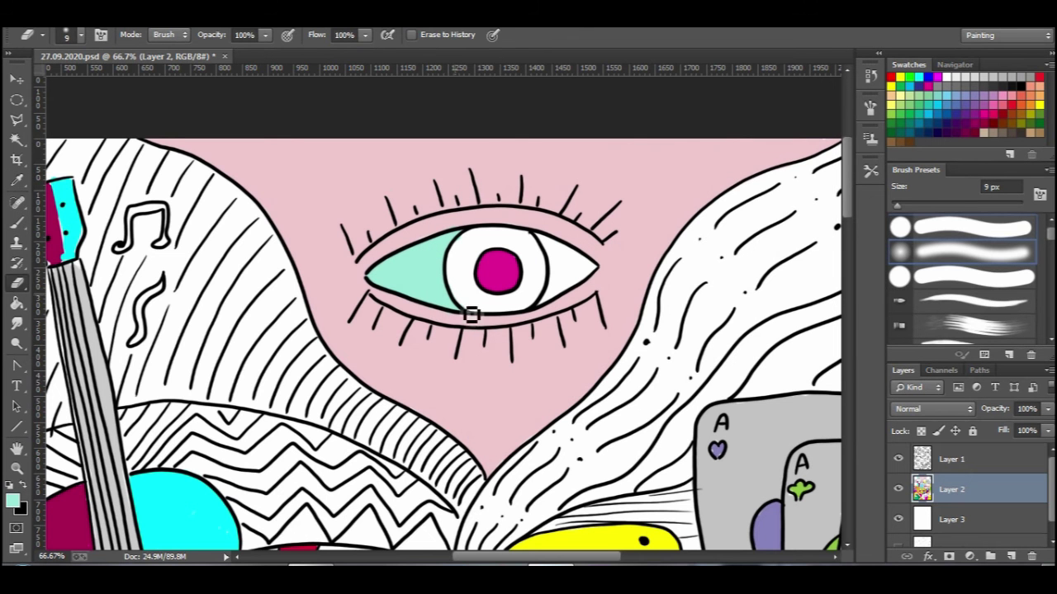
pyautogui.keyDown('alt'); pyautogui.click(455, 358); pyautogui.keyUp('alt')
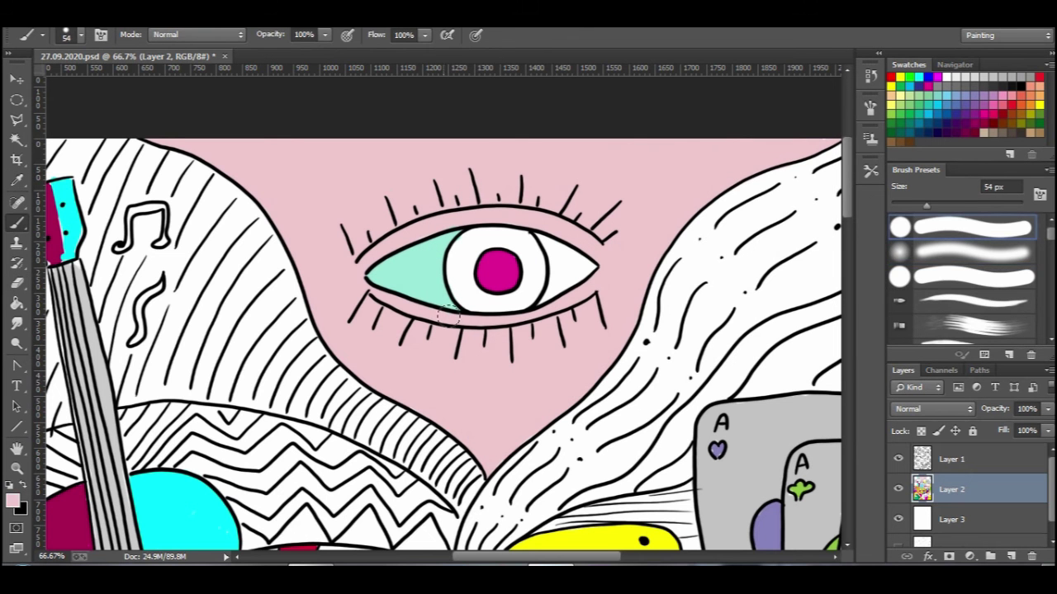
pyautogui.click(17, 182)
pyautogui.press('e')
pyautogui.press('b')
# Step: Paint the large eye's right corner with the sampled mint and resample pale pink for the lid, using a 20 px brush
pyautogui.keyDown('alt'); pyautogui.click(413, 269); pyautogui.keyUp('alt')
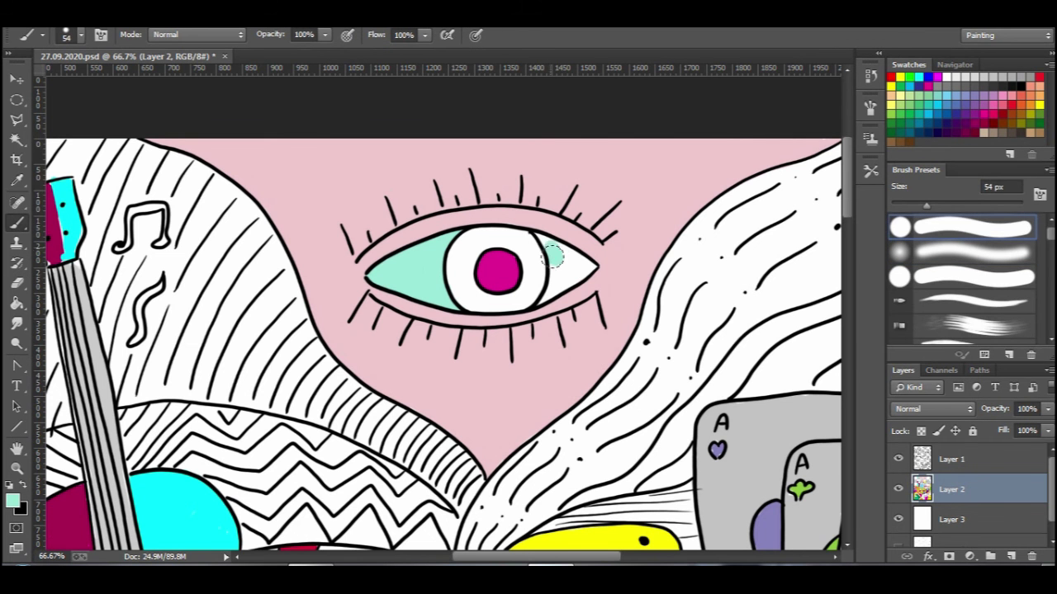
pyautogui.moveTo(549, 246); pyautogui.dragTo(567, 276)
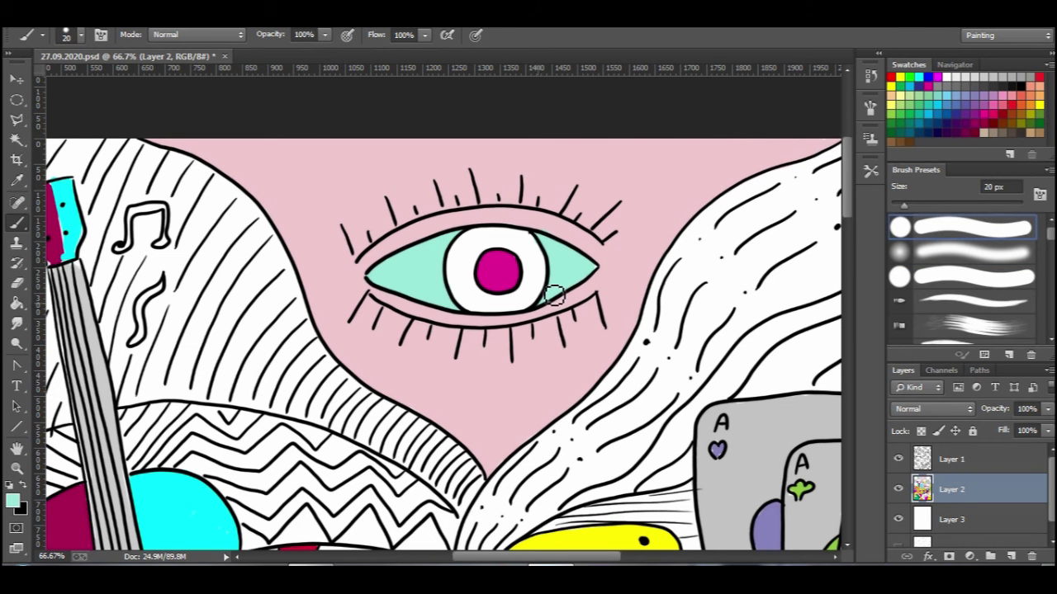
pyautogui.keyDown('alt'); pyautogui.click(556, 231); pyautogui.keyUp('alt')
# Step: Review the whole drawing and browse the PANTONE+ Solid Coated library for another fill colour
pyautogui.scroll(-4, 546, 227)
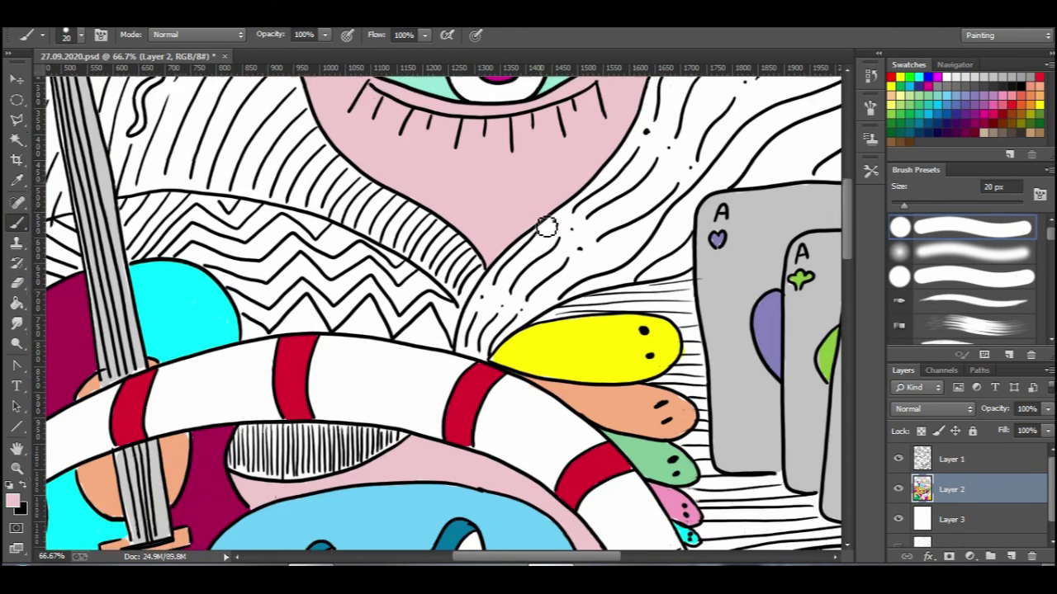
pyautogui.scroll(-14, 545, 228)
pyautogui.scroll(-2, 548, 217)
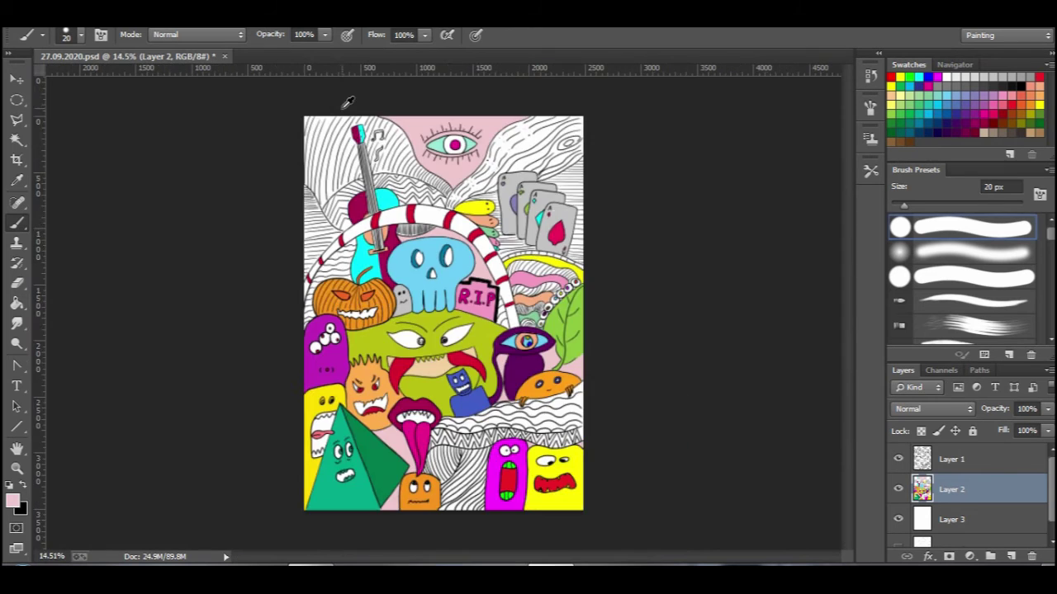
pyautogui.scroll(8, 429, 115)
pyautogui.click(14, 501)
pyautogui.click(799, 196)
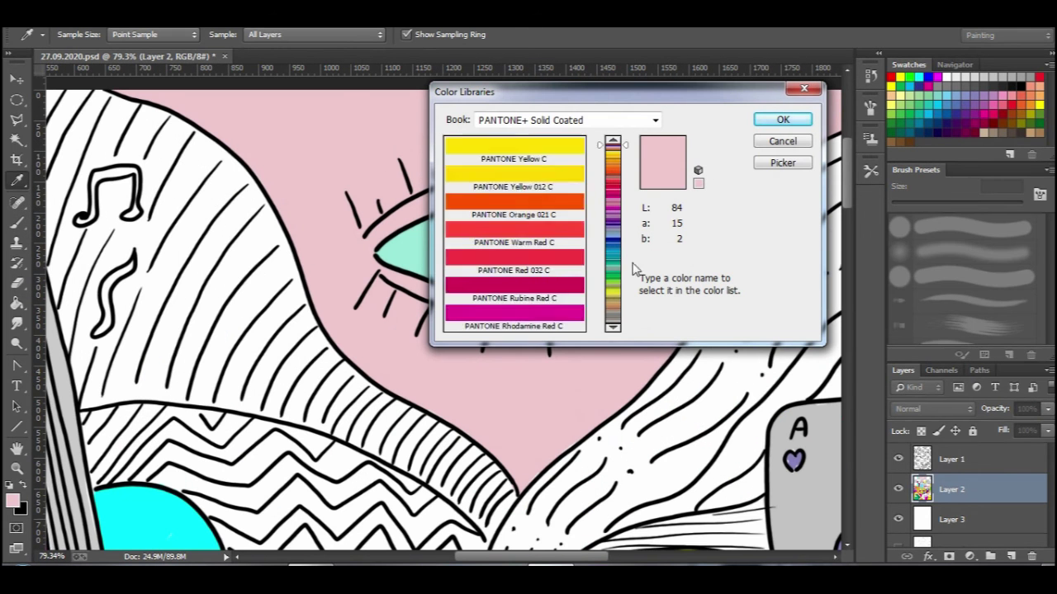
pyautogui.click(615, 328)
pyautogui.click(616, 328)
pyautogui.click(616, 328)
pyautogui.click(616, 327)
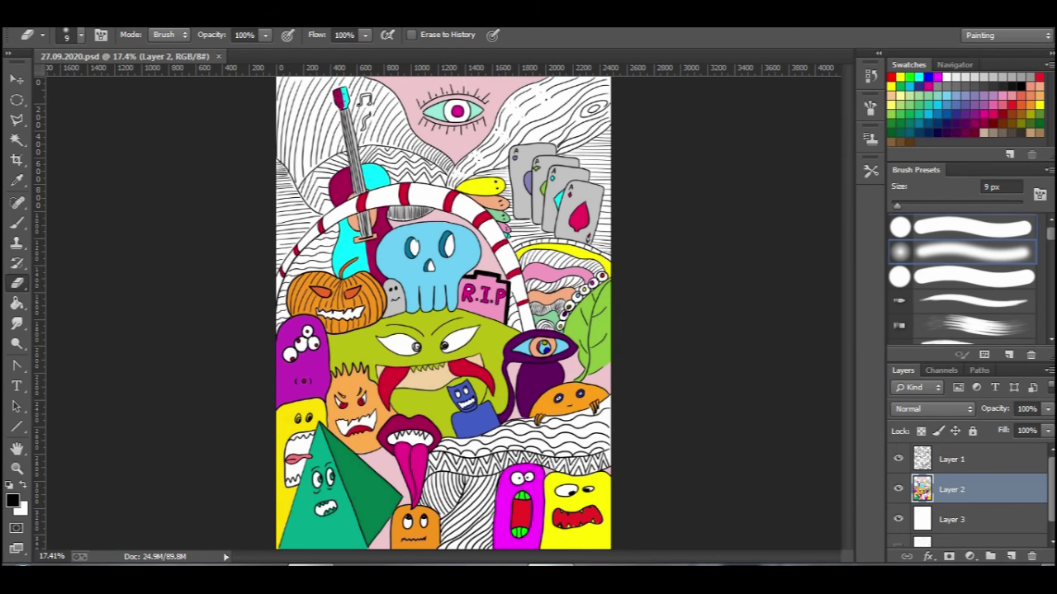